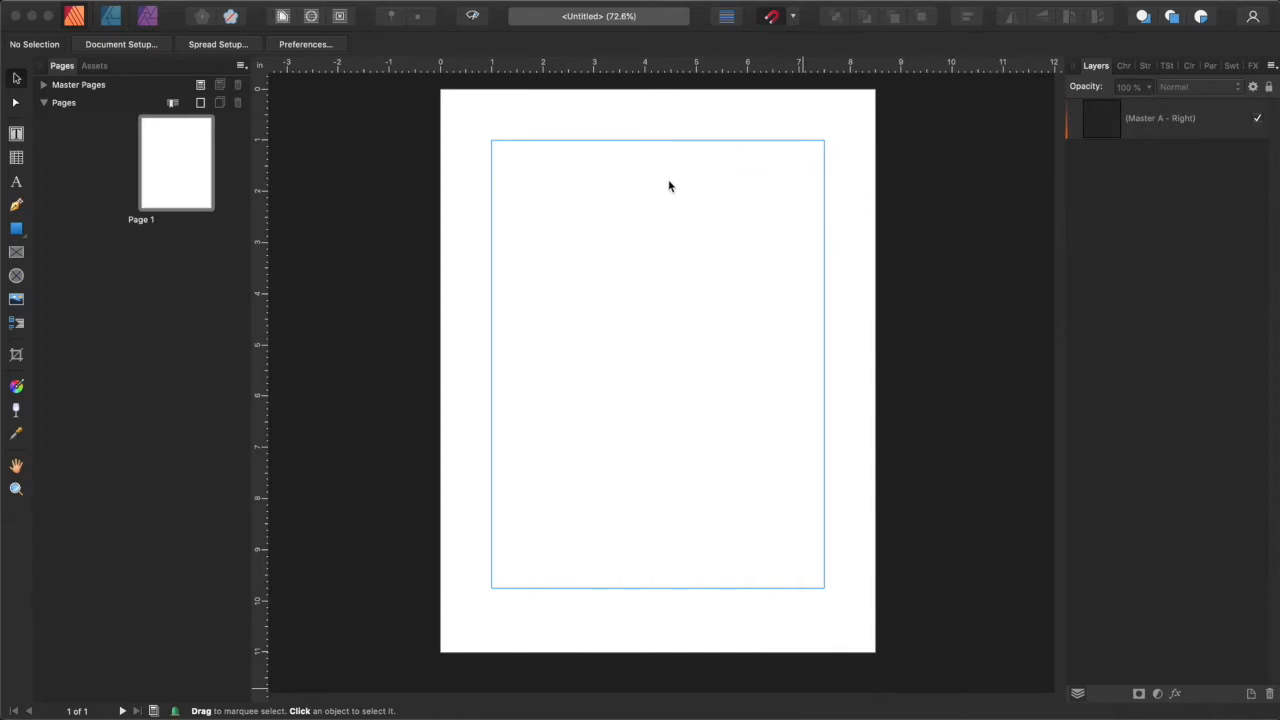
# Add the artistic text title "BUCKET LIST", scale it down and center it across the page's top margin line.
pyautogui.click(17, 185)
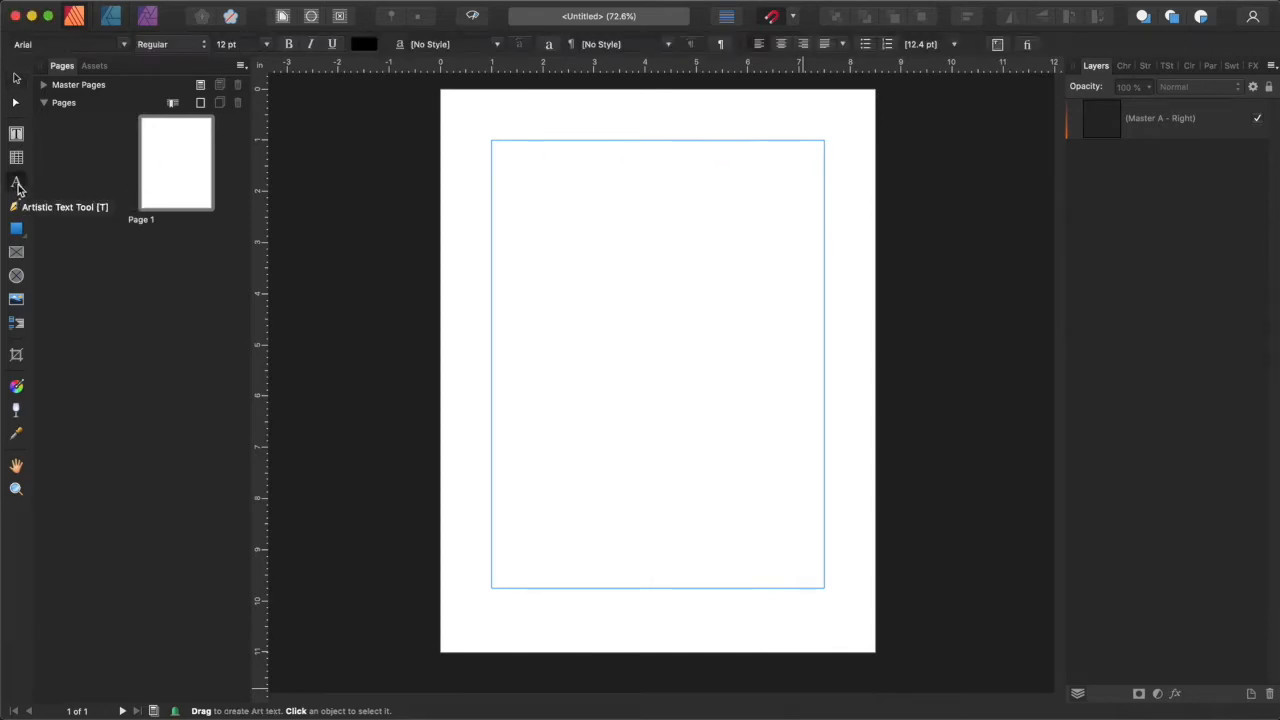
pyautogui.moveTo(510, 124); pyautogui.dragTo(523, 153)
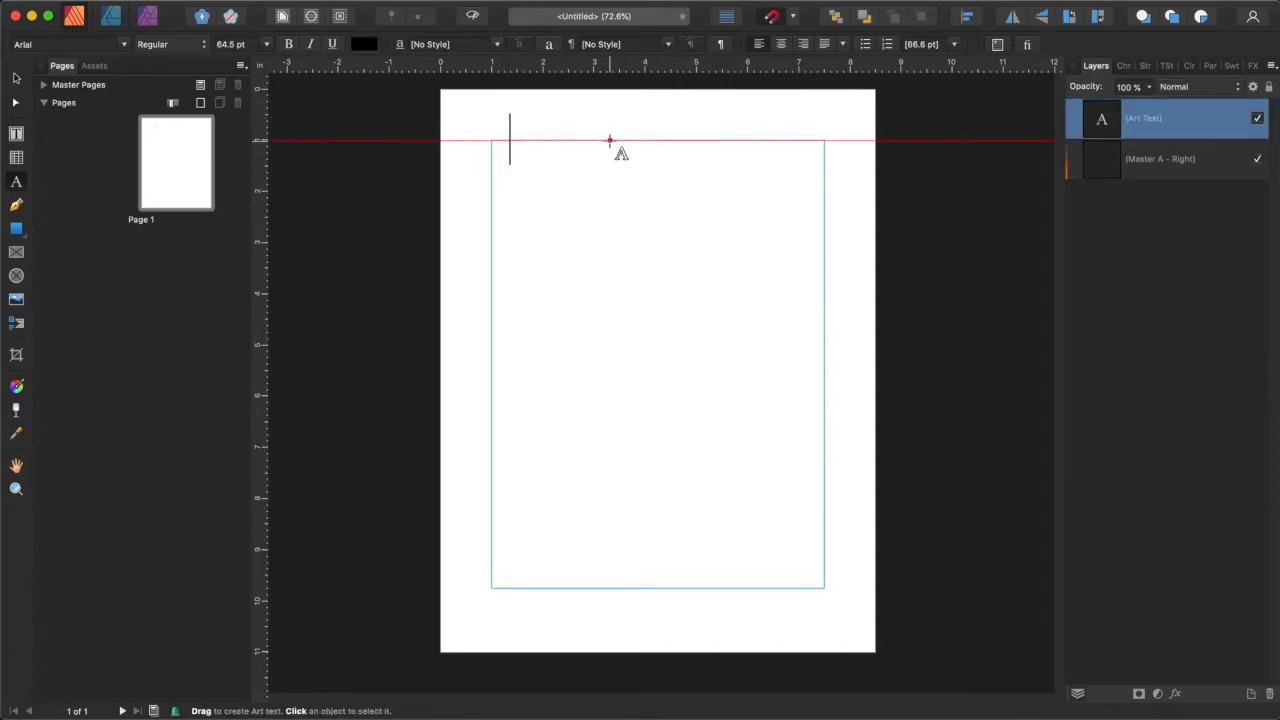
pyautogui.write('BUCKET LIST')
pyautogui.press('Escape')
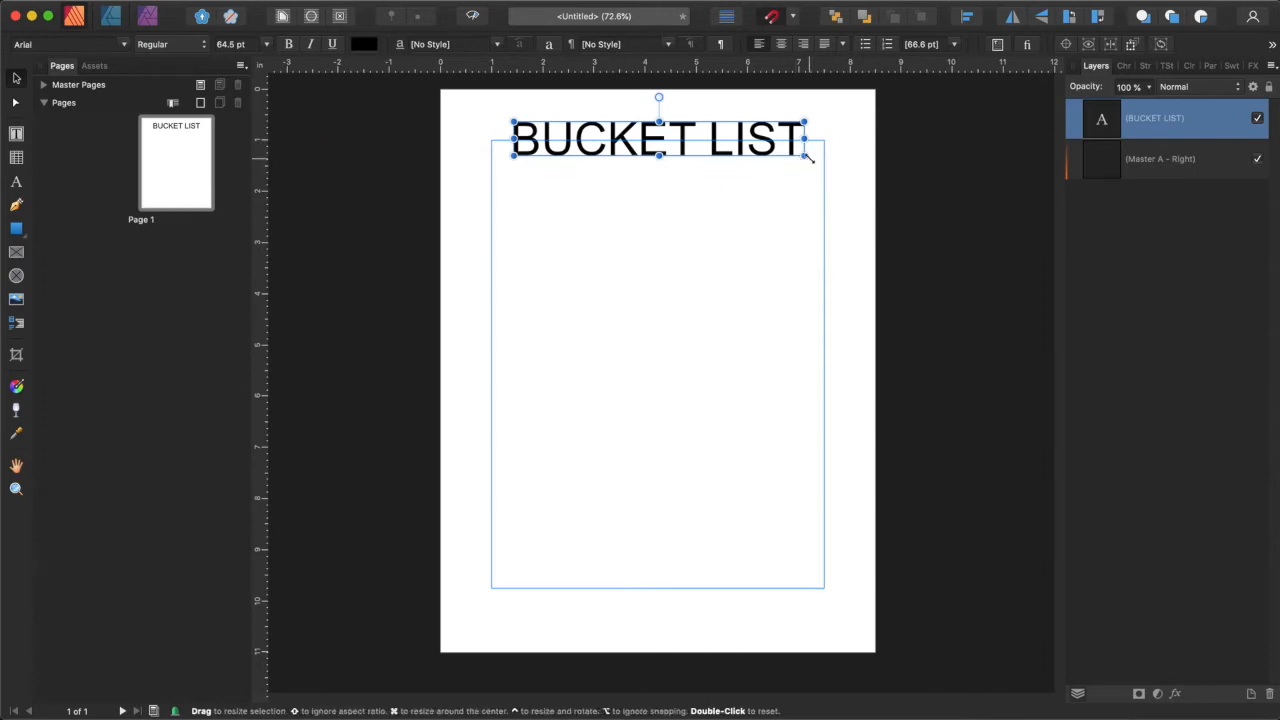
pyautogui.moveTo(808, 157); pyautogui.dragTo(707, 145)
pyautogui.click(716, 176)
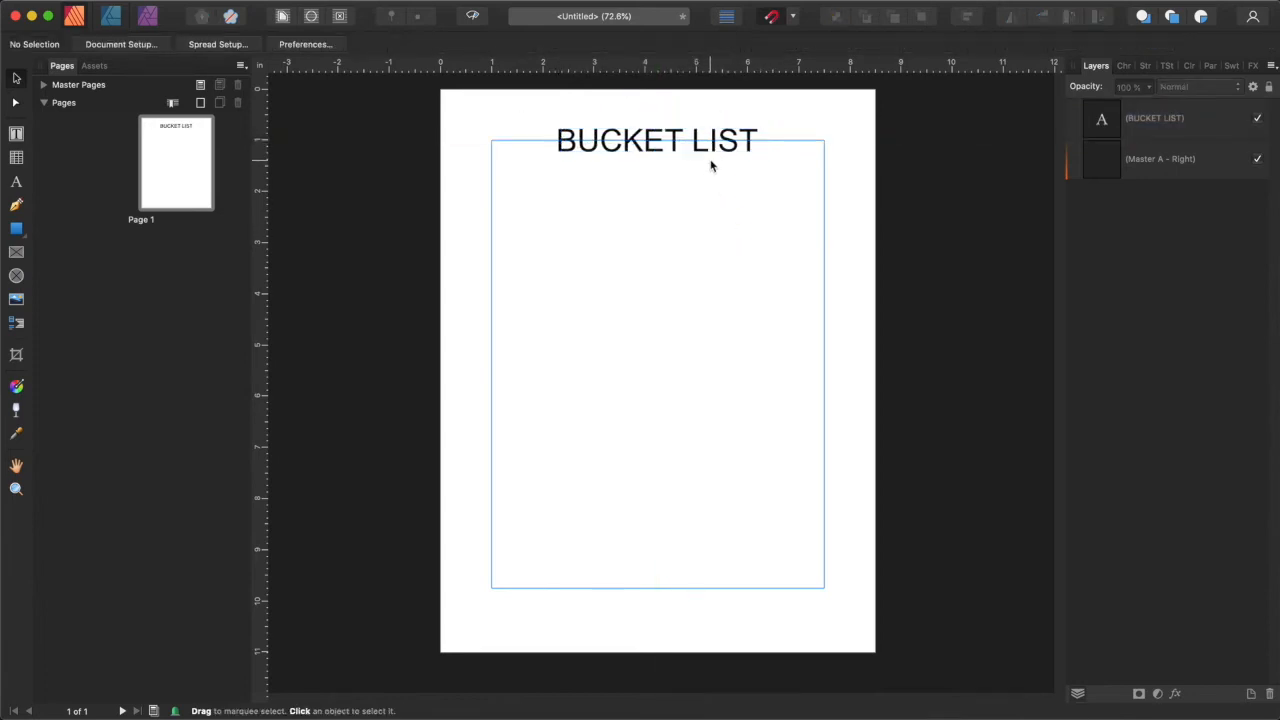
# Create a new layer and add the artistic text "BUCKET LIST ITEM:" to it, just below the title.
pyautogui.click(1251, 695)
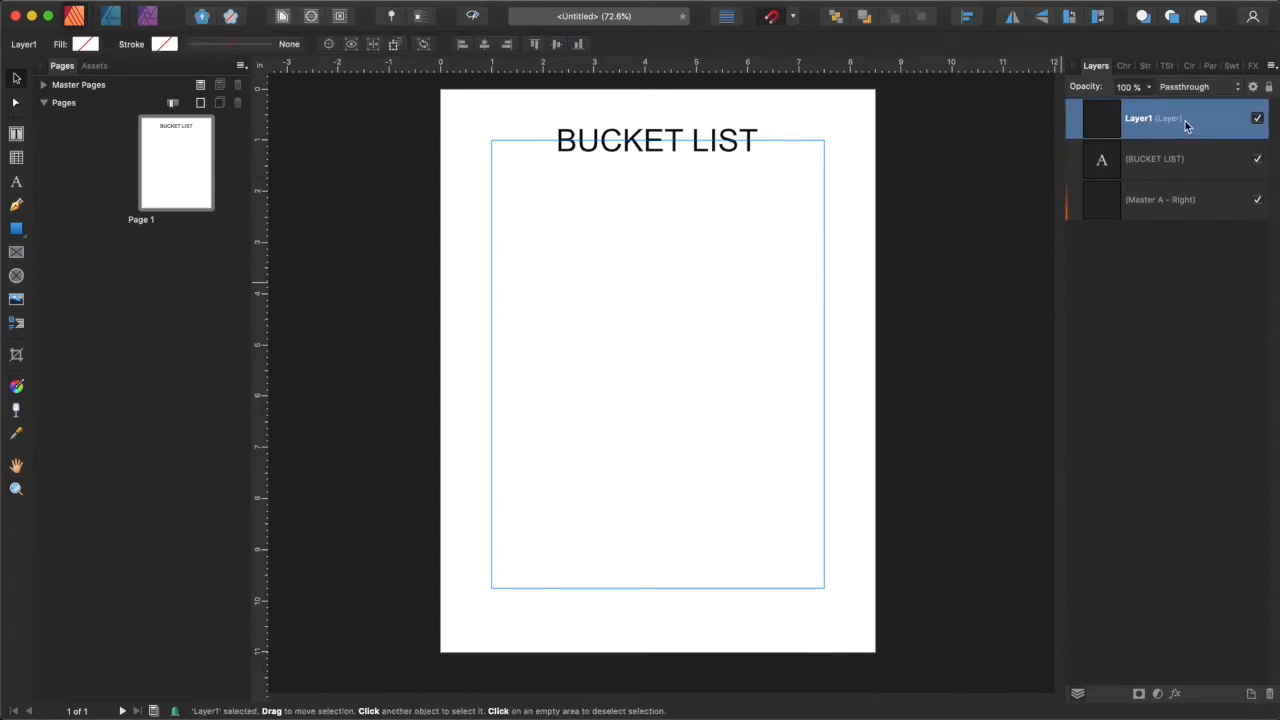
pyautogui.click(16, 184)
pyautogui.moveTo(500, 166); pyautogui.dragTo(518, 186)
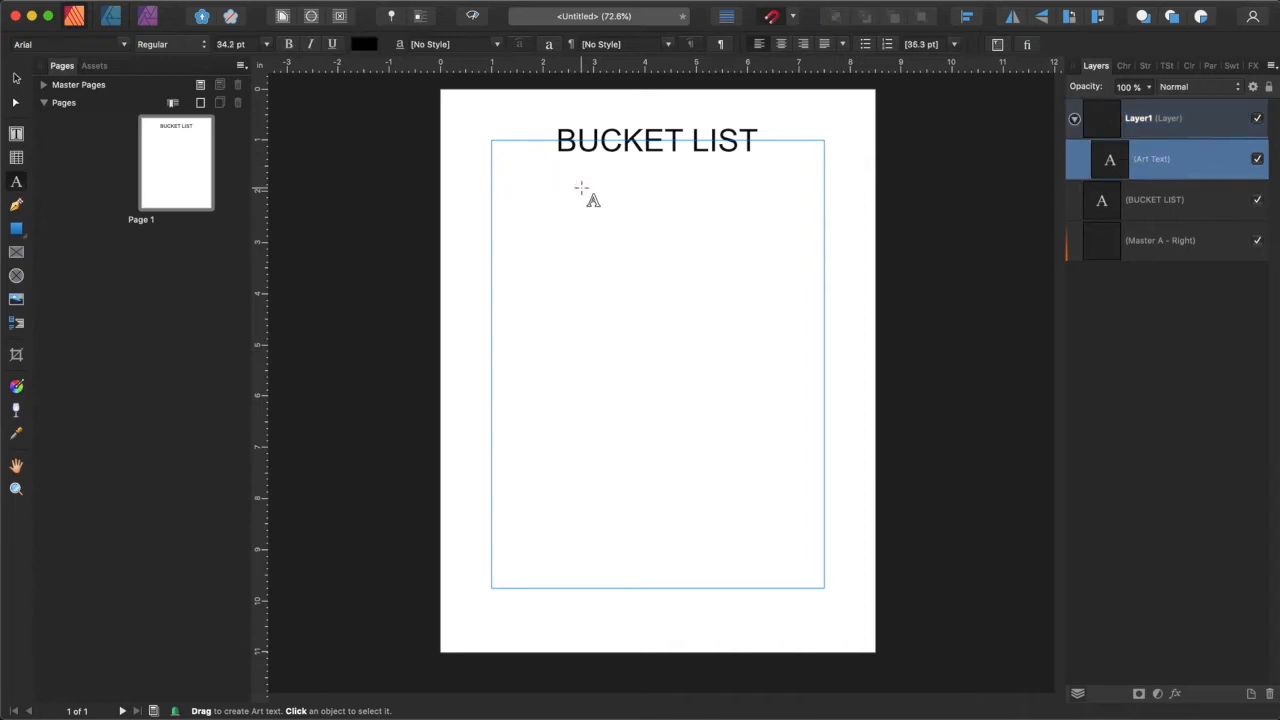
pyautogui.write('BUCKET LIST ITEM:')
pyautogui.press('Escape')
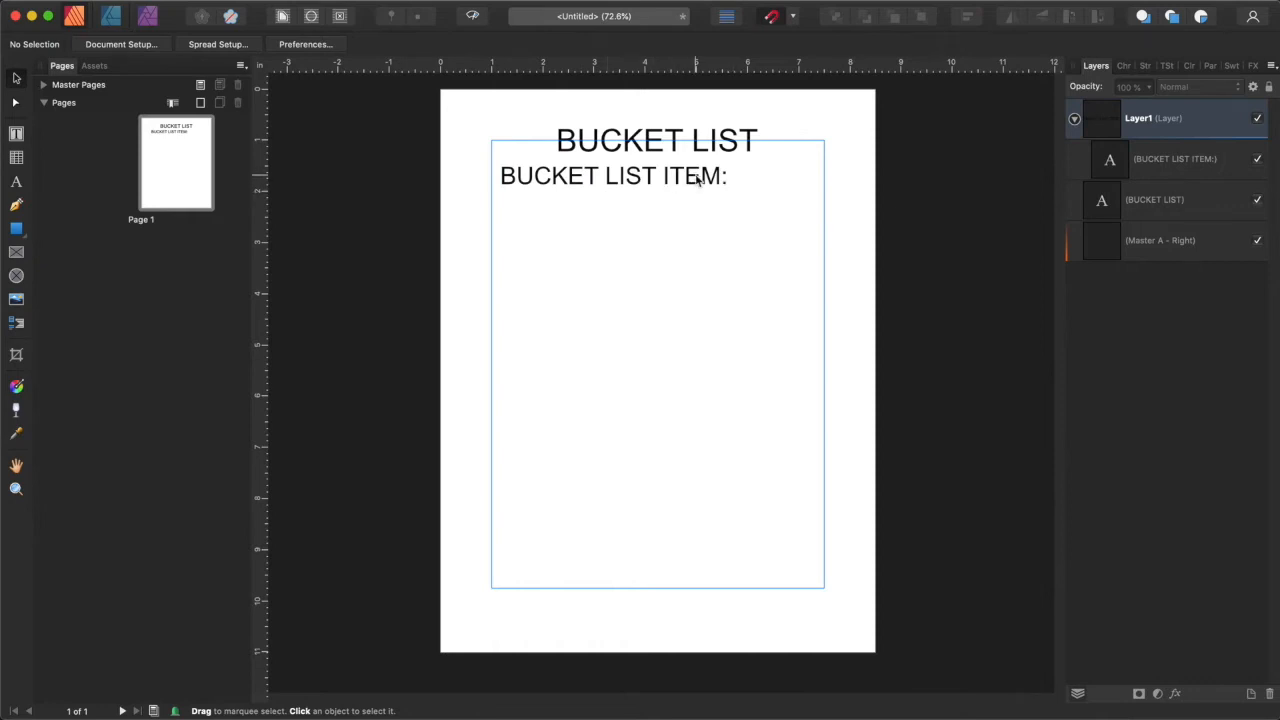
# Shrink the "BUCKET LIST ITEM:" text to about 19.7 pt and align it with the left margin below the title.
pyautogui.click(710, 180)
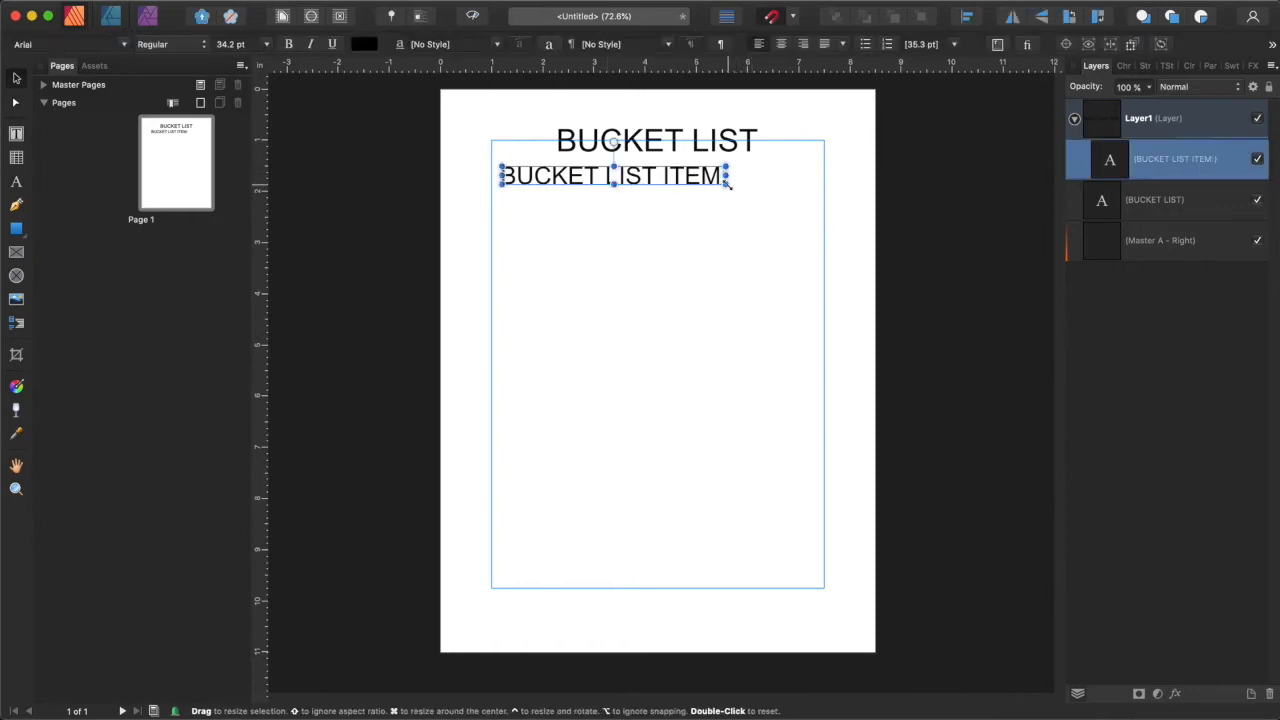
pyautogui.moveTo(727, 183); pyautogui.dragTo(604, 178)
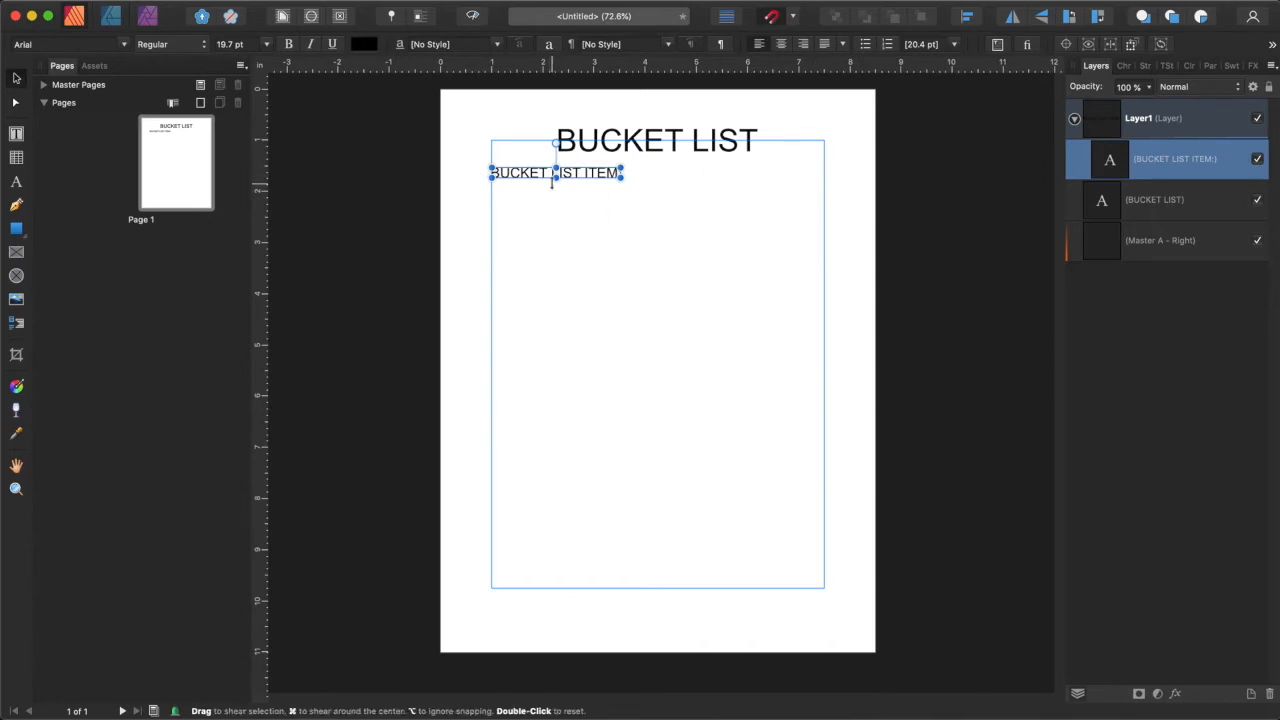
pyautogui.moveTo(558, 173); pyautogui.dragTo(557, 178)
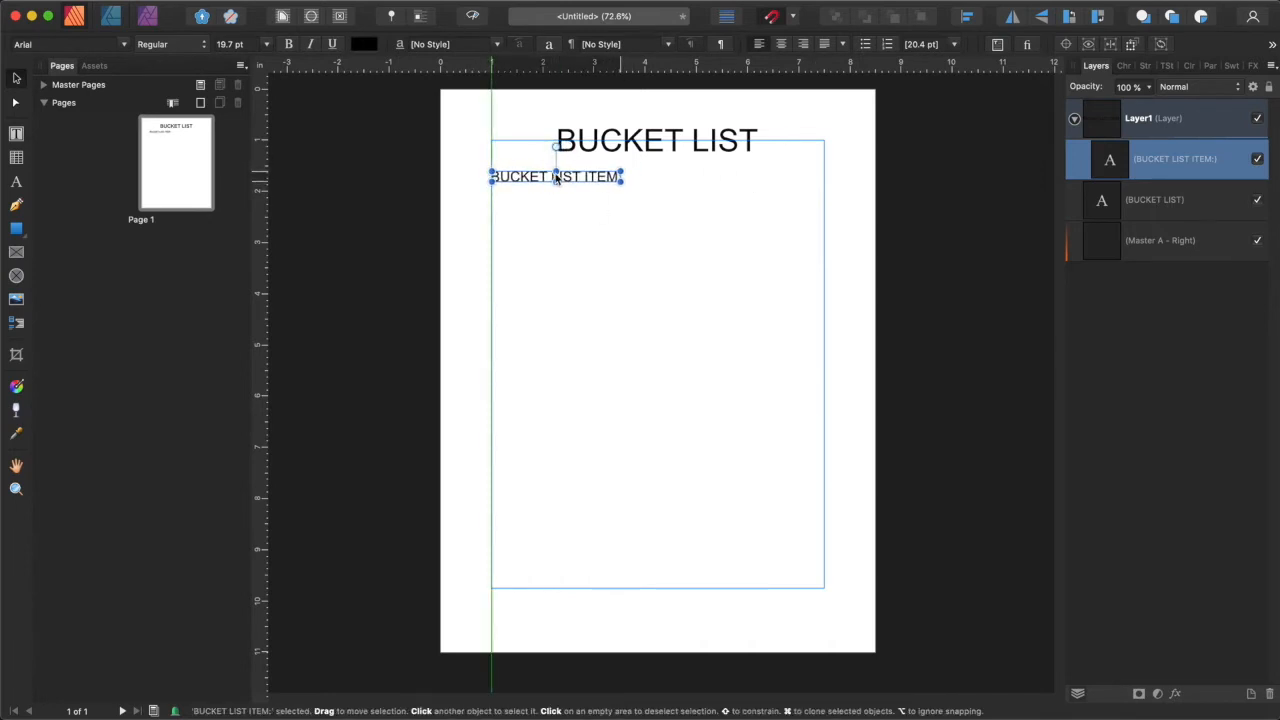
pyautogui.moveTo(557, 178); pyautogui.dragTo(558, 179)
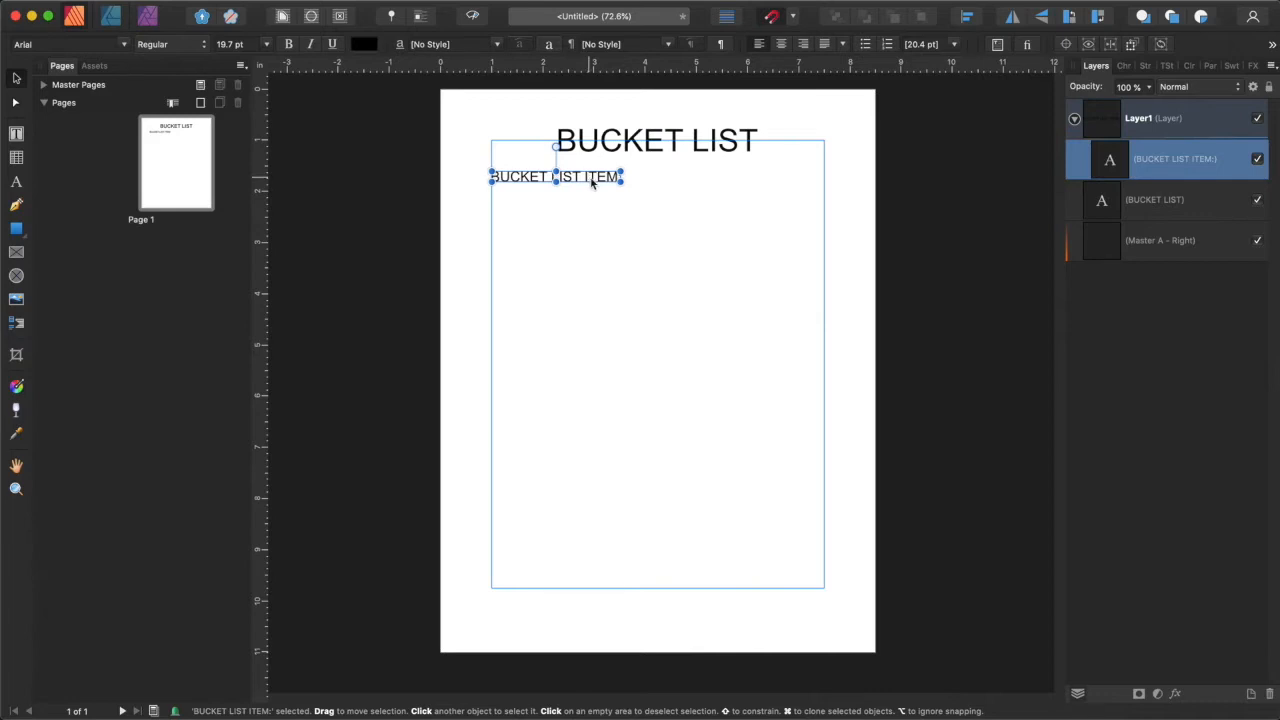
# Duplicate the "BUCKET LIST ITEM:" label twice and stack the copies beneath it along the left margin.
pyautogui.press('super+j')
pyautogui.moveTo(614, 181); pyautogui.dragTo(591, 200)
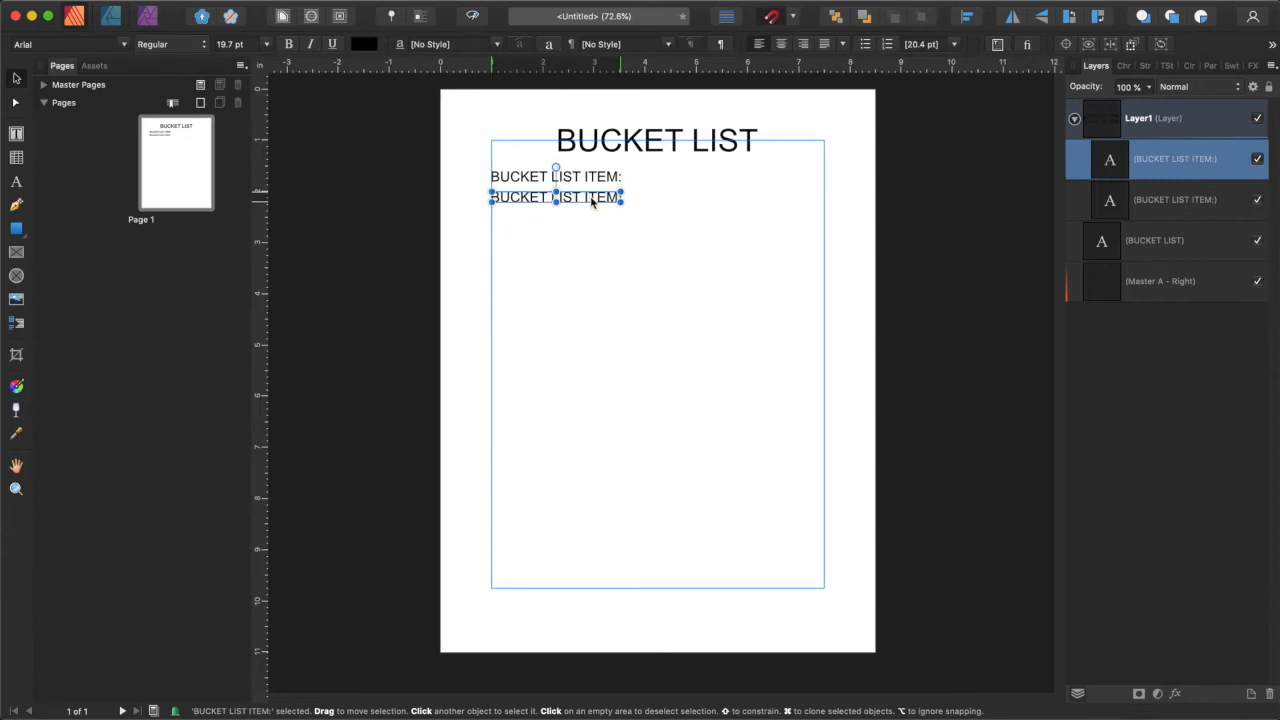
pyautogui.press('super+j')
pyautogui.moveTo(591, 199); pyautogui.dragTo(587, 226)
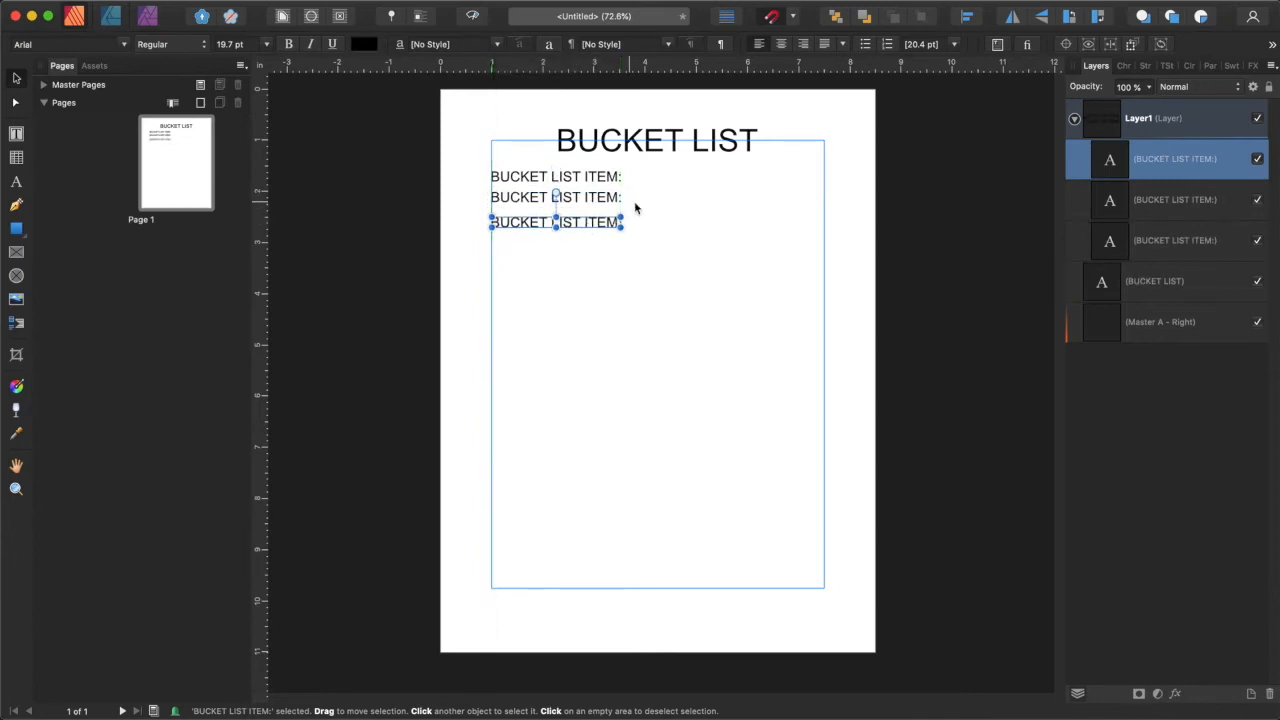
pyautogui.click(634, 206)
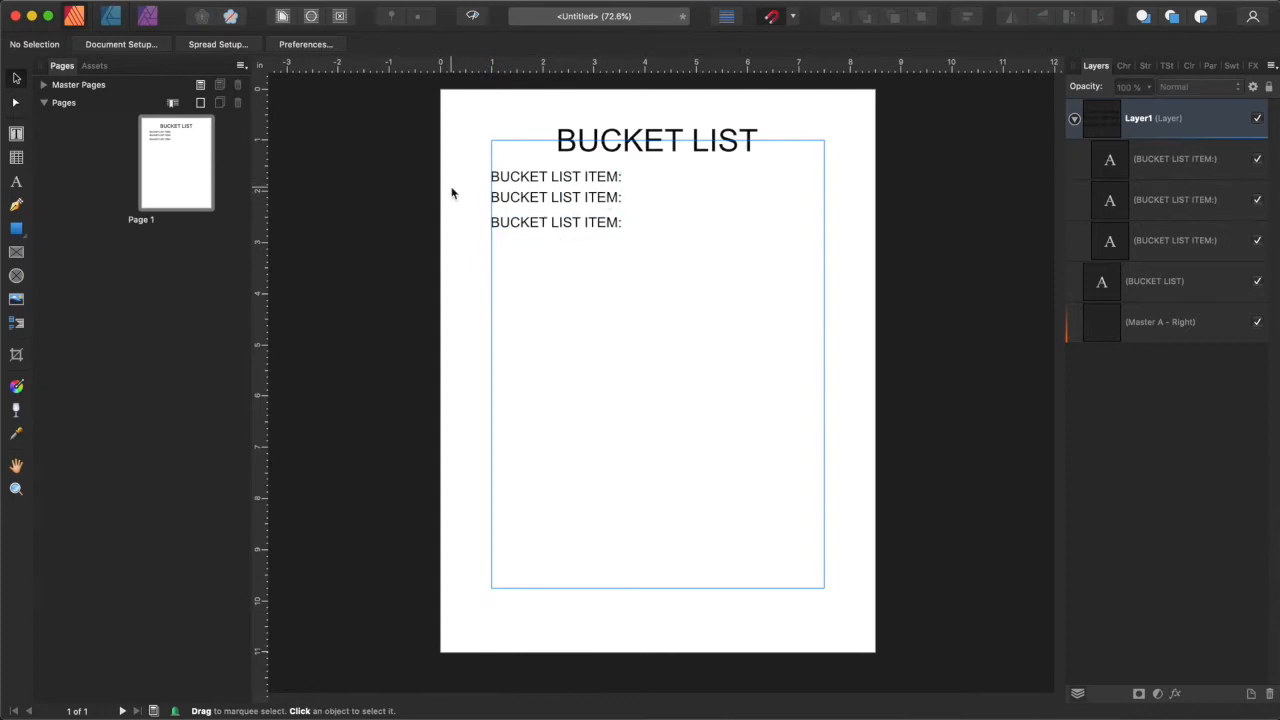
# Change the text of the second "BUCKET LIST ITEM:" label to "WHY I WANT THIS:".
pyautogui.click(603, 200)
pyautogui.doubleClick(603, 199)
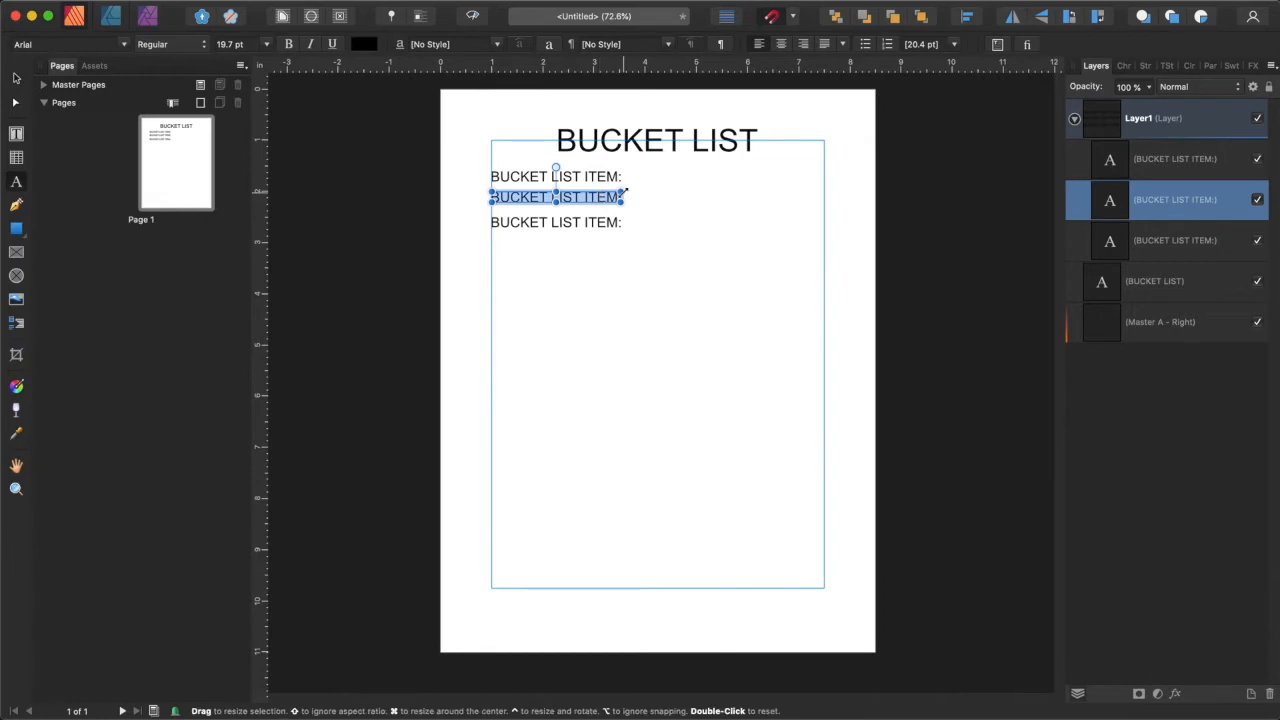
pyautogui.write('WHY I WANT THIS:')
pyautogui.click(630, 204)
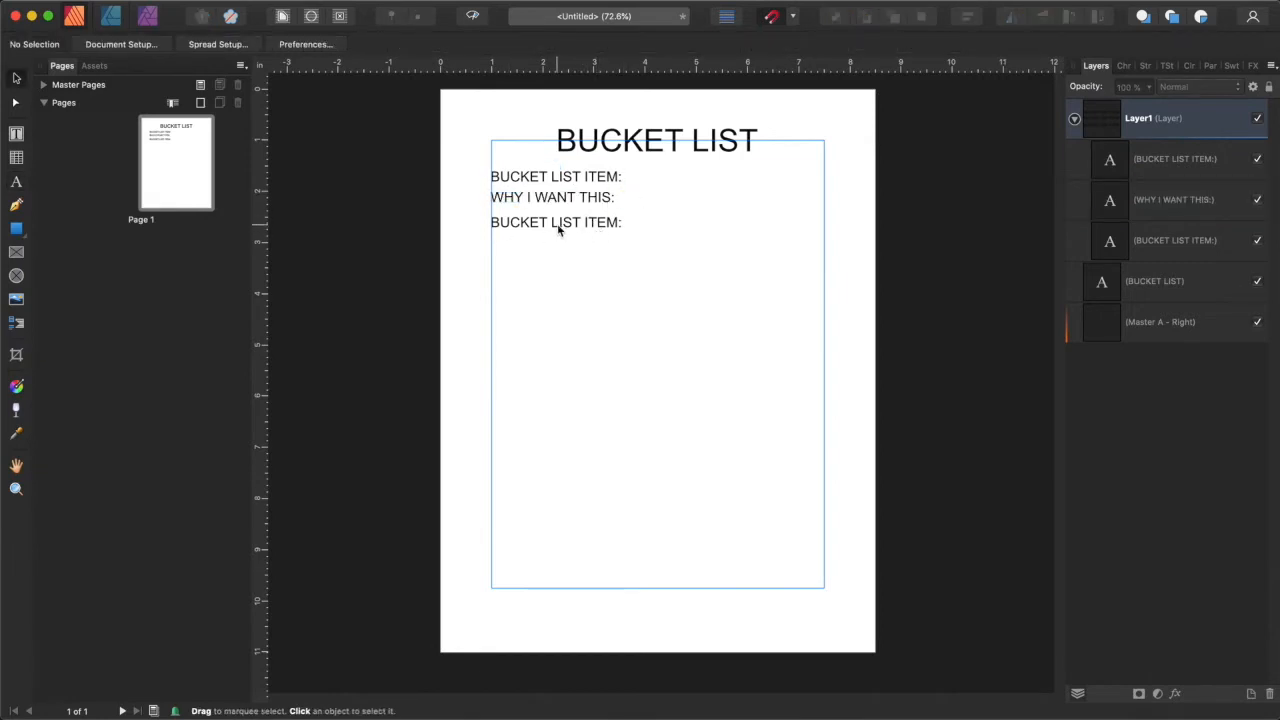
# Change the third label to "WHEN I'M DOING THIS:" and nudge the middle label down to even out the spacing.
pyautogui.click(598, 223)
pyautogui.doubleClick(592, 222)
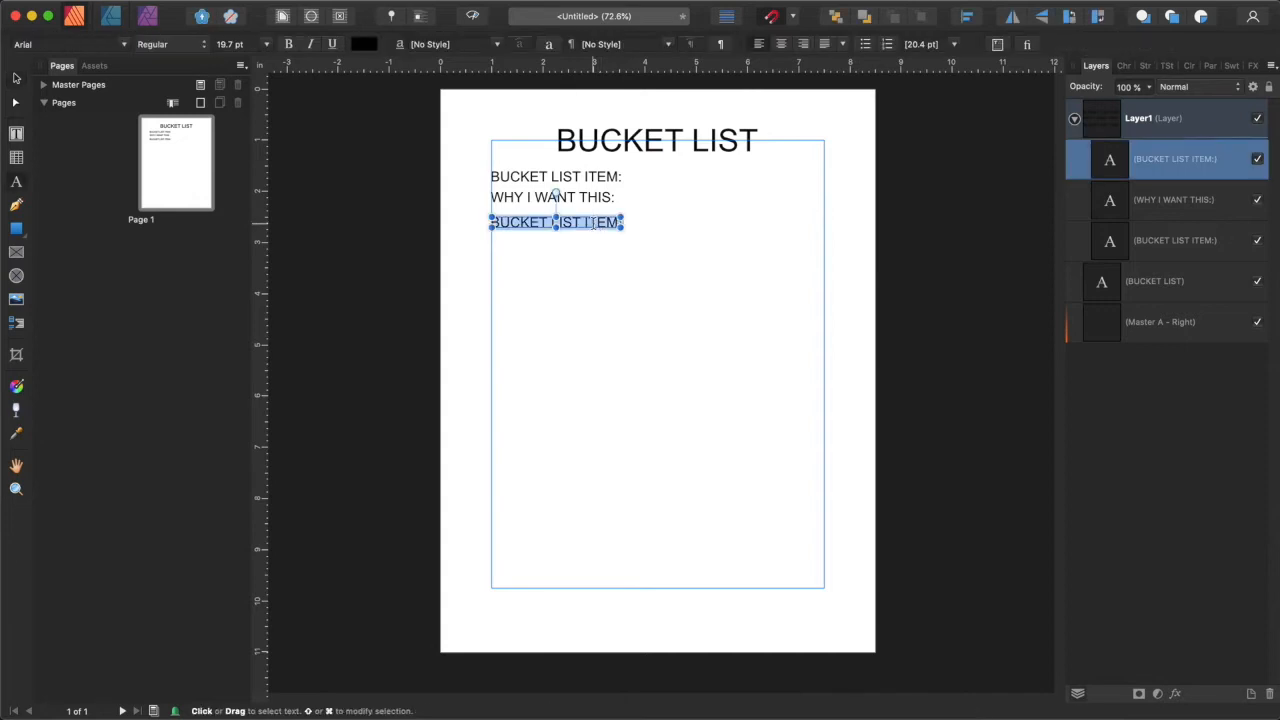
pyautogui.write("WHEN I'M DOING THIS:")
pyautogui.click(589, 200)
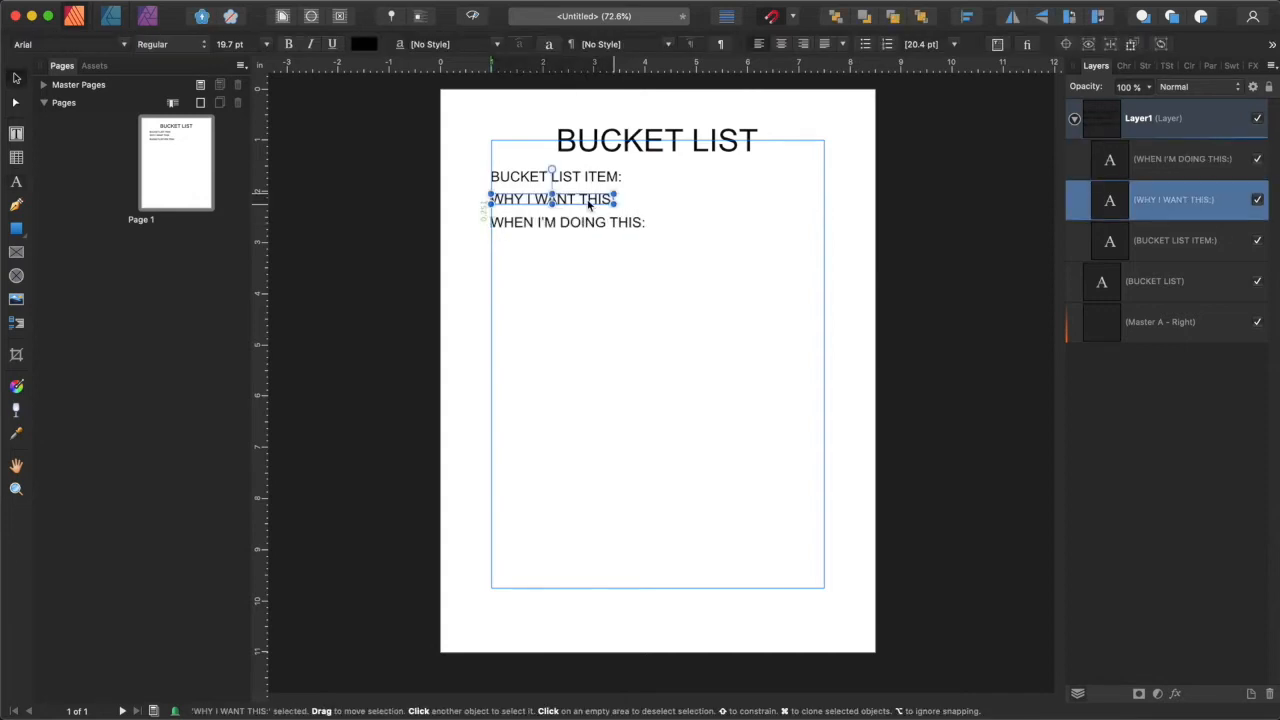
pyautogui.click(706, 271)
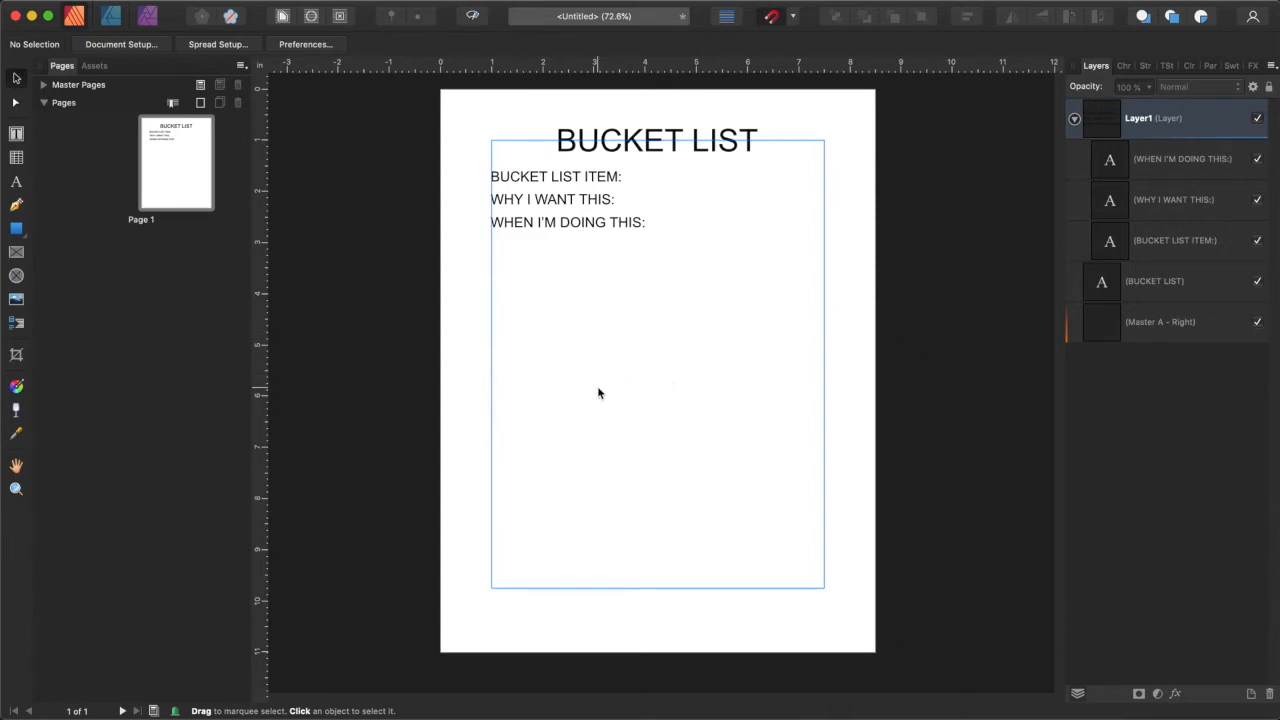
# Copy the "WHEN I'M DOING THIS:" label to about 5.3 inches down the left margin and change the copy's text to "COMPLETED:".
pyautogui.click(521, 227)
pyautogui.moveTo(553, 230); pyautogui.dragTo(557, 368)
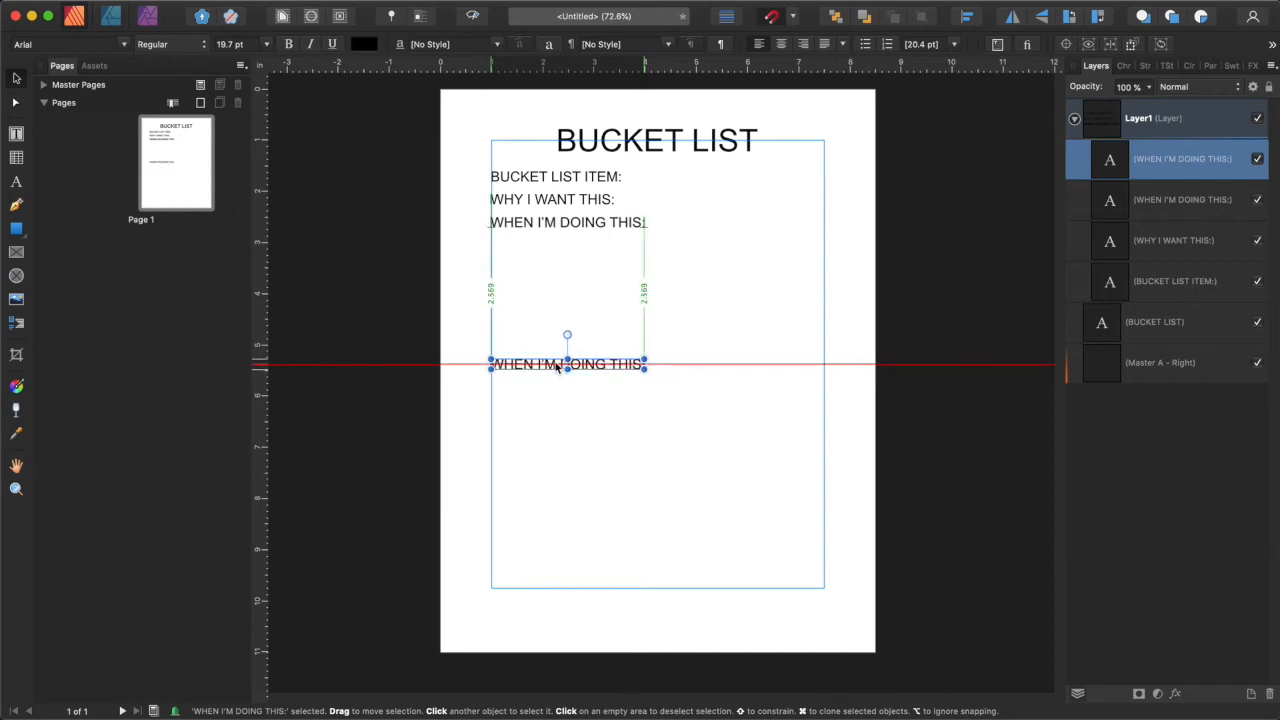
pyautogui.moveTo(557, 366); pyautogui.dragTo(541, 366)
pyautogui.tripleClick(541, 359)
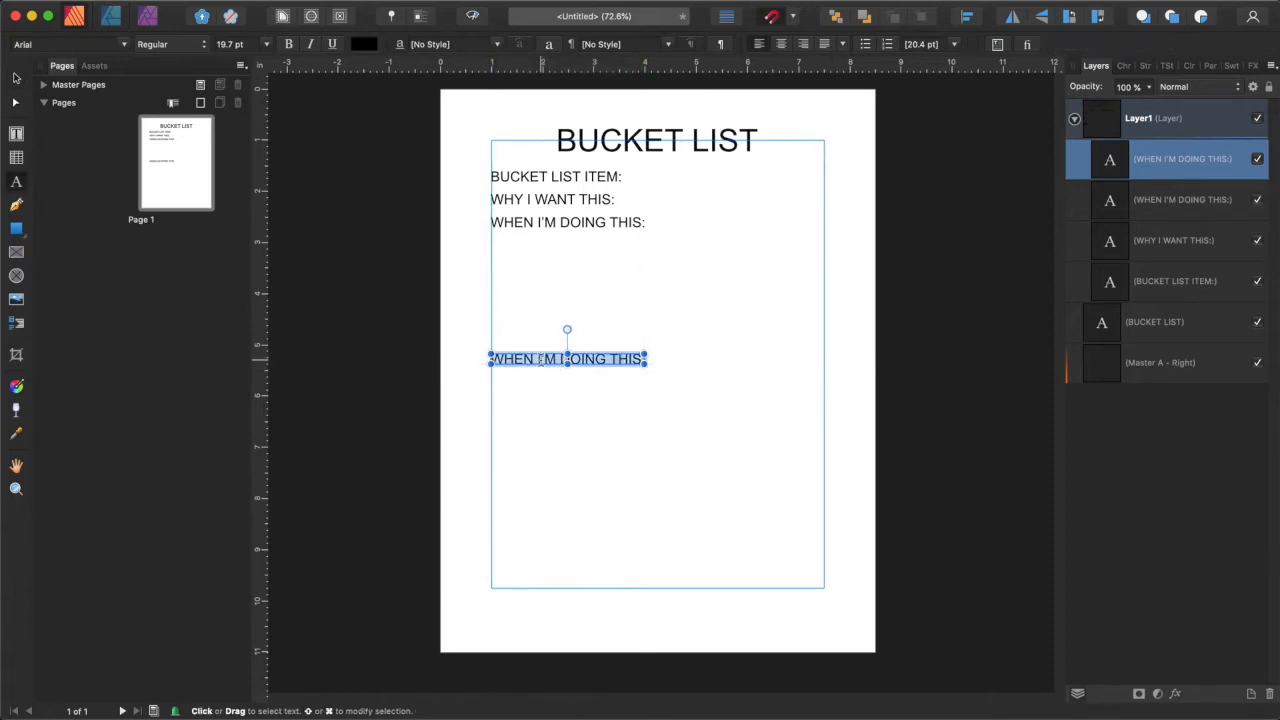
pyautogui.write('COMPLETED:')
pyautogui.press('Escape')
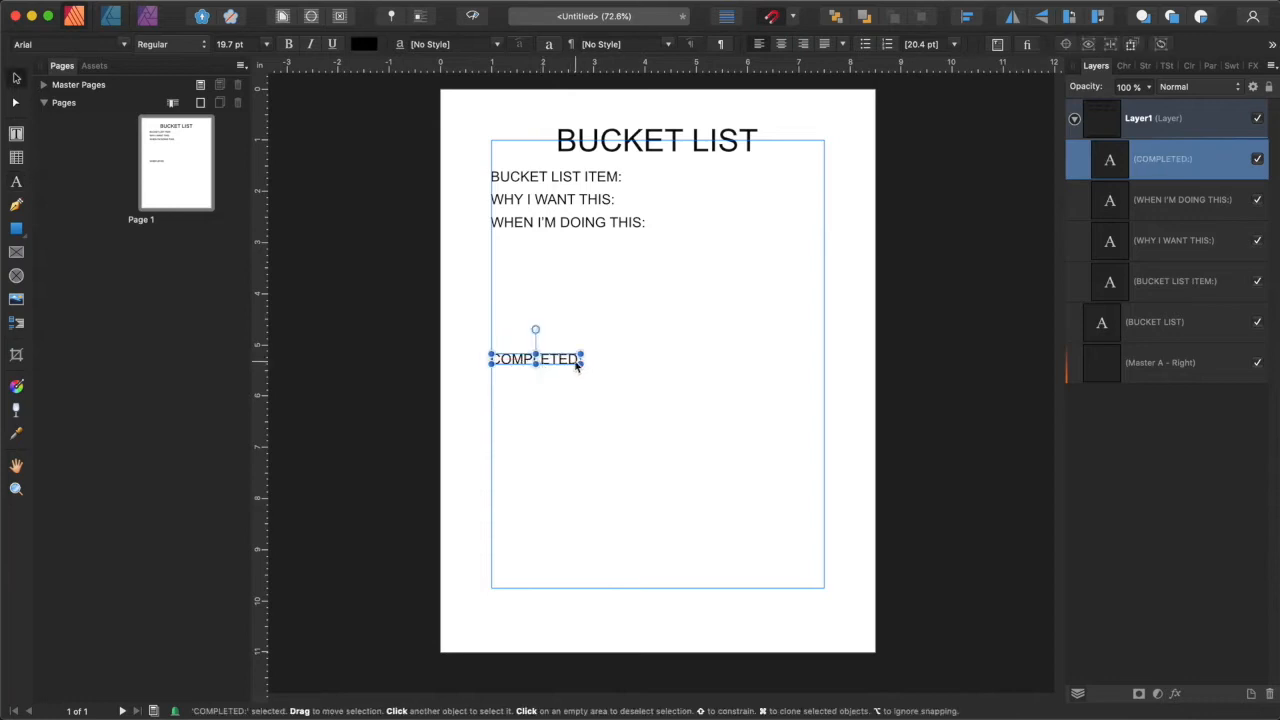
# Stack five duplicates of the "COMPLETED:" label below it along the left margin and change the first duplicate to "HOW:".
pyautogui.press('super+j')
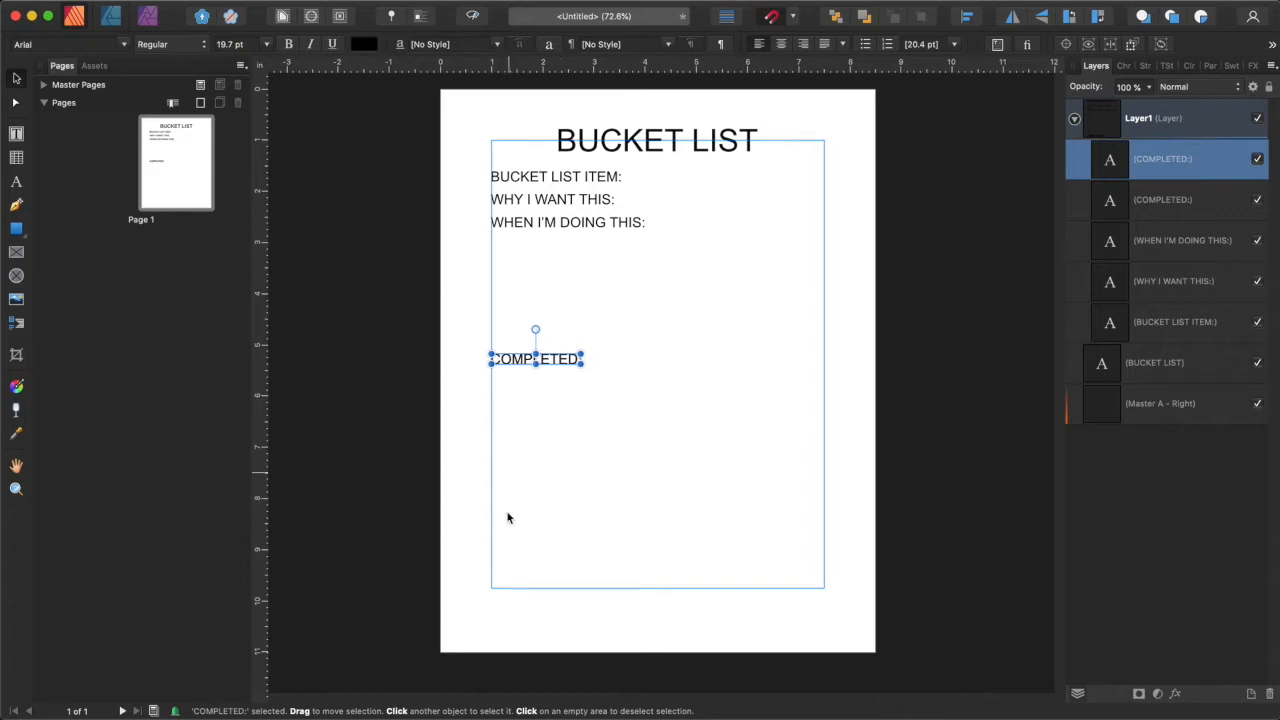
pyautogui.moveTo(562, 360); pyautogui.dragTo(553, 386)
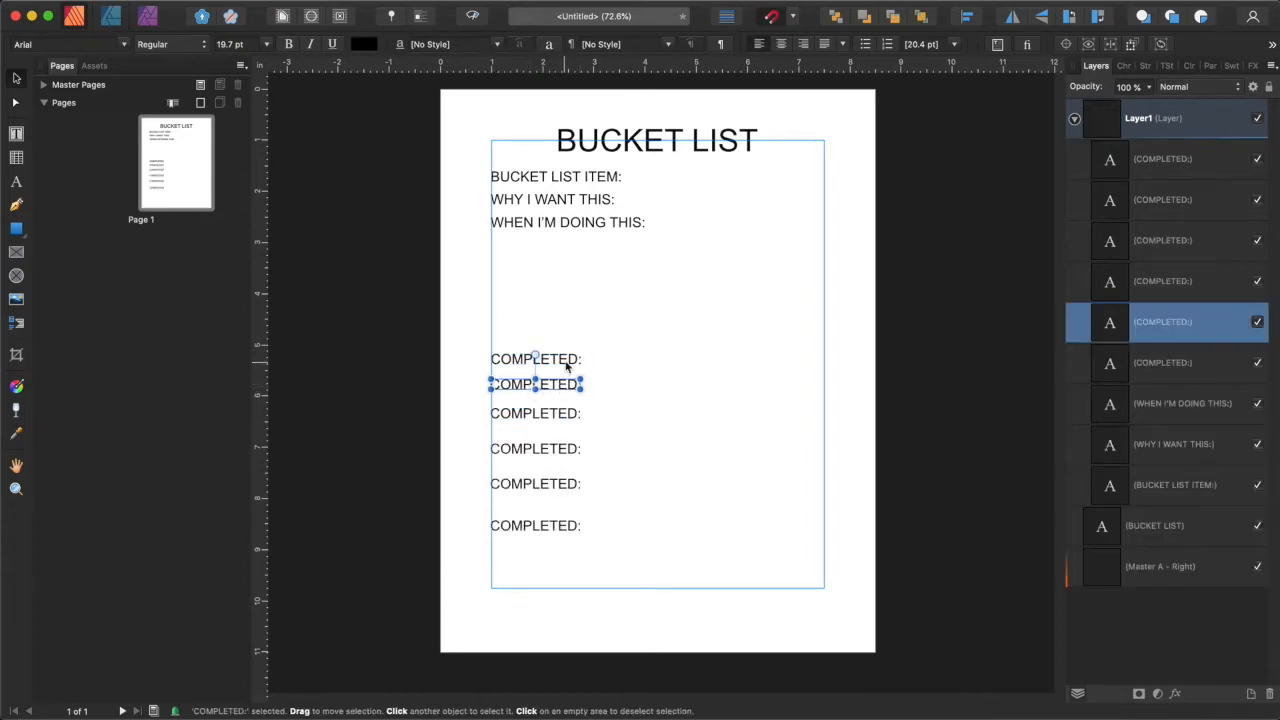
pyautogui.doubleClick(568, 385)
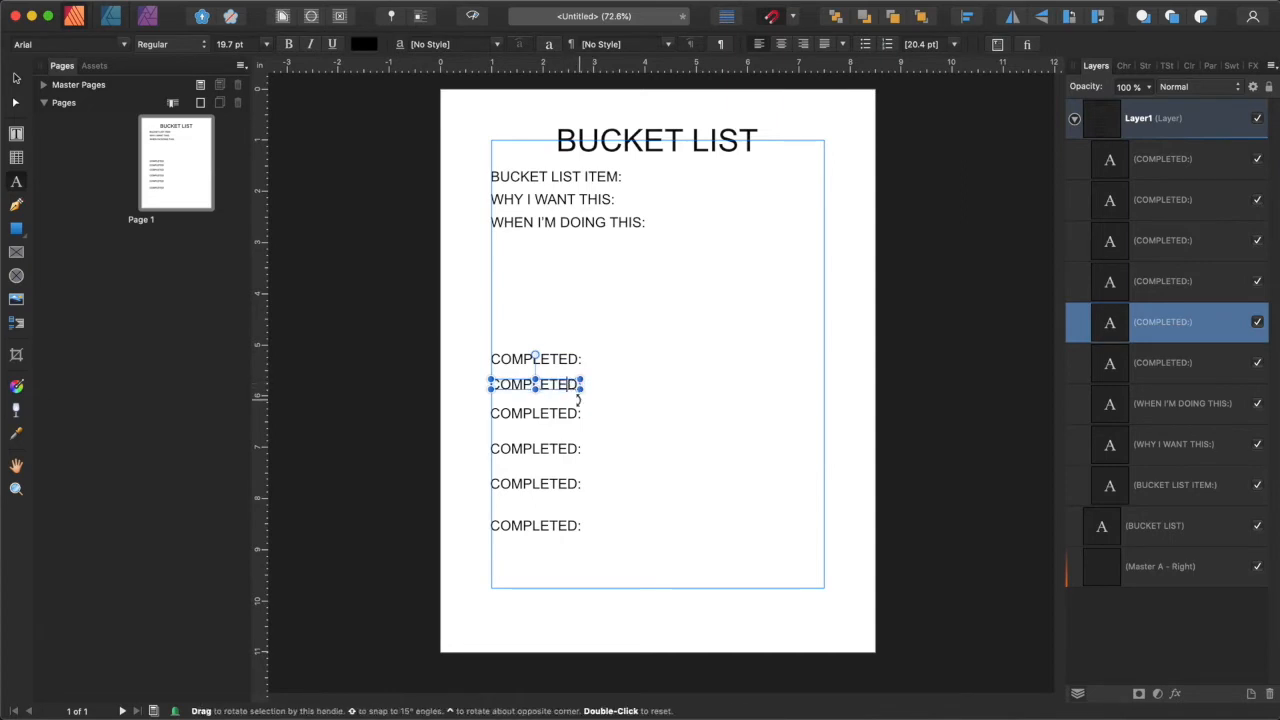
pyautogui.write('HOW:')
# Change the two "COMPLETED:" copies below "HOW:" to "WHEN:" and "WHERE:".
pyautogui.click(565, 413)
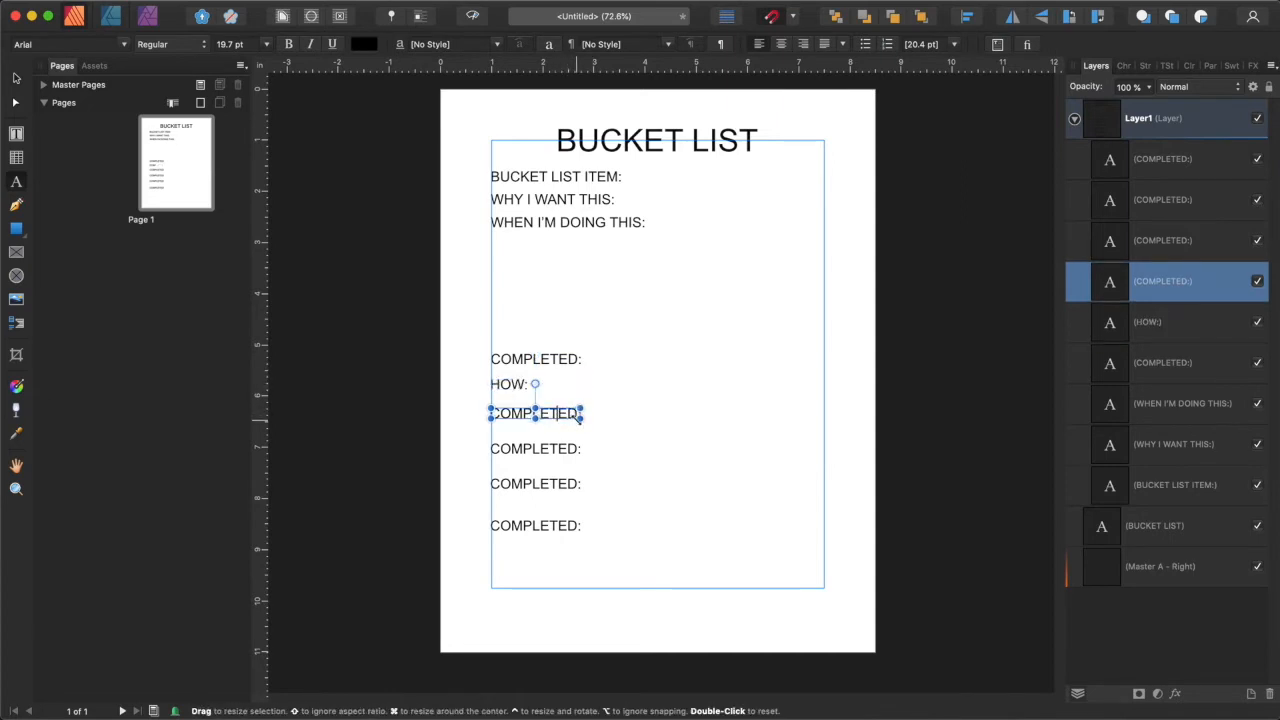
pyautogui.moveTo(575, 413); pyautogui.dragTo(488, 412)
pyautogui.write('WHEN:')
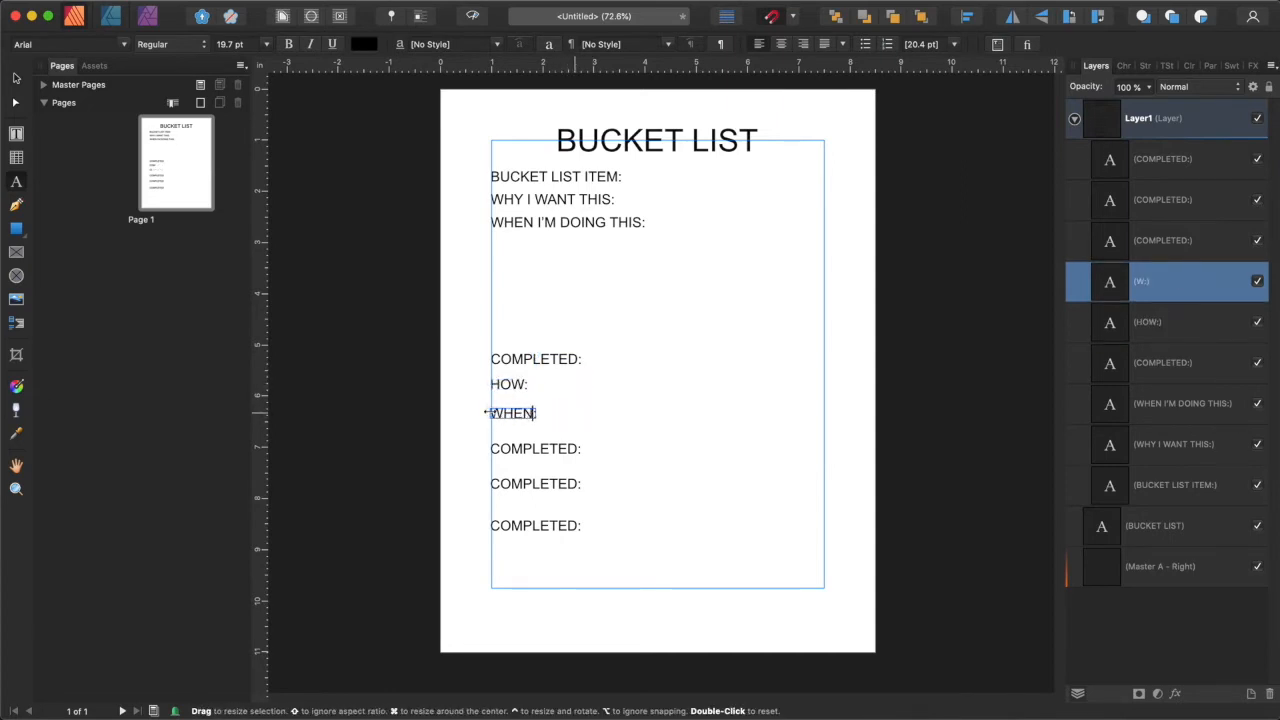
pyautogui.moveTo(580, 448); pyautogui.dragTo(489, 449)
pyautogui.moveTo(580, 448); pyautogui.dragTo(462, 452)
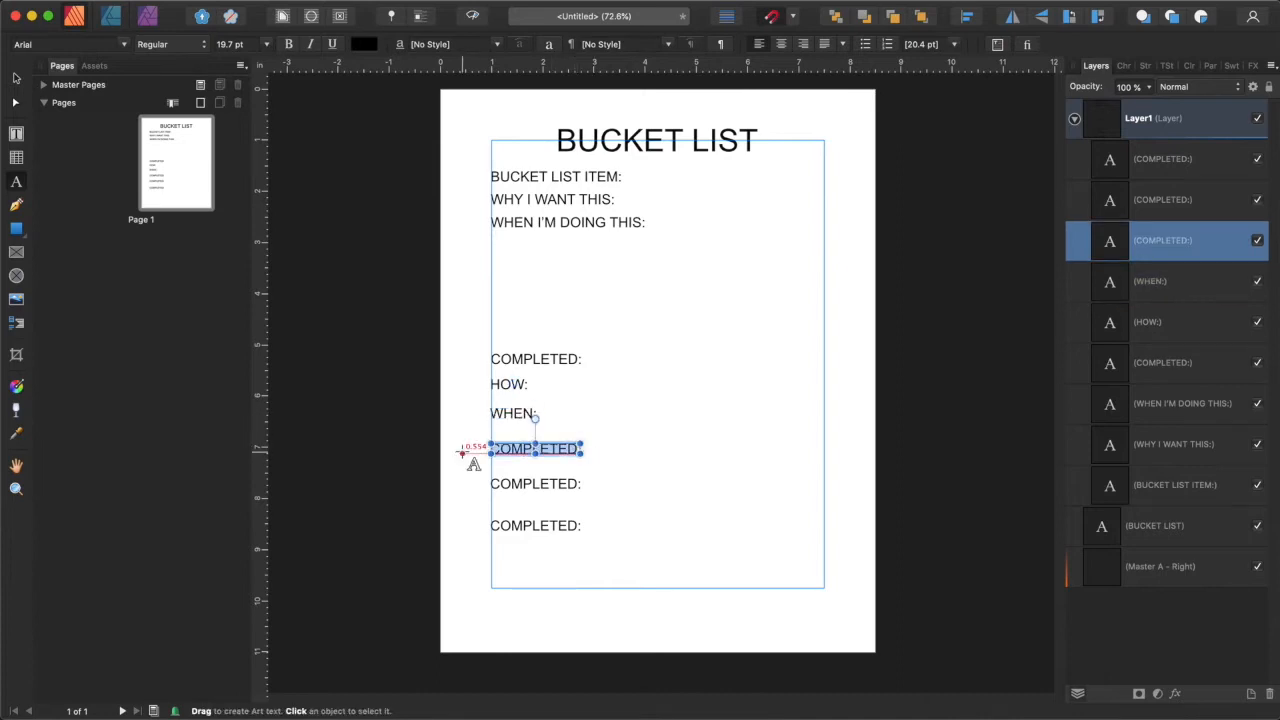
pyautogui.write('WHERE:')
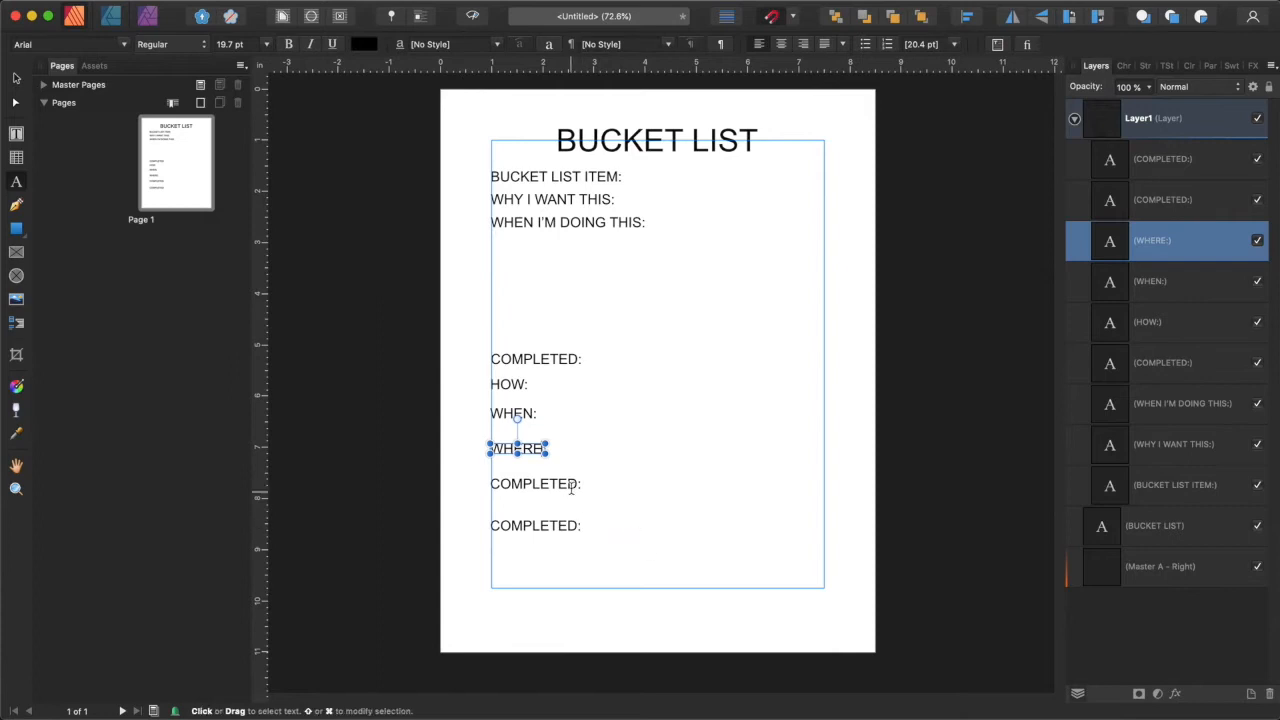
# Change the last two "COMPLETED:" copies to "HOW I FELT:" and "NOTES:".
pyautogui.click(572, 485)
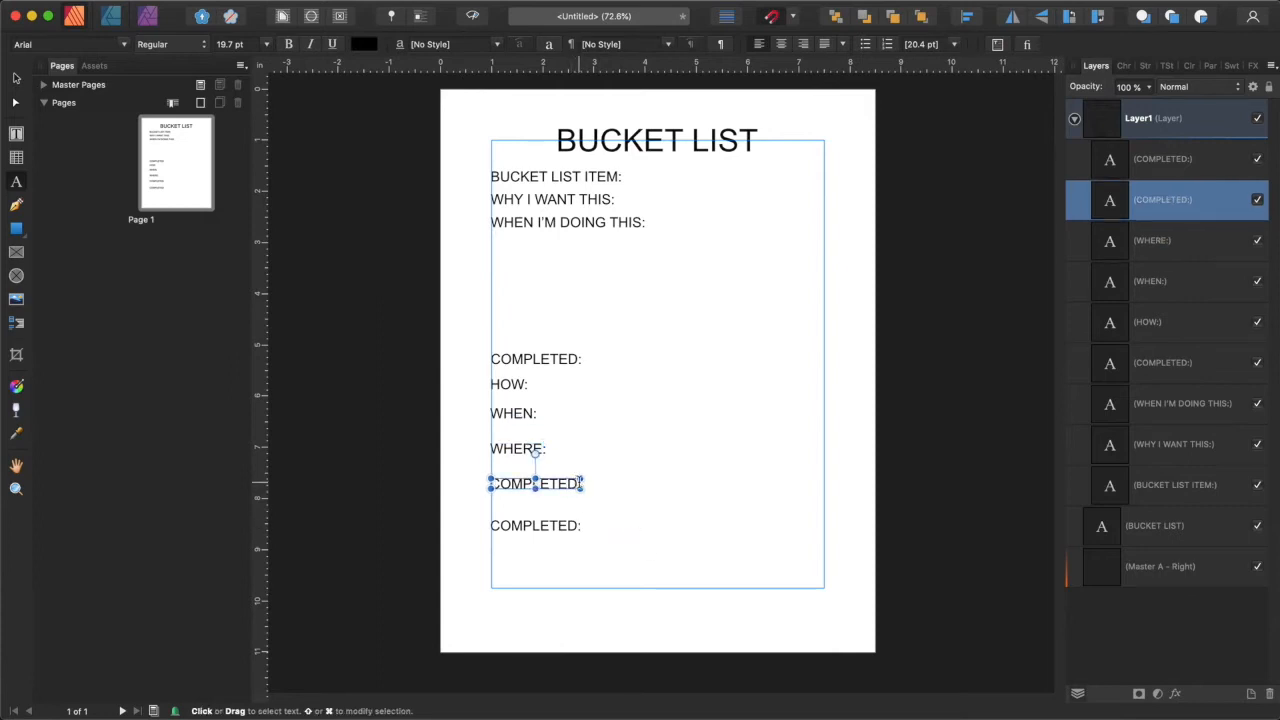
pyautogui.moveTo(580, 484); pyautogui.dragTo(477, 484)
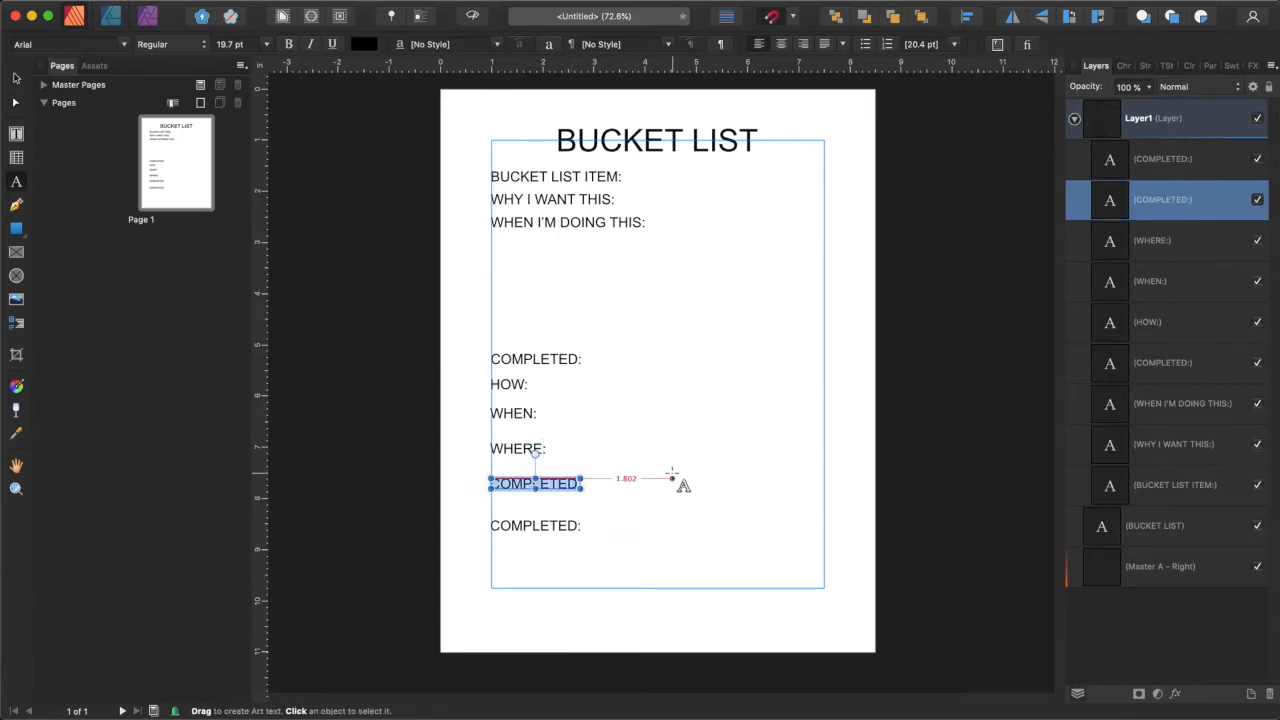
pyautogui.write('HOW I FELT:')
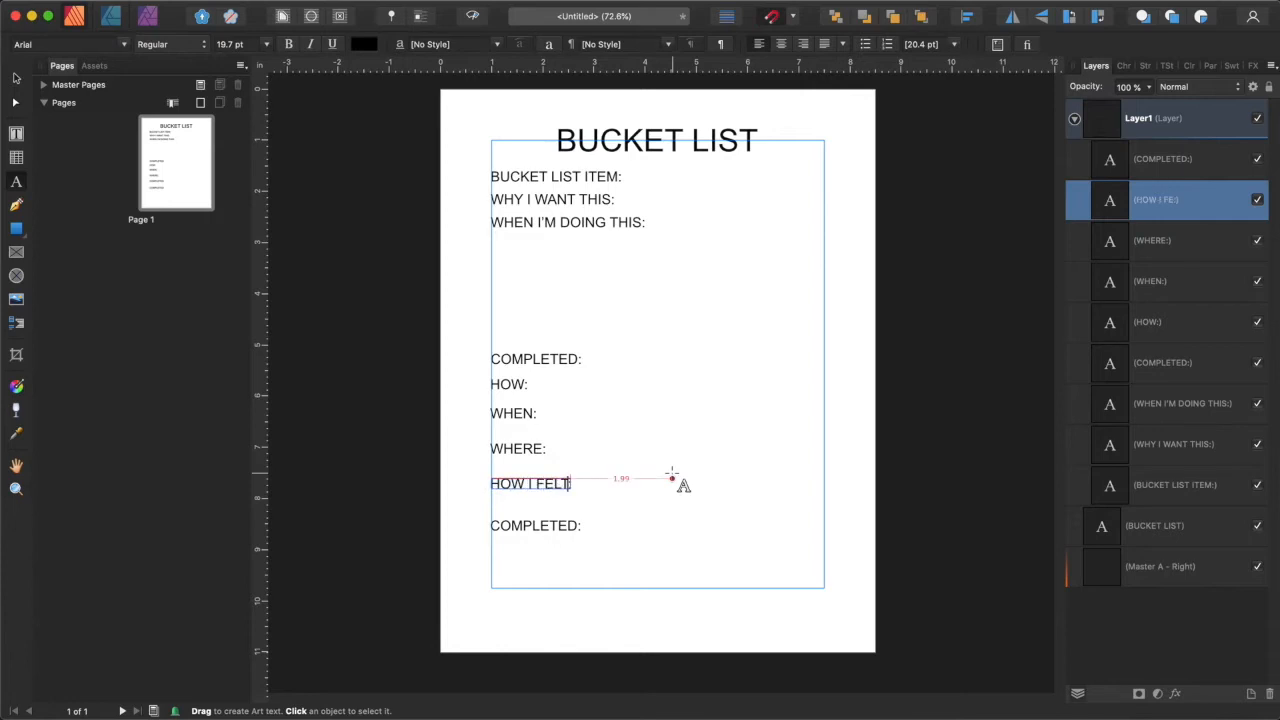
pyautogui.press('Escape')
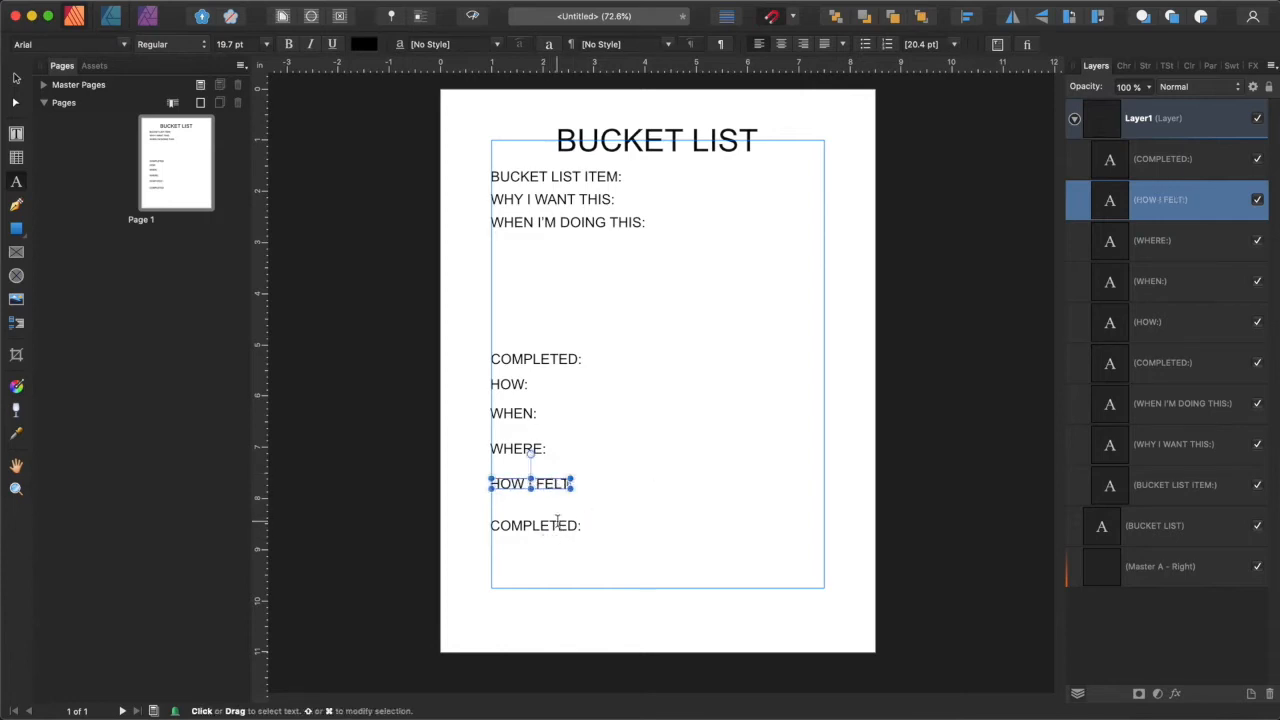
pyautogui.click(557, 523)
pyautogui.write('NOTES:')
pyautogui.click(337, 363)
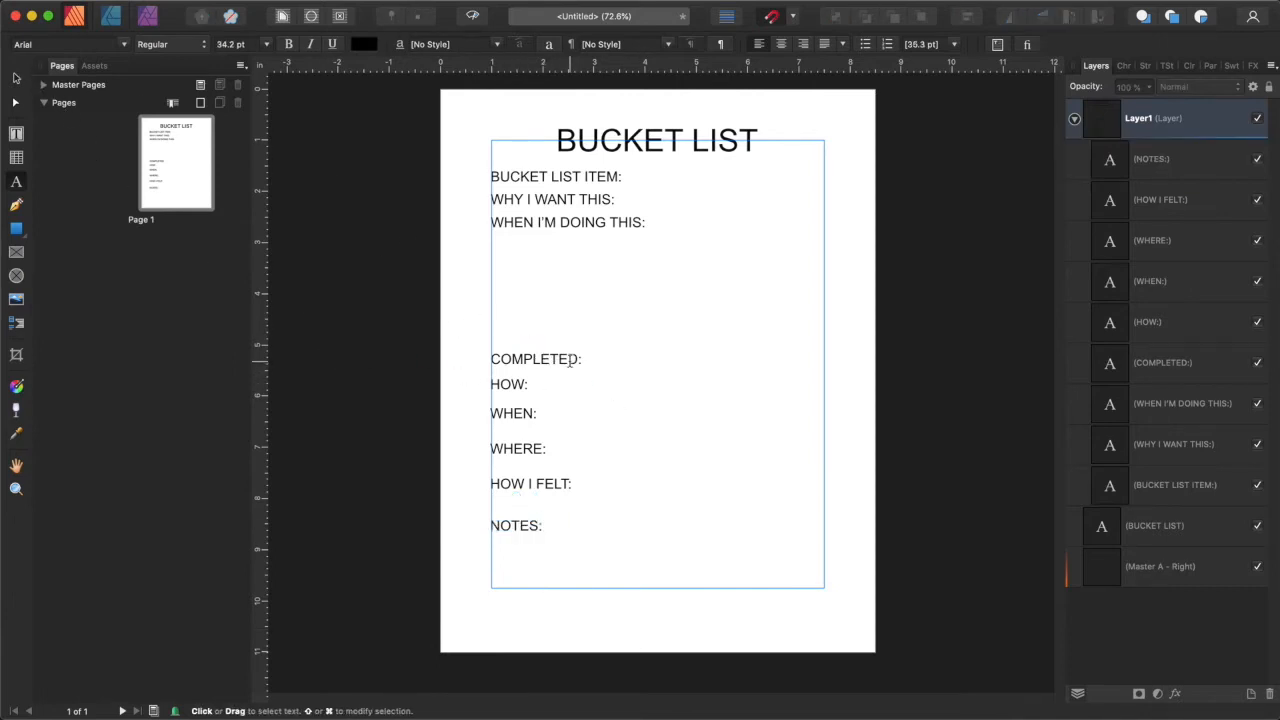
# Make the remaining "COMPLETED:" label bold as the heading of the lower section, and deselect it.
pyautogui.tripleClick(565, 358)
pyautogui.click(288, 44)
pyautogui.click(16, 78)
pyautogui.click(432, 308)
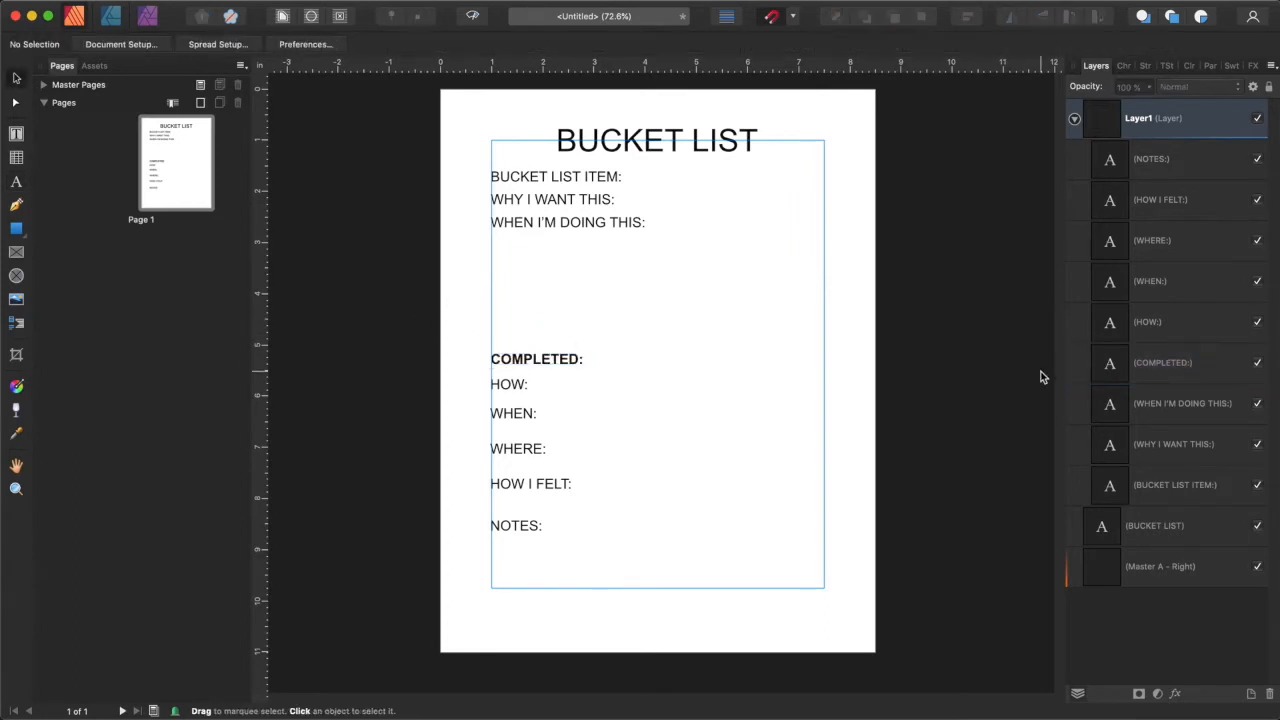
# Spread the "WHEN:", "WHERE:", "HOW I FELT:" and "NOTES:" labels evenly down the left margin below "HOW:".
pyautogui.moveTo(550, 359); pyautogui.dragTo(550, 358)
pyautogui.click(863, 329)
pyautogui.click(509, 530)
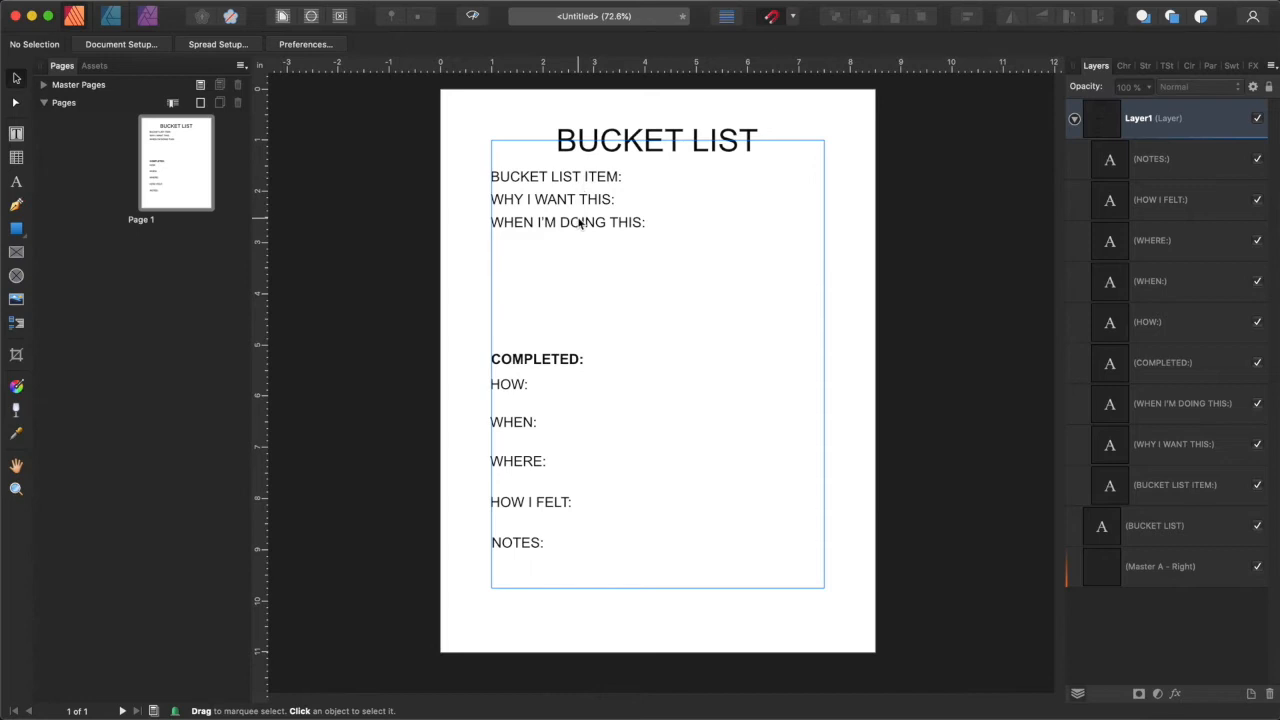
# Add a new layer and draw a grey rectangle on it from the end of "BUCKET LIST ITEM:" almost to the right margin.
pyautogui.click(1251, 694)
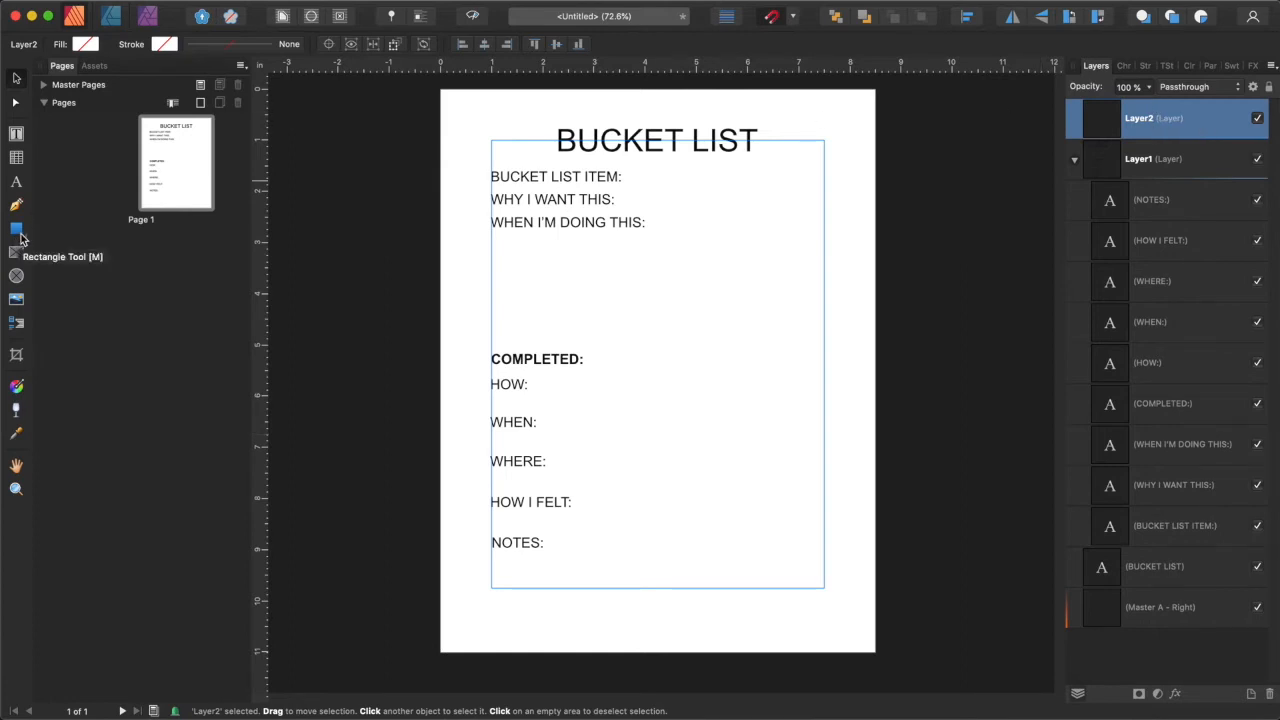
pyautogui.click(16, 229)
pyautogui.moveTo(626, 167); pyautogui.dragTo(821, 188)
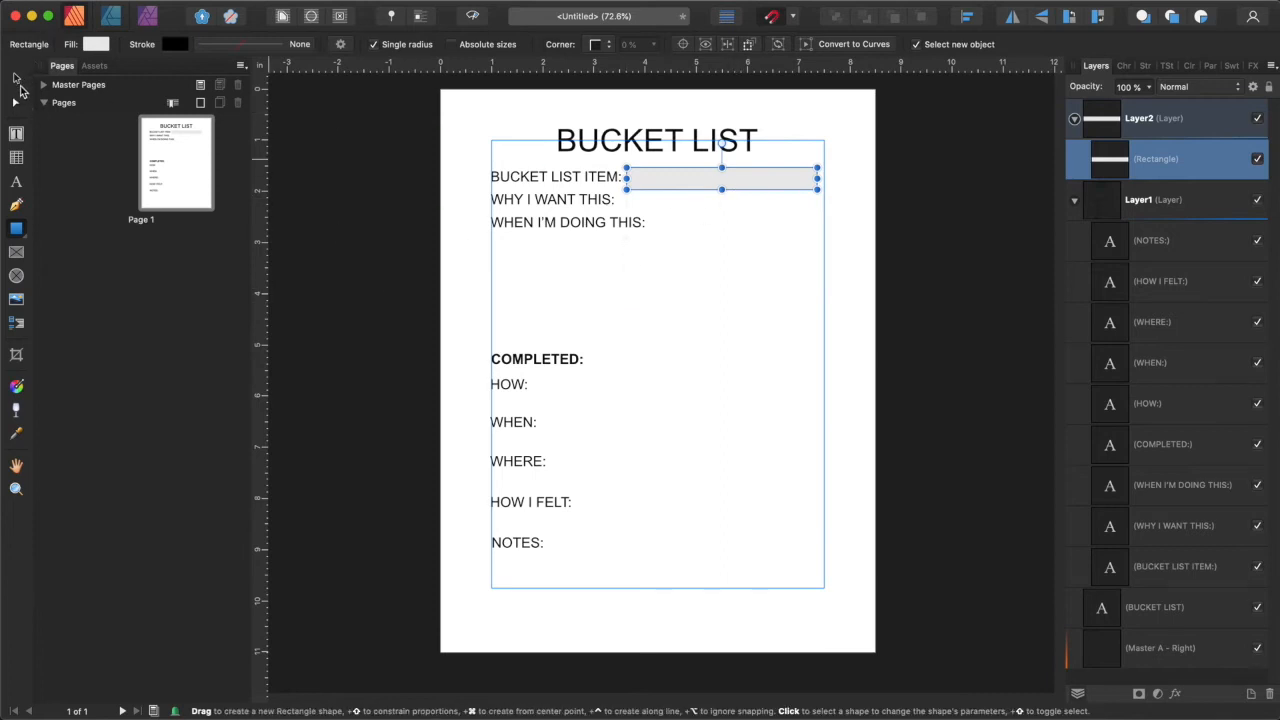
pyautogui.click(20, 82)
pyautogui.click(413, 186)
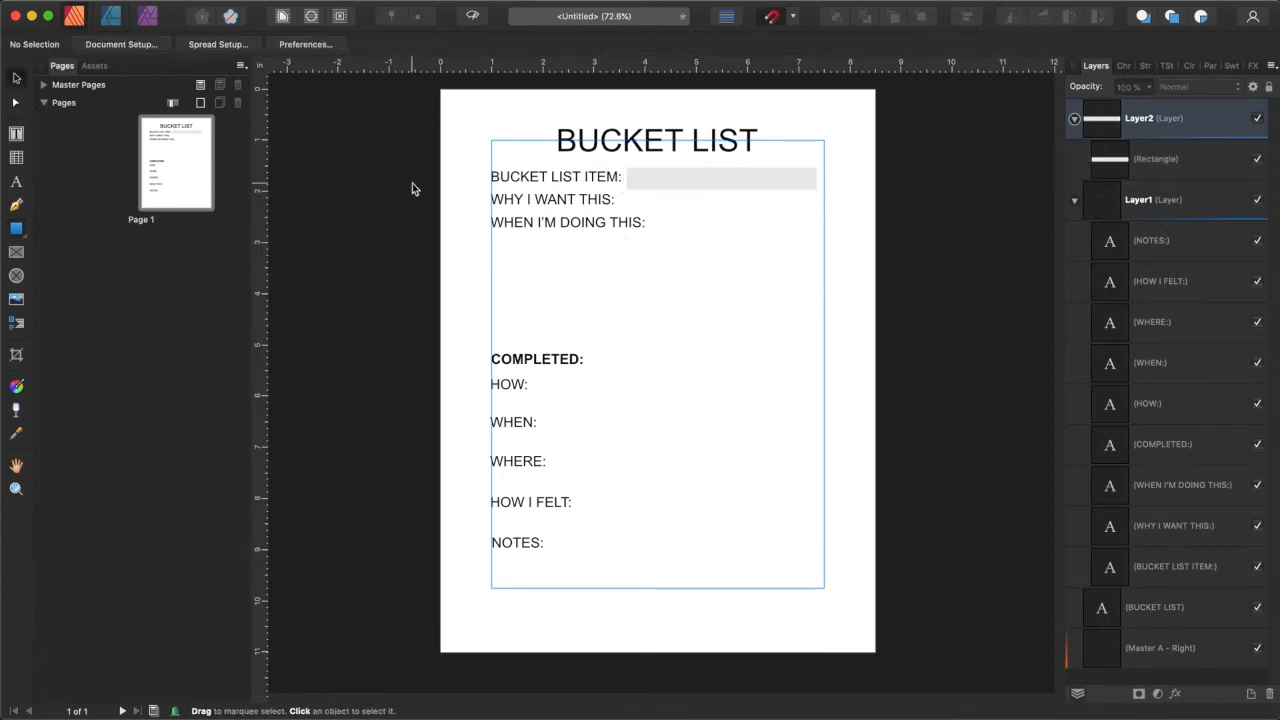
# Nudge the grey rectangle slightly to line it up with the "BUCKET LIST ITEM:" label.
pyautogui.click(739, 181)
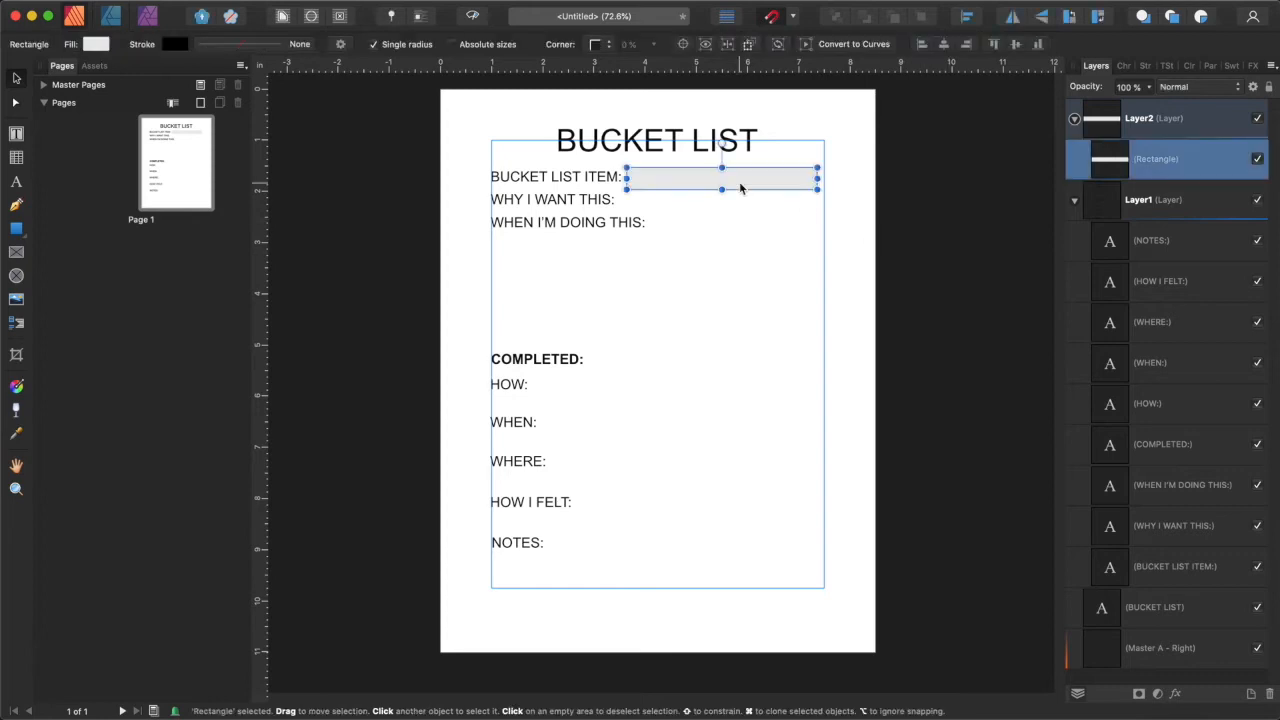
pyautogui.press('Left')
pyautogui.press('Left')
pyautogui.press('Left')
pyautogui.press('Left')
pyautogui.press('Left')
pyautogui.press('Left')
pyautogui.press('Left')
pyautogui.press('Left')
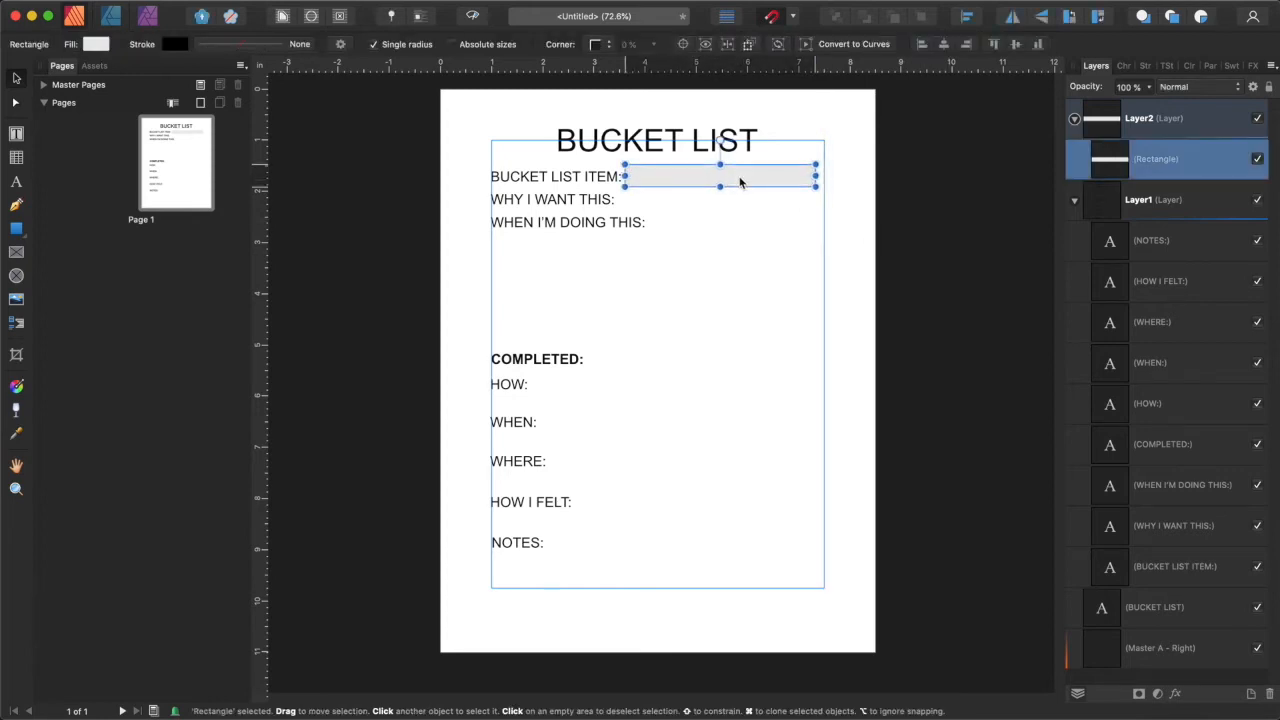
pyautogui.click(842, 194)
# Change the rectangle's fill to a lighter grey from the Greys swatches and deselect it.
pyautogui.click(789, 183)
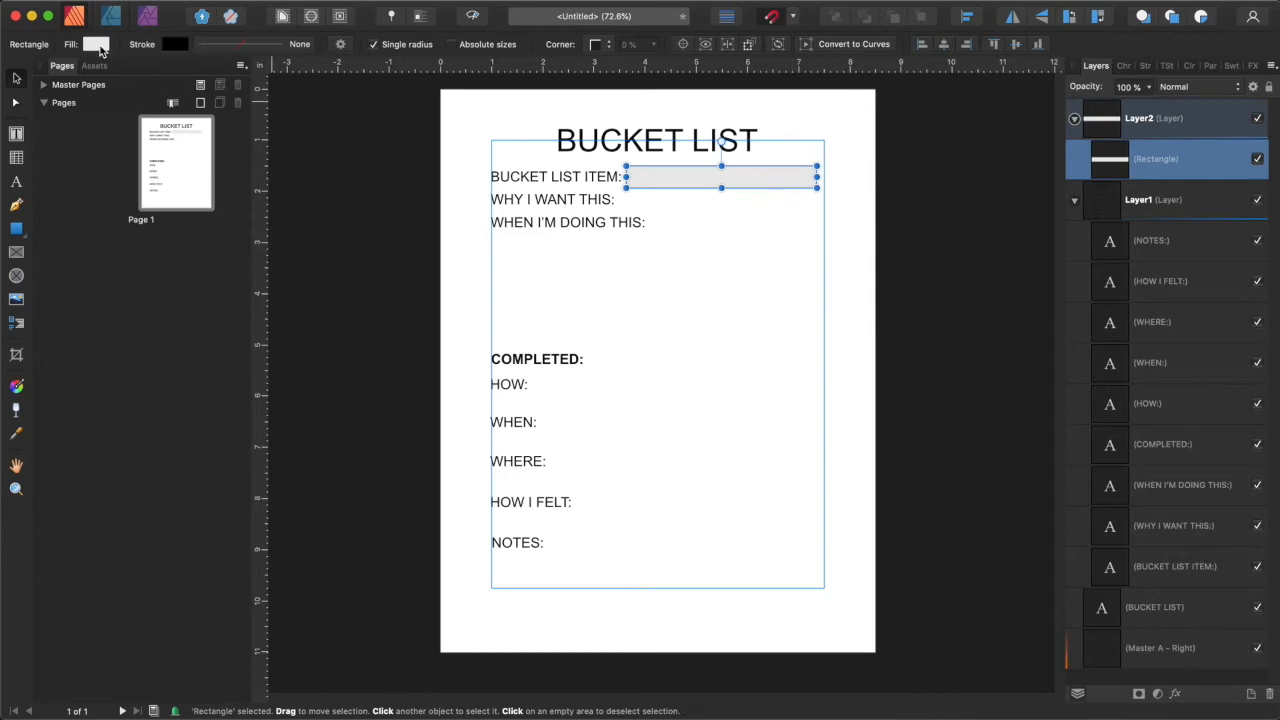
pyautogui.click(96, 44)
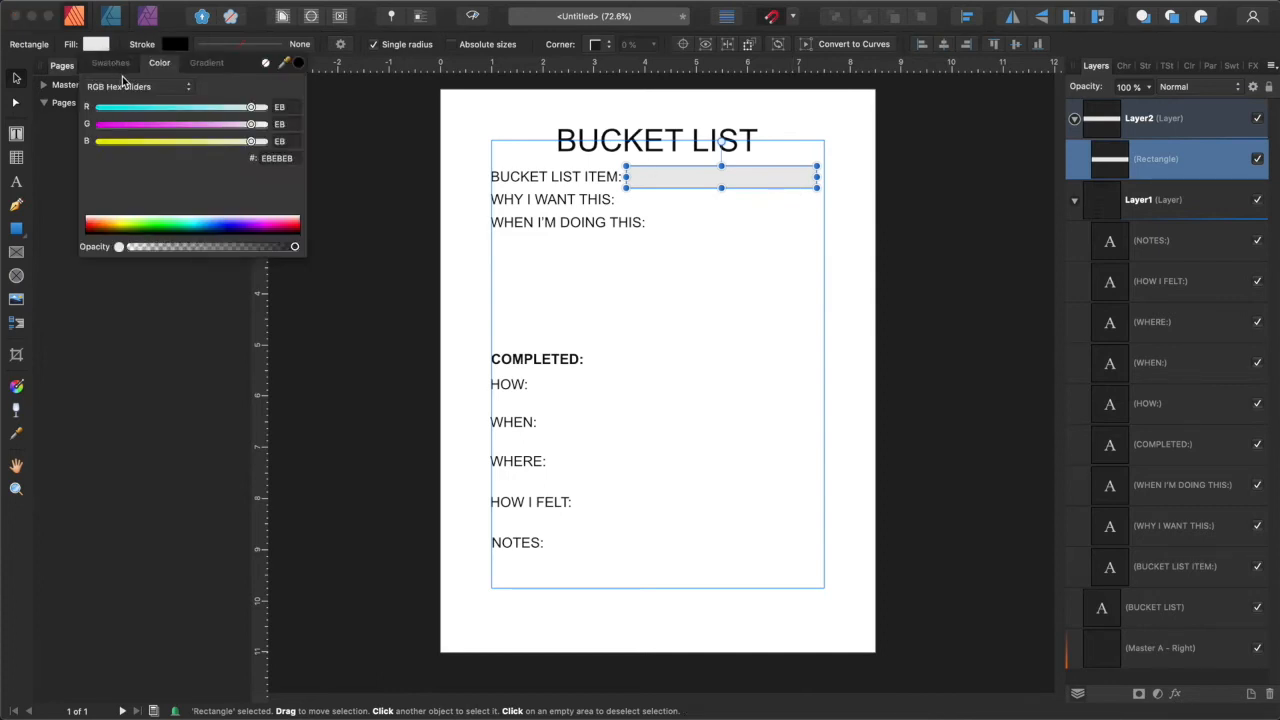
pyautogui.click(111, 63)
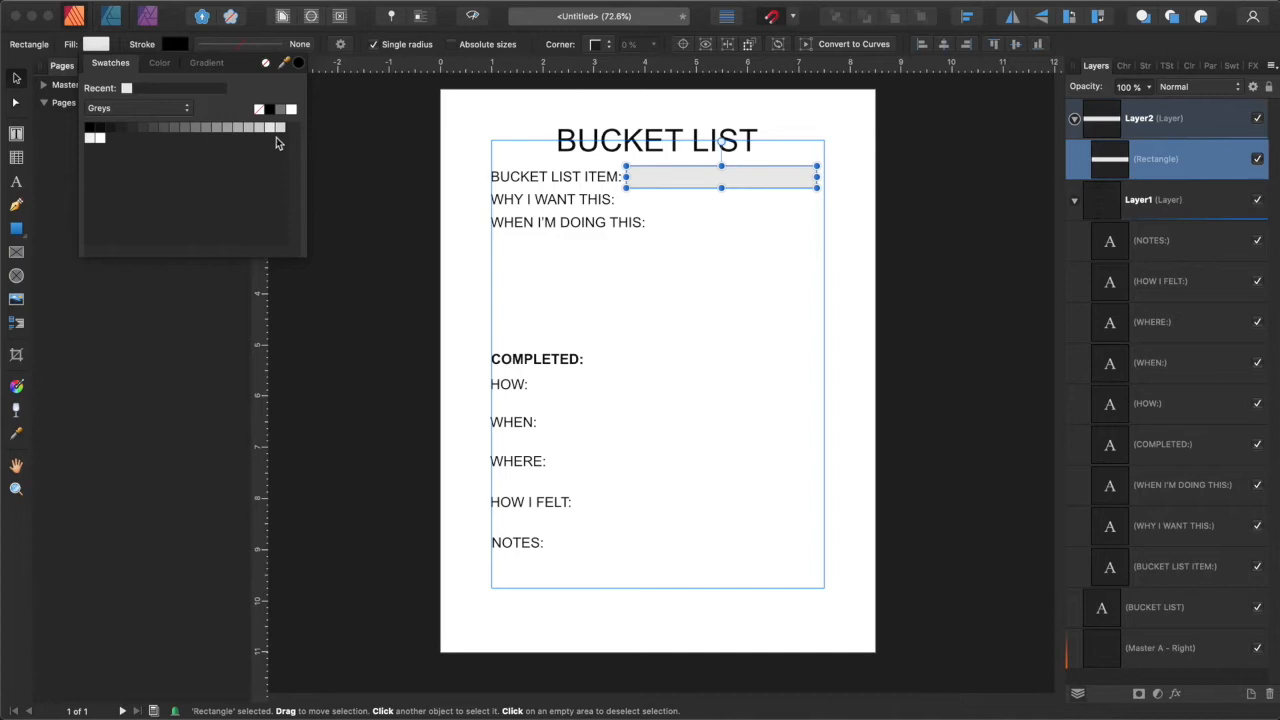
pyautogui.click(88, 141)
pyautogui.click(371, 205)
pyautogui.click(894, 223)
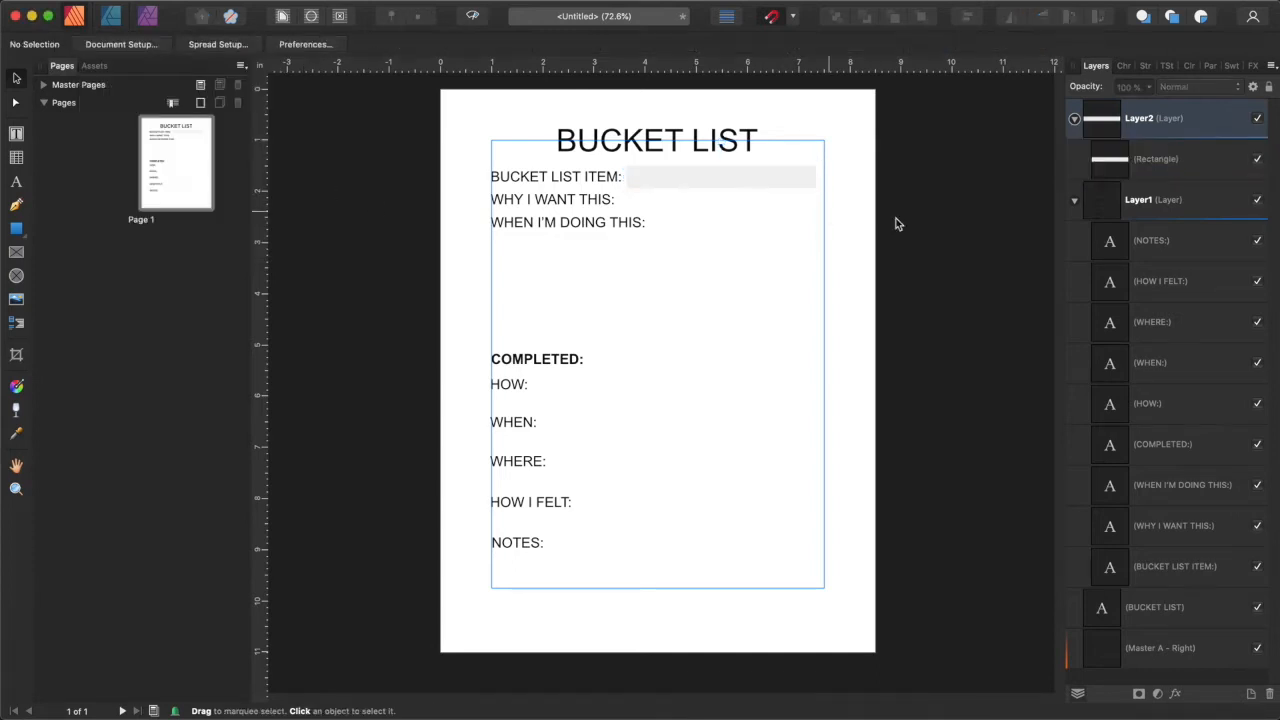
# Duplicate the grey rectangle twice downward and lower "WHY I WANT THIS:" and "WHEN I'M DOING THIS:" to line up with the copies.
pyautogui.click(757, 183)
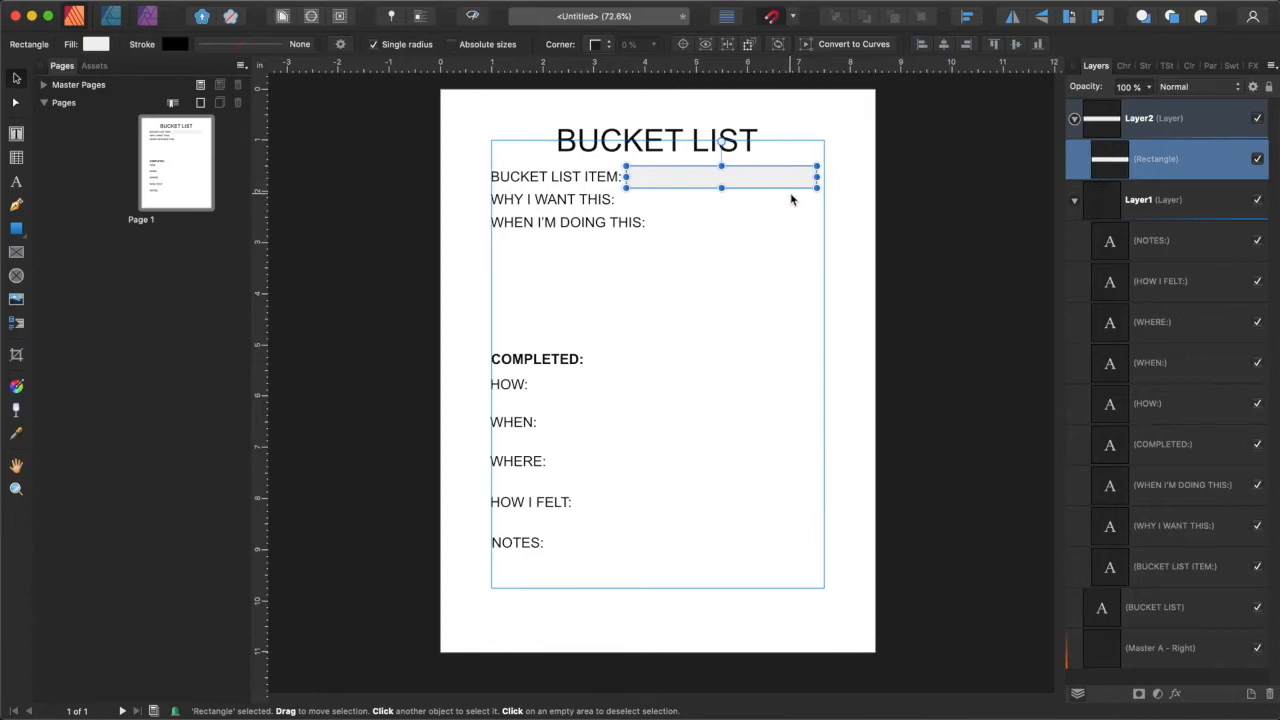
pyautogui.moveTo(777, 179); pyautogui.dragTo(771, 252)
pyautogui.moveTo(554, 226); pyautogui.dragTo(553, 250)
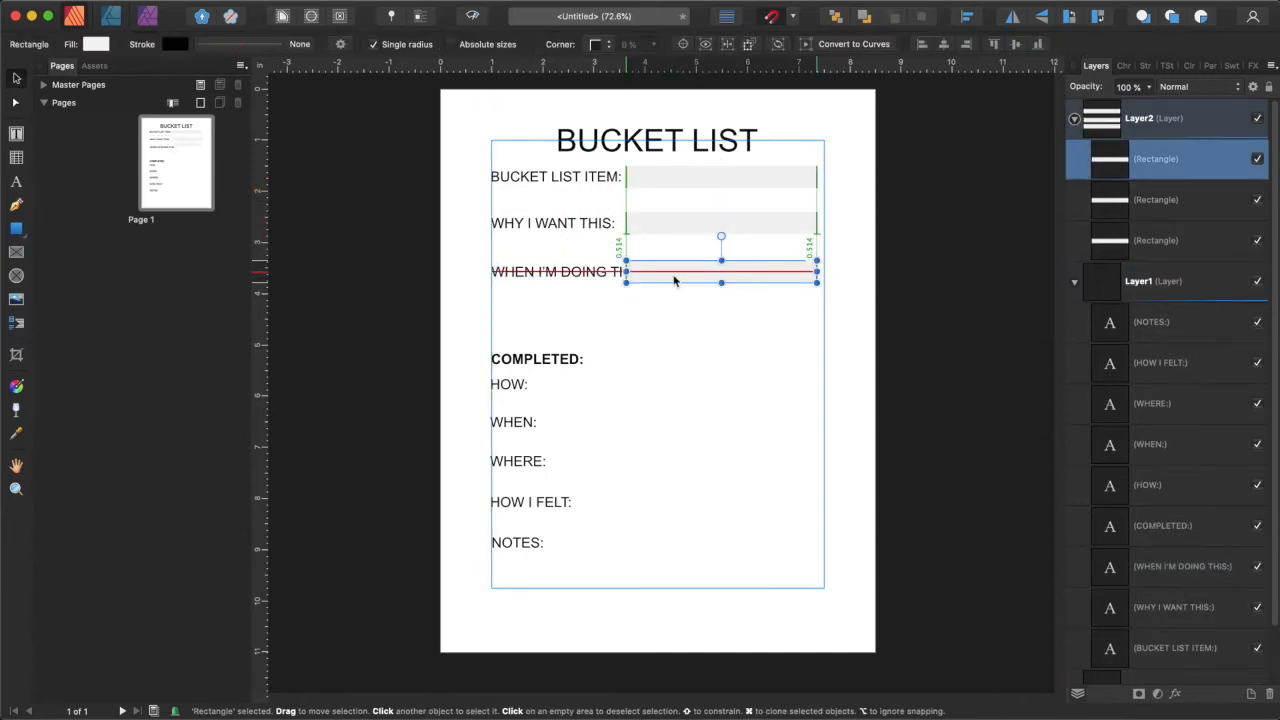
pyautogui.click(525, 291)
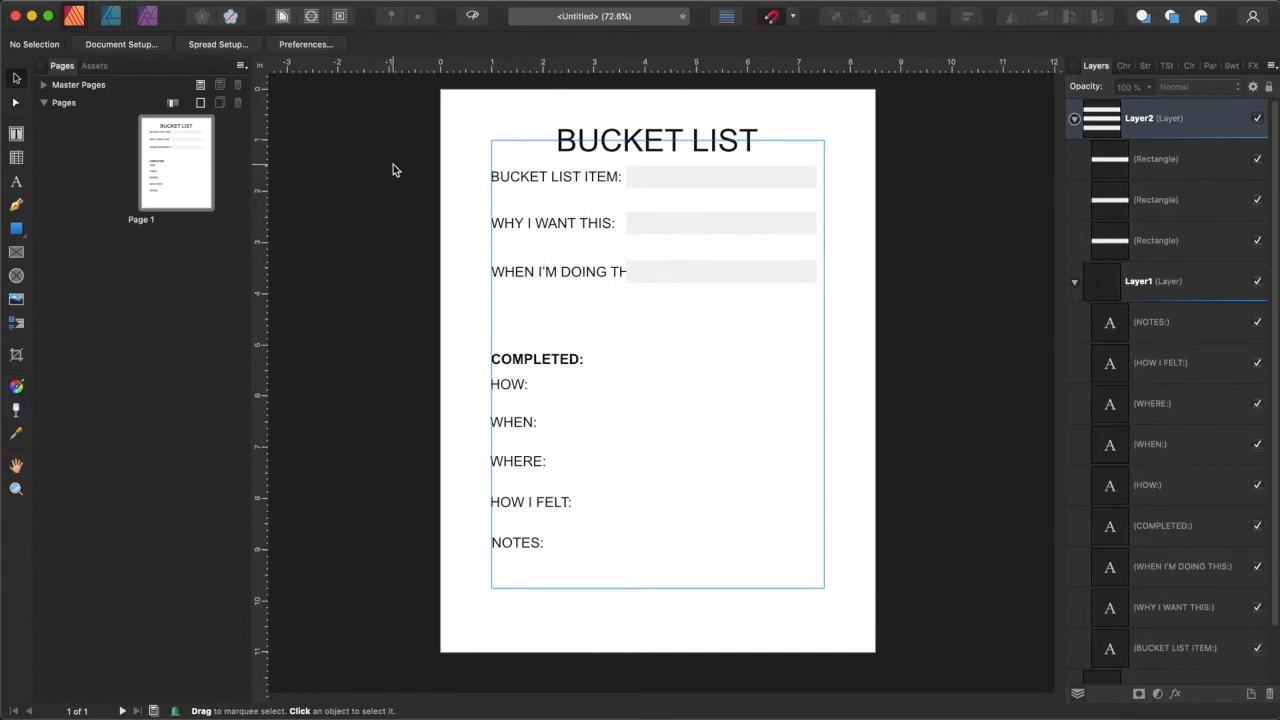
# Set all nine labels below the title to 16 pt in the Avenir font.
pyautogui.moveTo(391, 162); pyautogui.dragTo(657, 610)
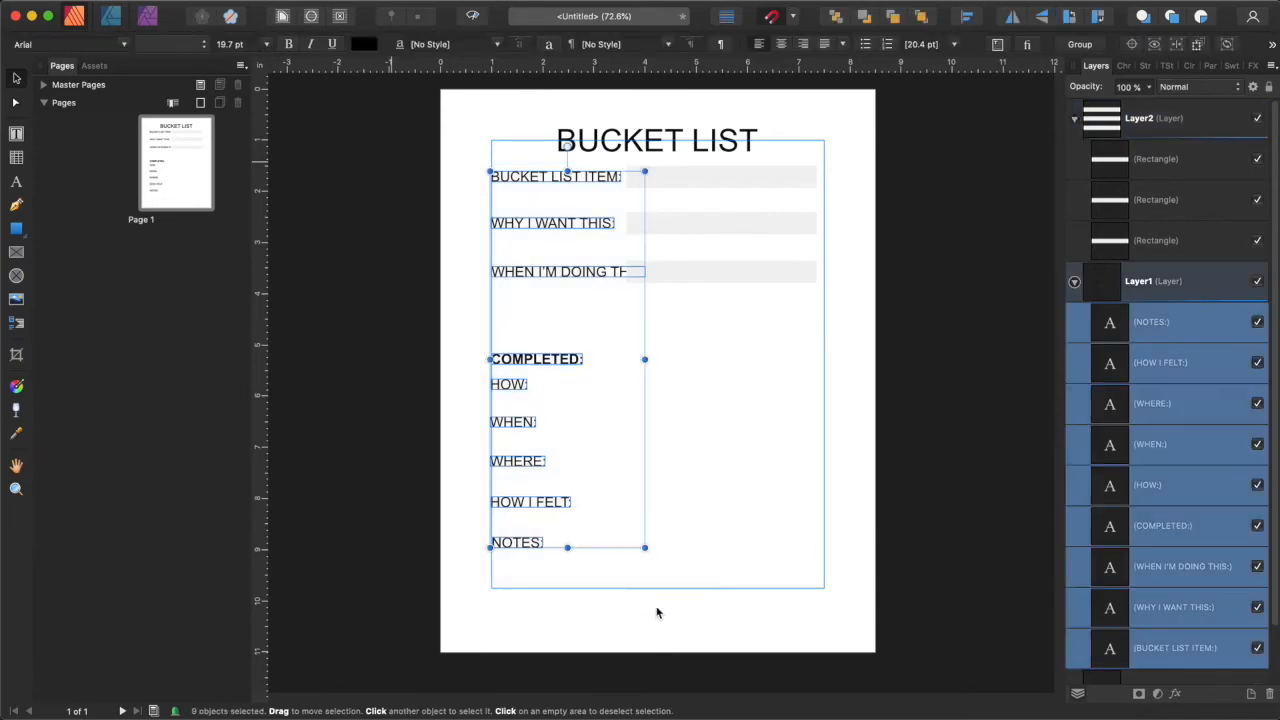
pyautogui.click(266, 44)
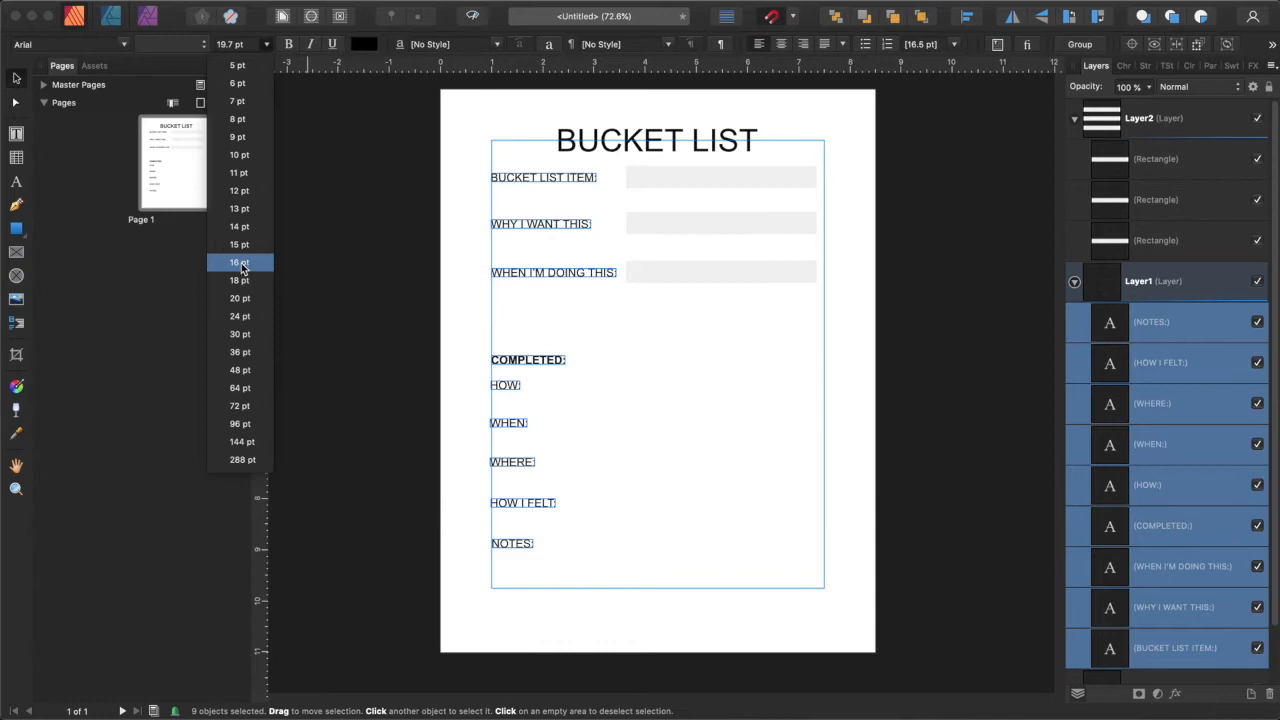
pyautogui.click(242, 264)
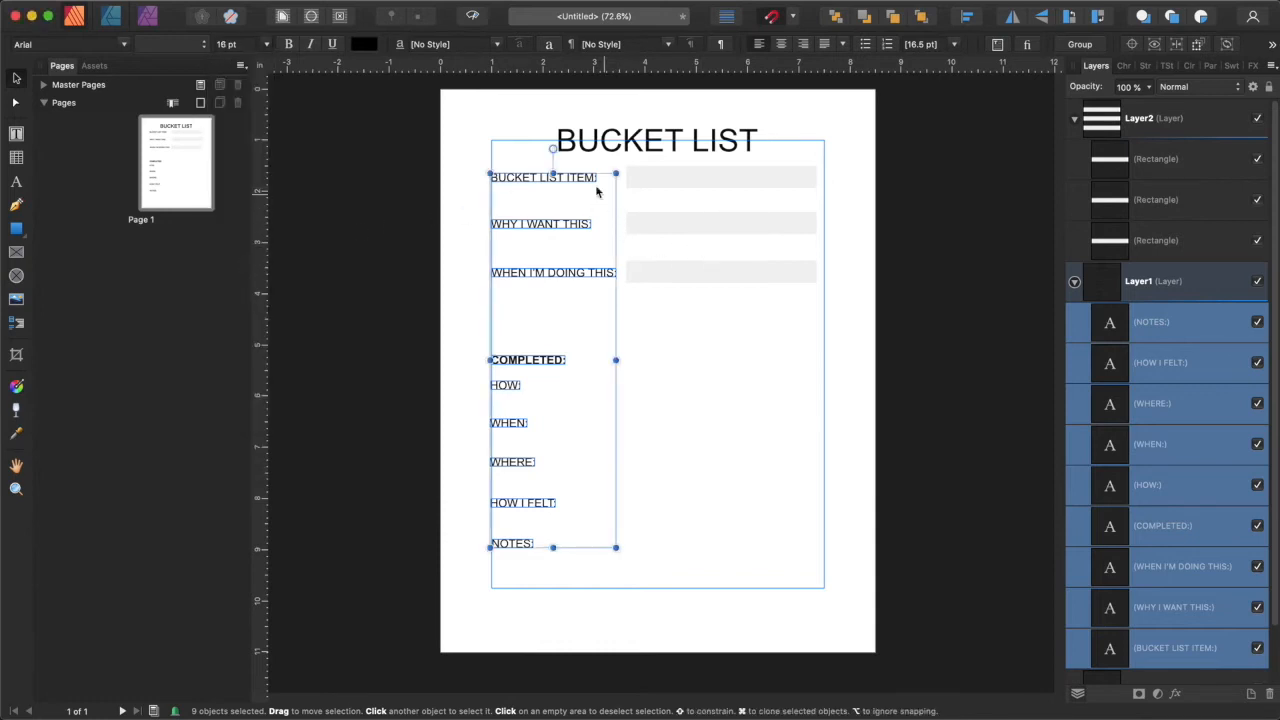
pyautogui.click(125, 45)
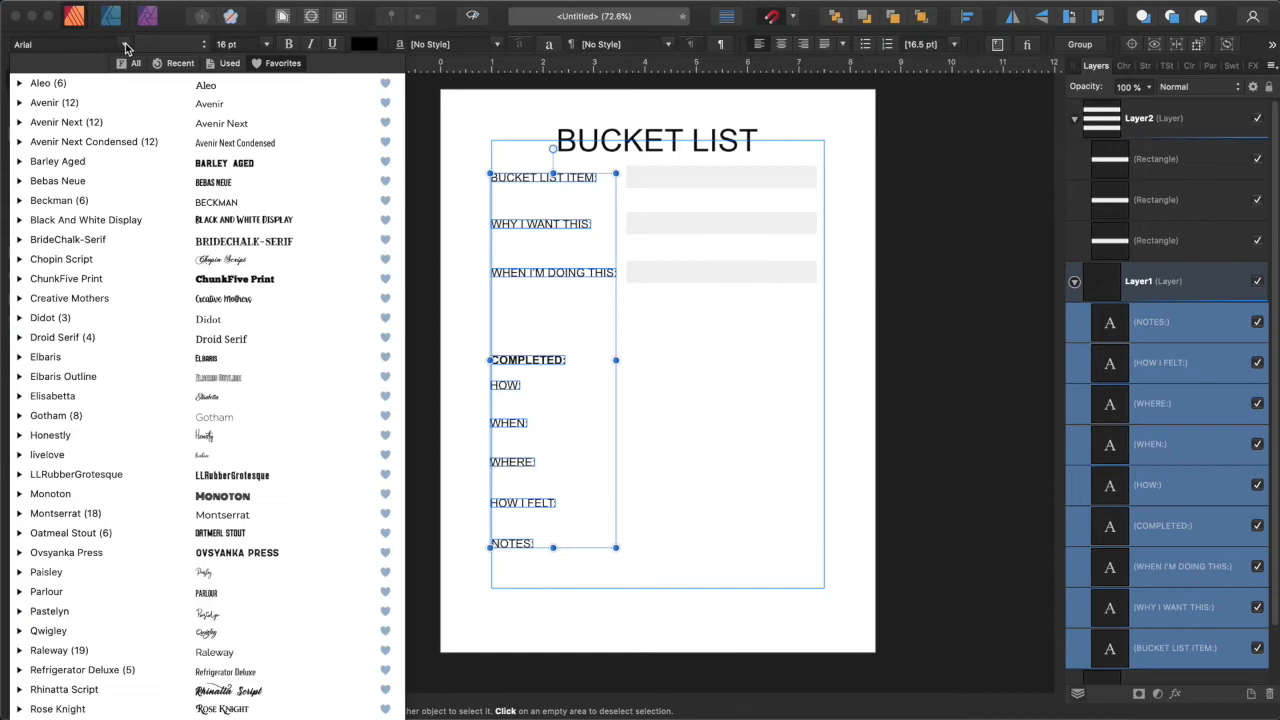
pyautogui.click(94, 110)
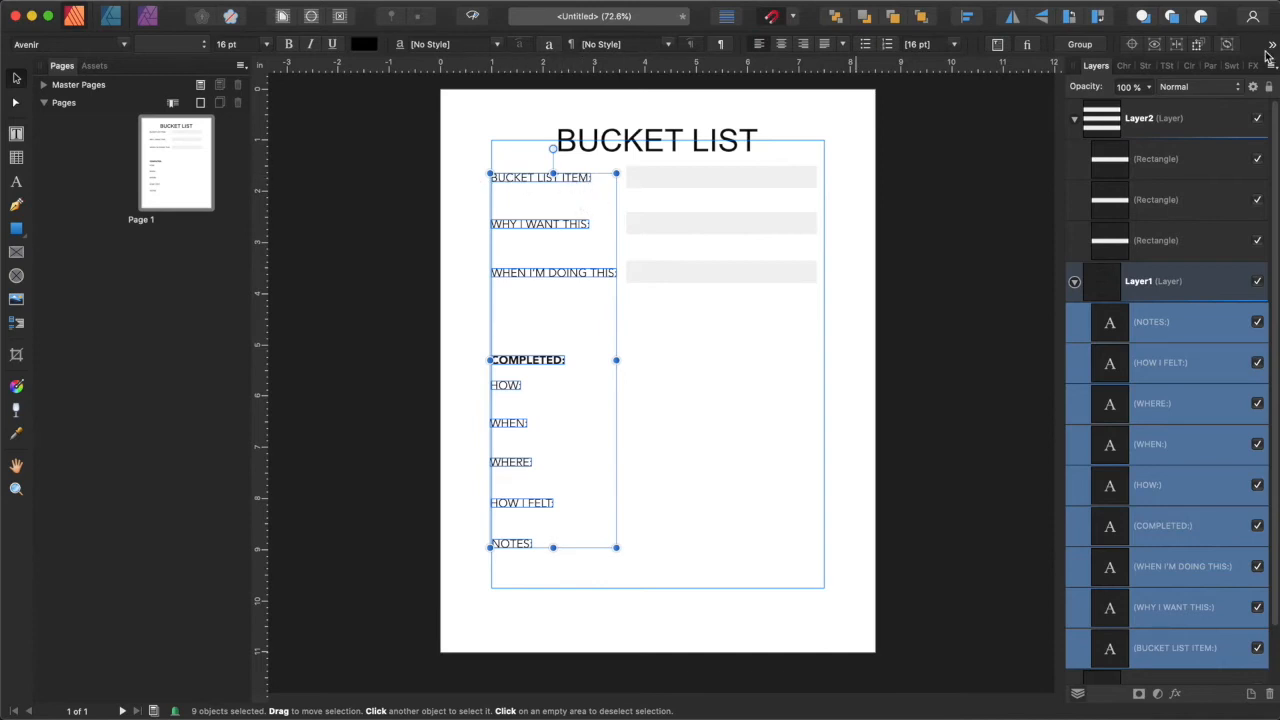
# Set the selected labels' tracking to 30 ‰ and their font size to 14 pt.
pyautogui.click(1125, 68)
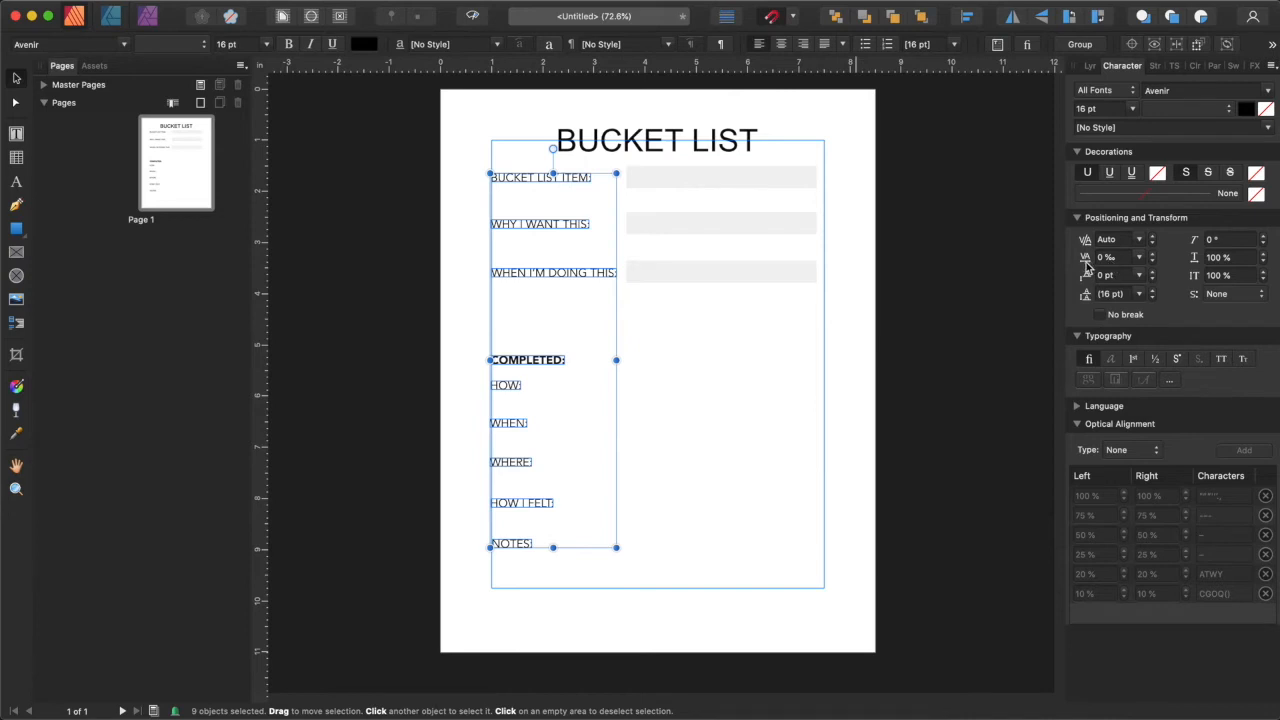
pyautogui.moveTo(1084, 265); pyautogui.dragTo(1090, 262)
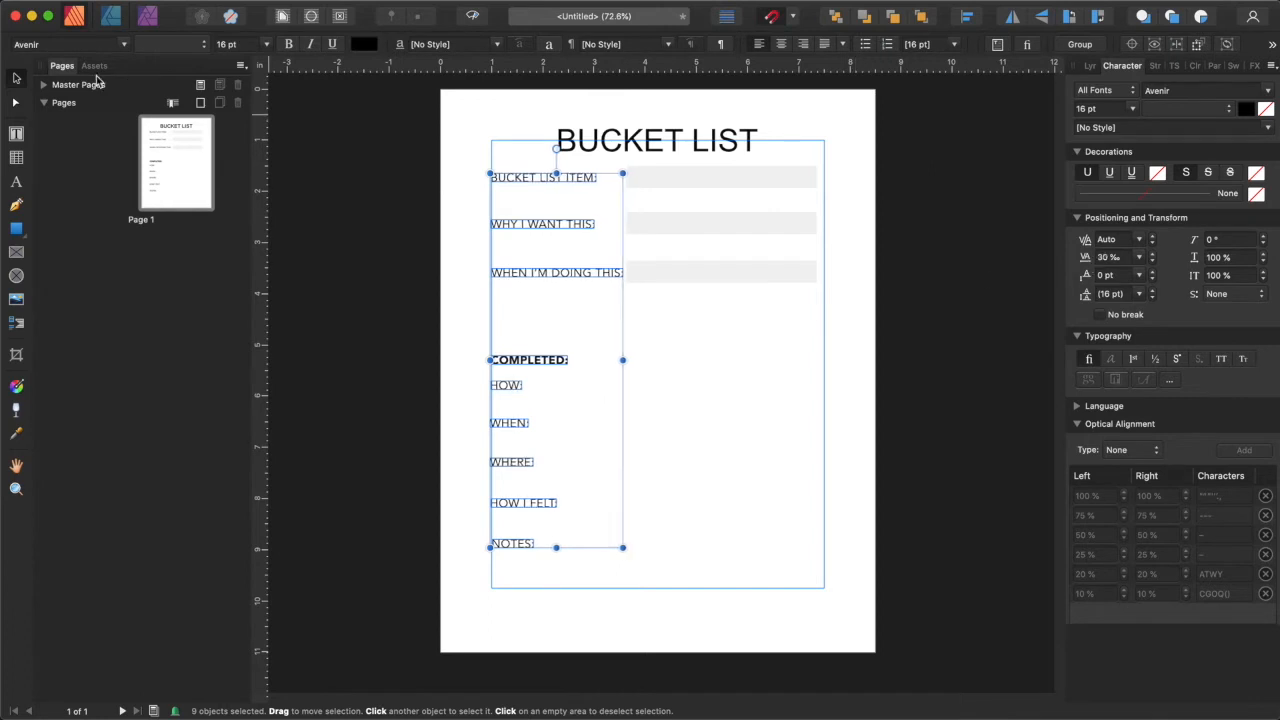
pyautogui.click(266, 46)
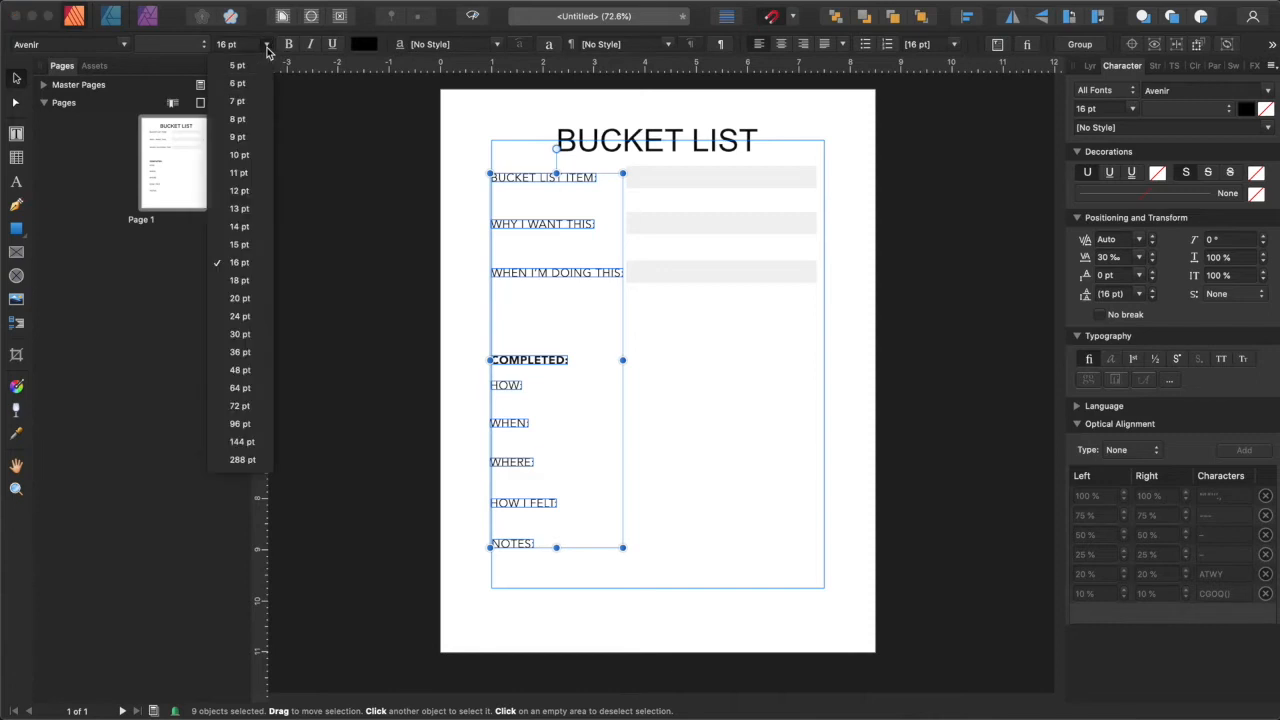
pyautogui.click(252, 231)
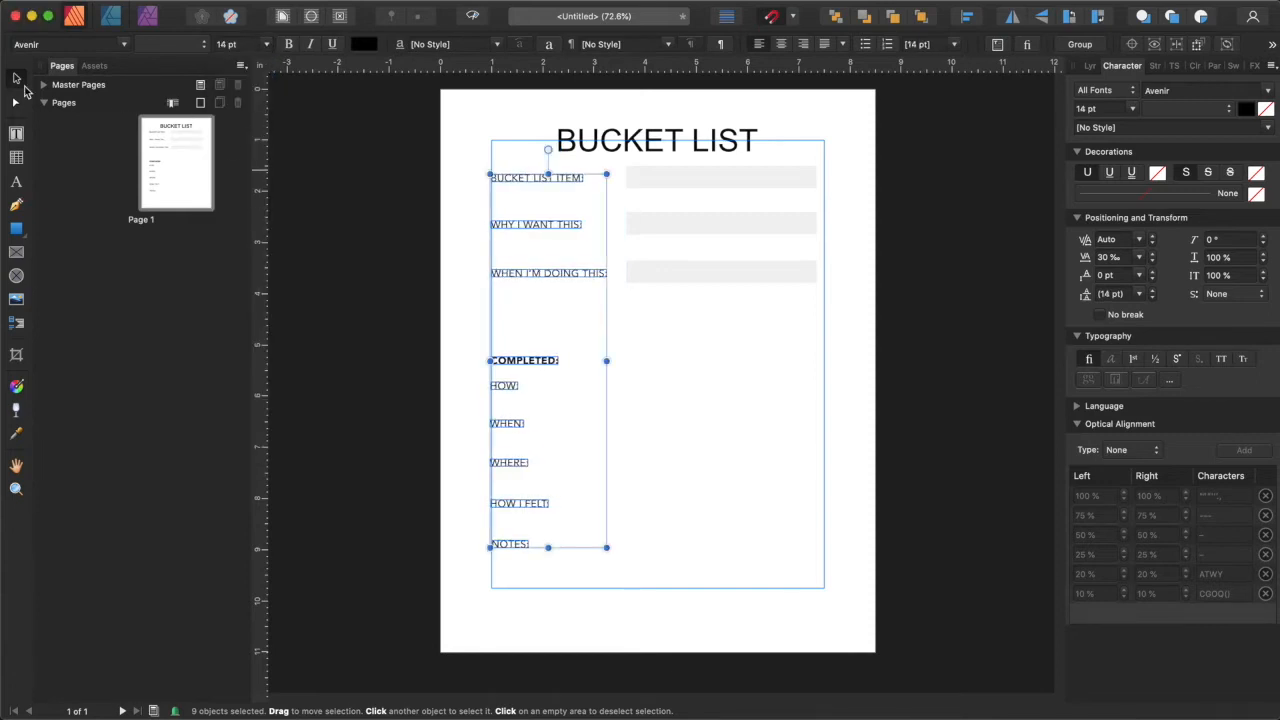
# Move the top grey rectangle left so it starts just after the "BUCKET LIST ITEM:" label.
pyautogui.click(369, 264)
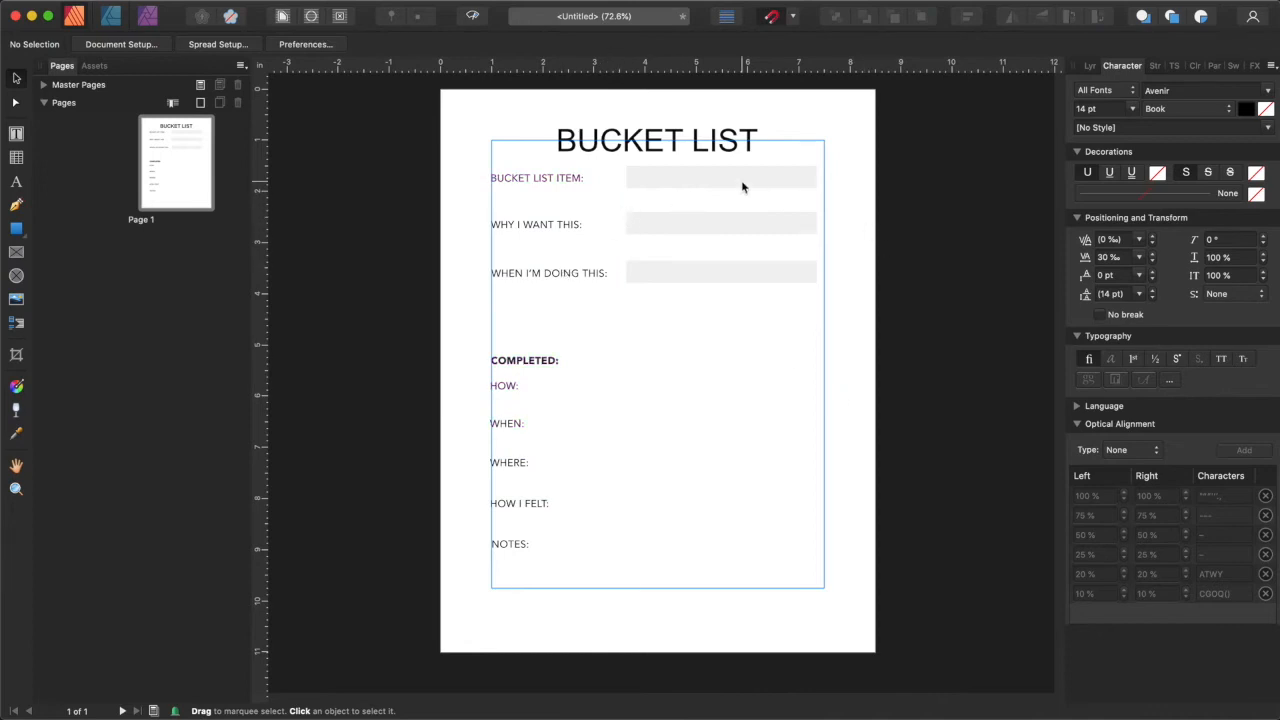
pyautogui.moveTo(740, 185); pyautogui.dragTo(704, 188)
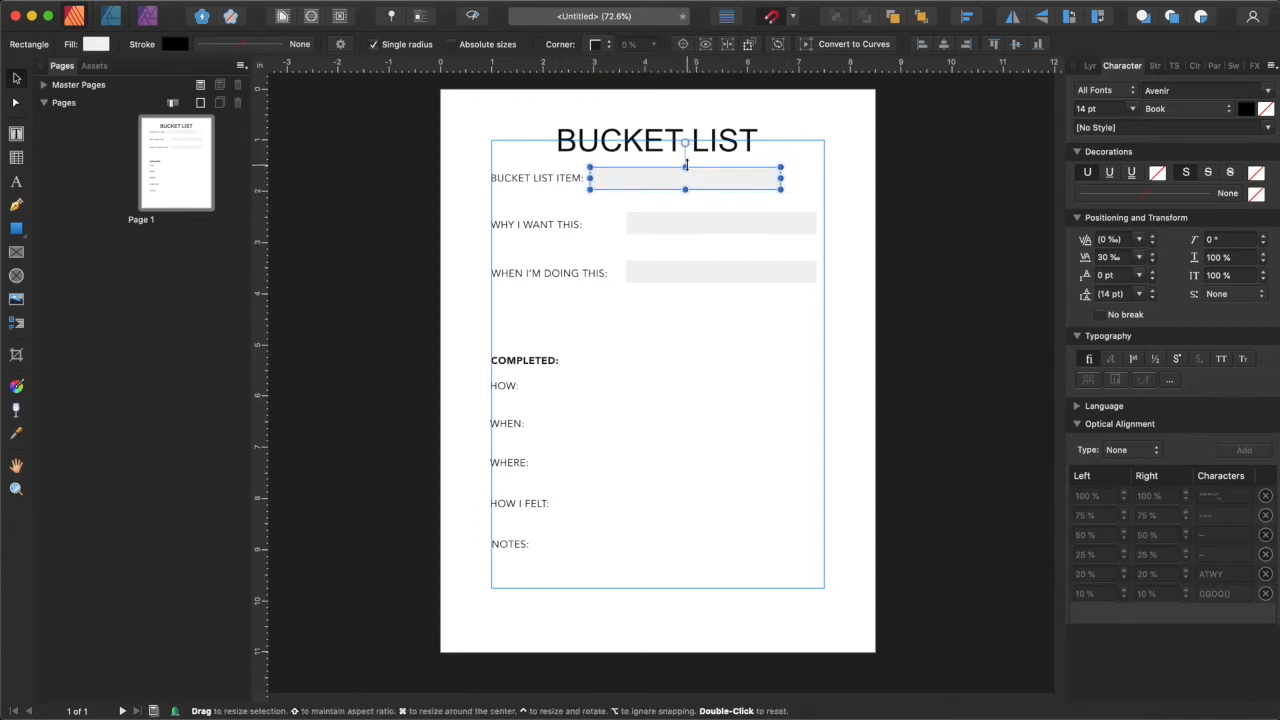
pyautogui.moveTo(685, 165); pyautogui.dragTo(723, 174)
pyautogui.click(703, 180)
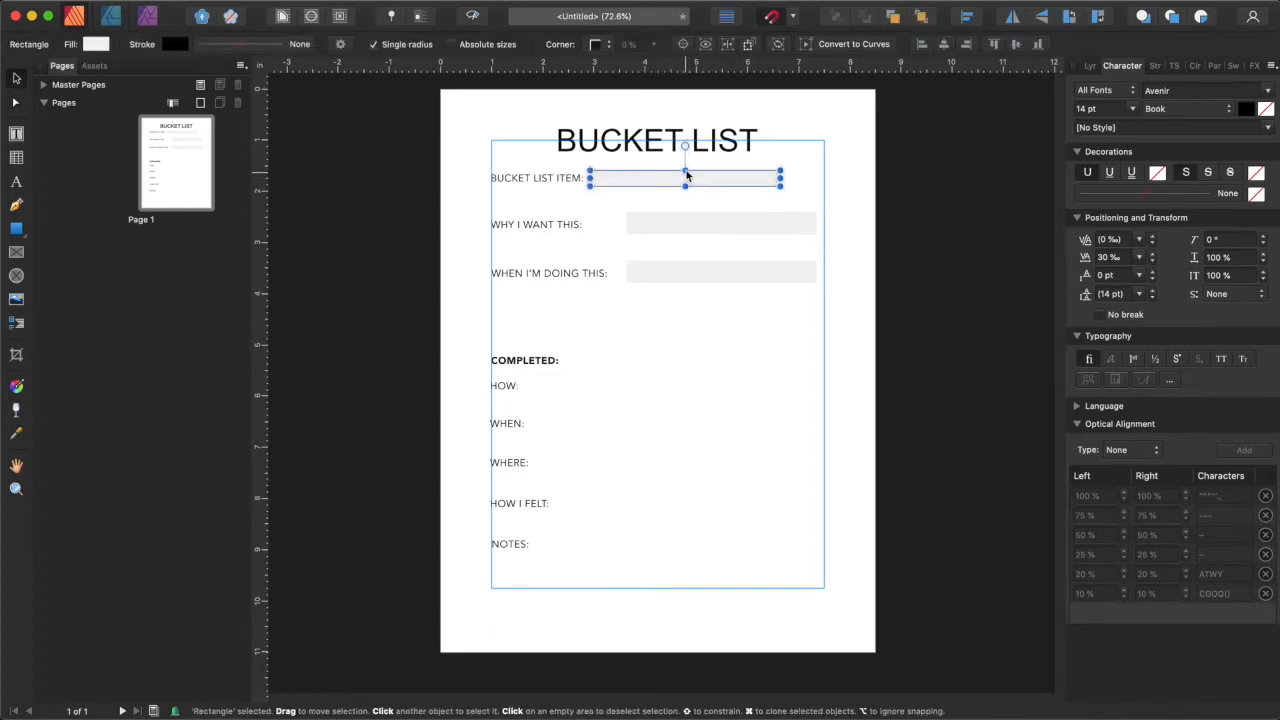
pyautogui.press('super+z')
pyautogui.press('super+z')
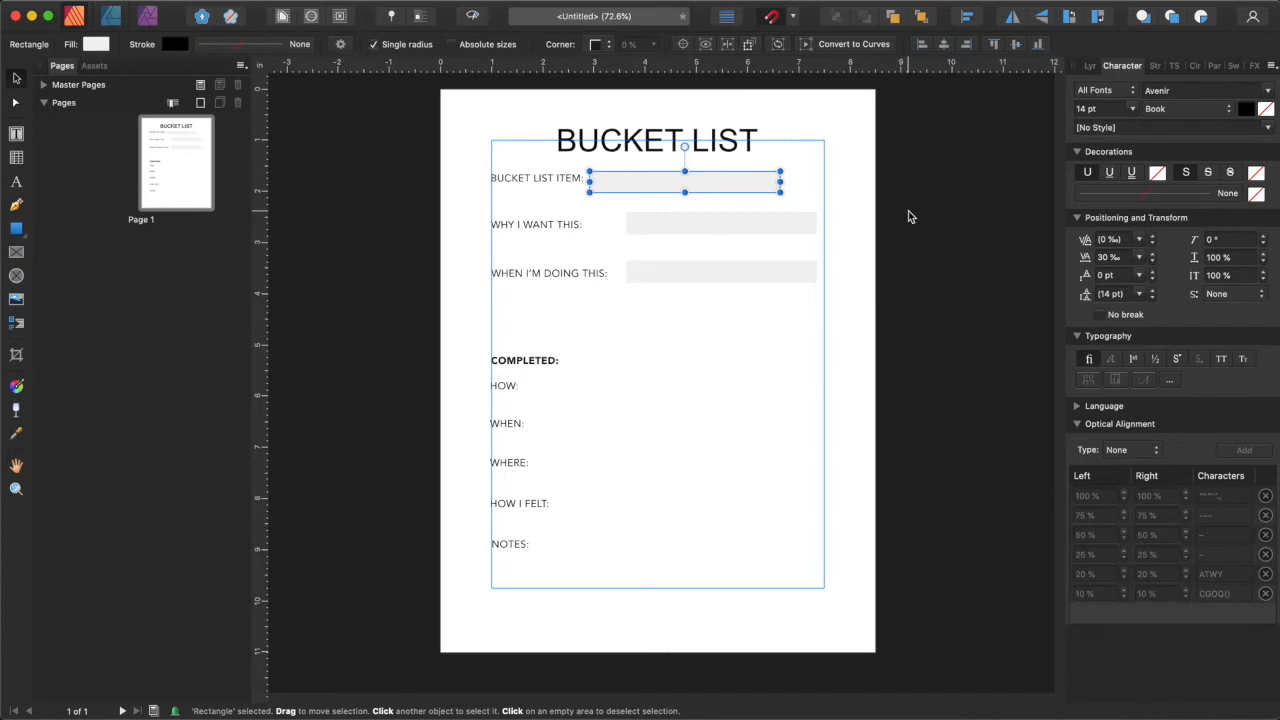
# Center the top grey rectangle vertically on the "BUCKET LIST ITEM:" label and stretch it to the right margin.
pyautogui.scroll(5, 908, 217)
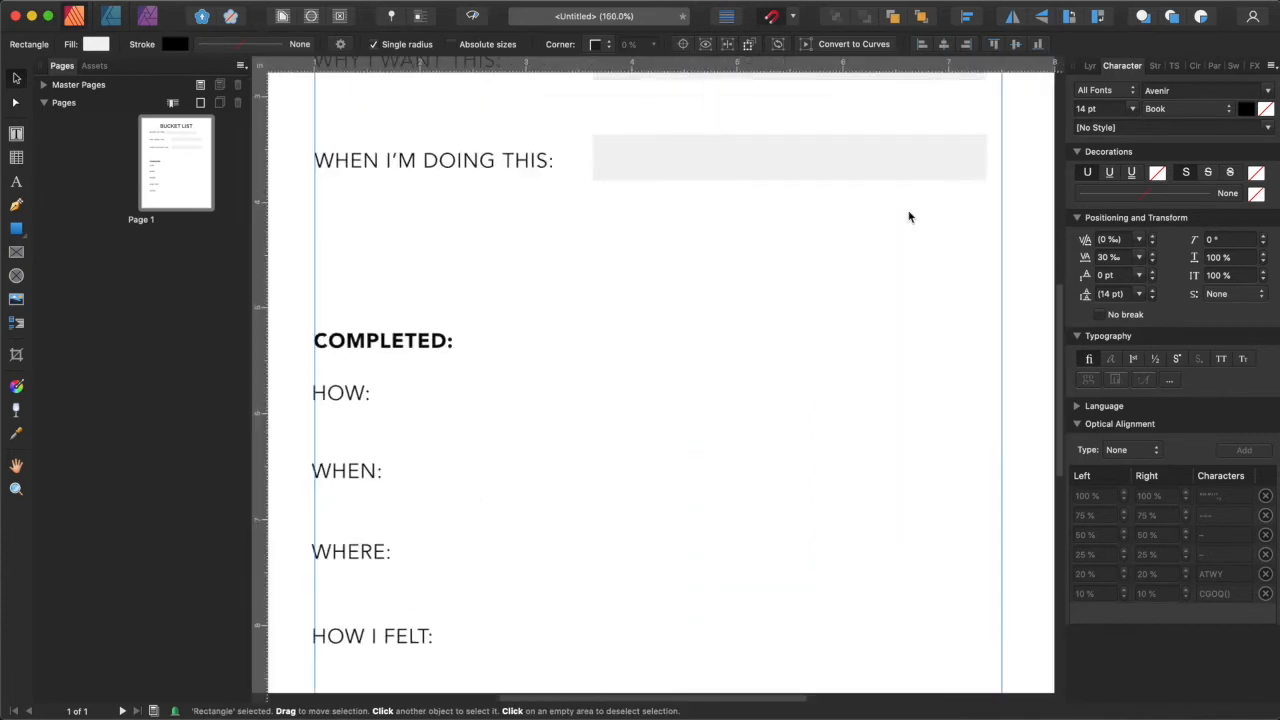
pyautogui.scroll(5, 908, 217)
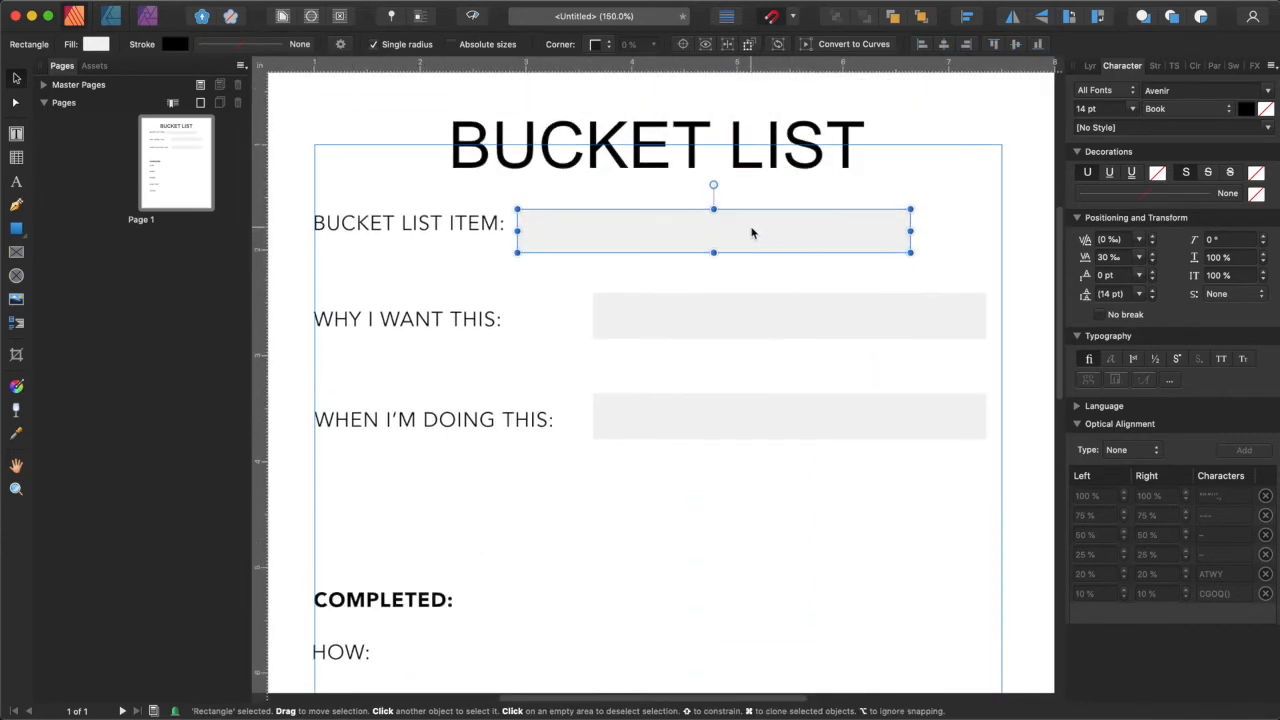
pyautogui.moveTo(748, 226); pyautogui.dragTo(746, 218)
pyautogui.moveTo(910, 223); pyautogui.dragTo(1001, 222)
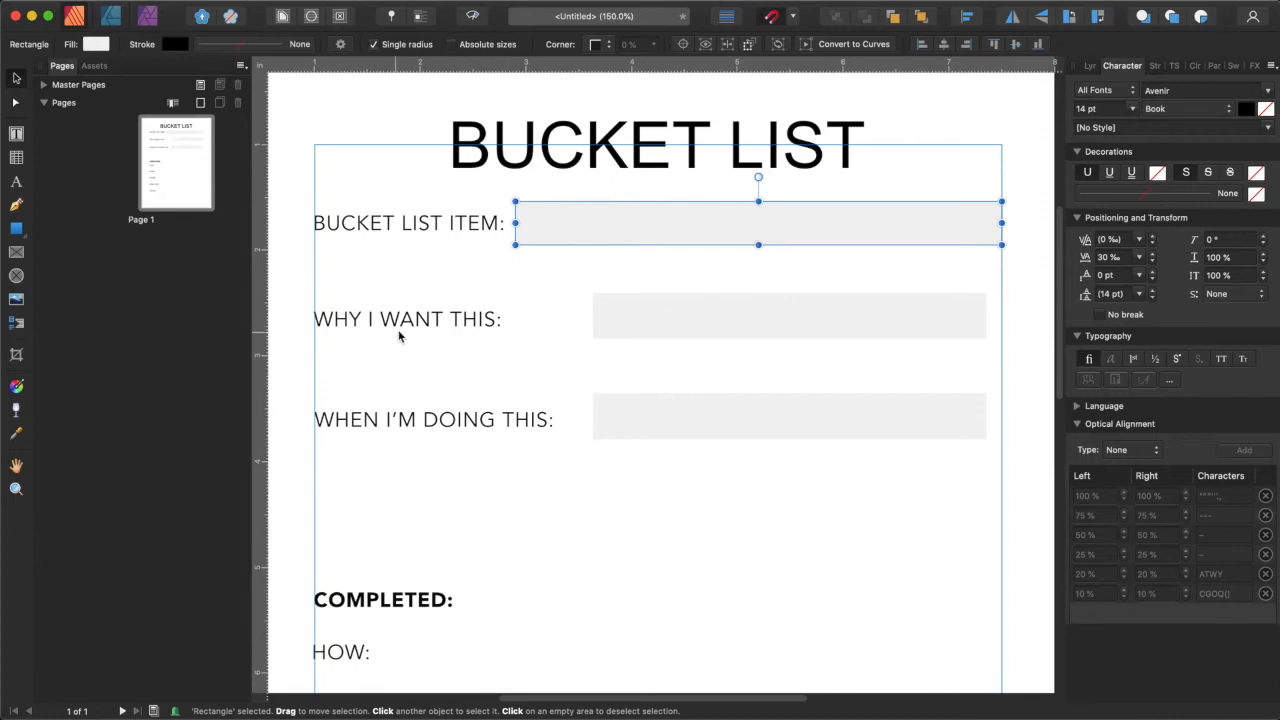
# Move "WHY I WANT THIS:" and "WHEN I'M DOING THIS:" further down and delete the second grey rectangle.
pyautogui.moveTo(443, 332); pyautogui.dragTo(447, 483)
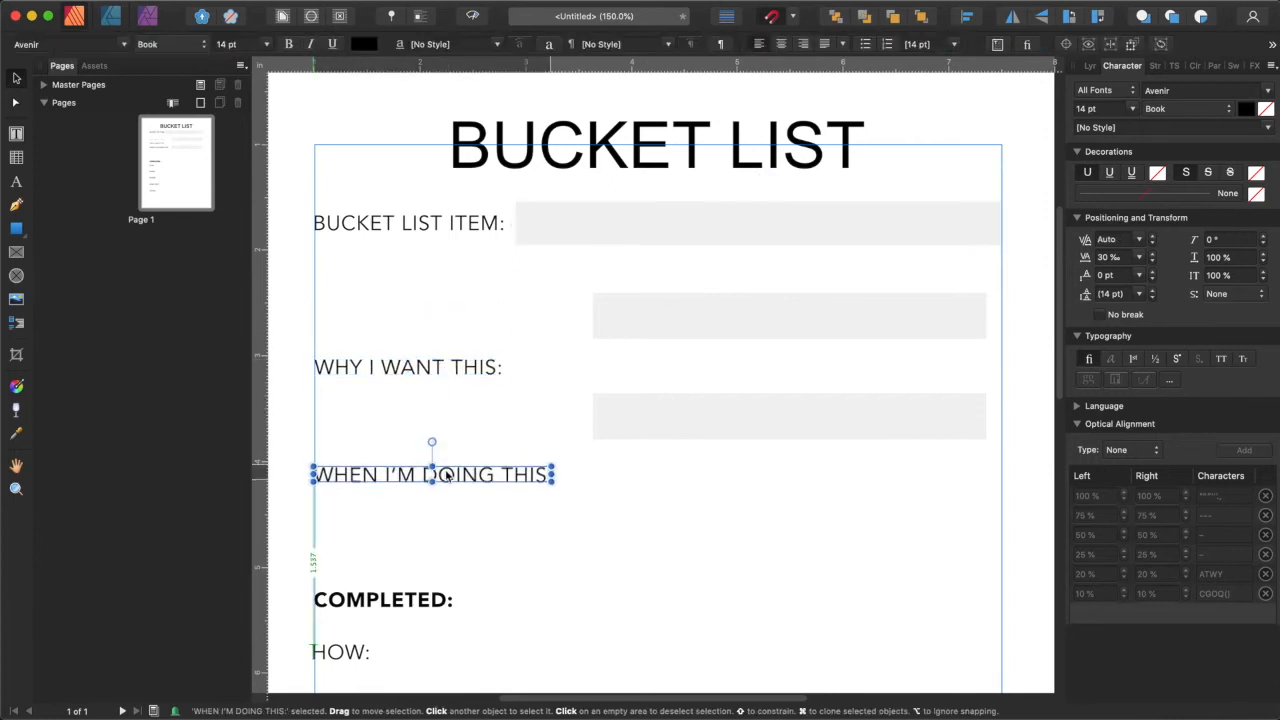
pyautogui.moveTo(716, 315); pyautogui.dragTo(434, 286)
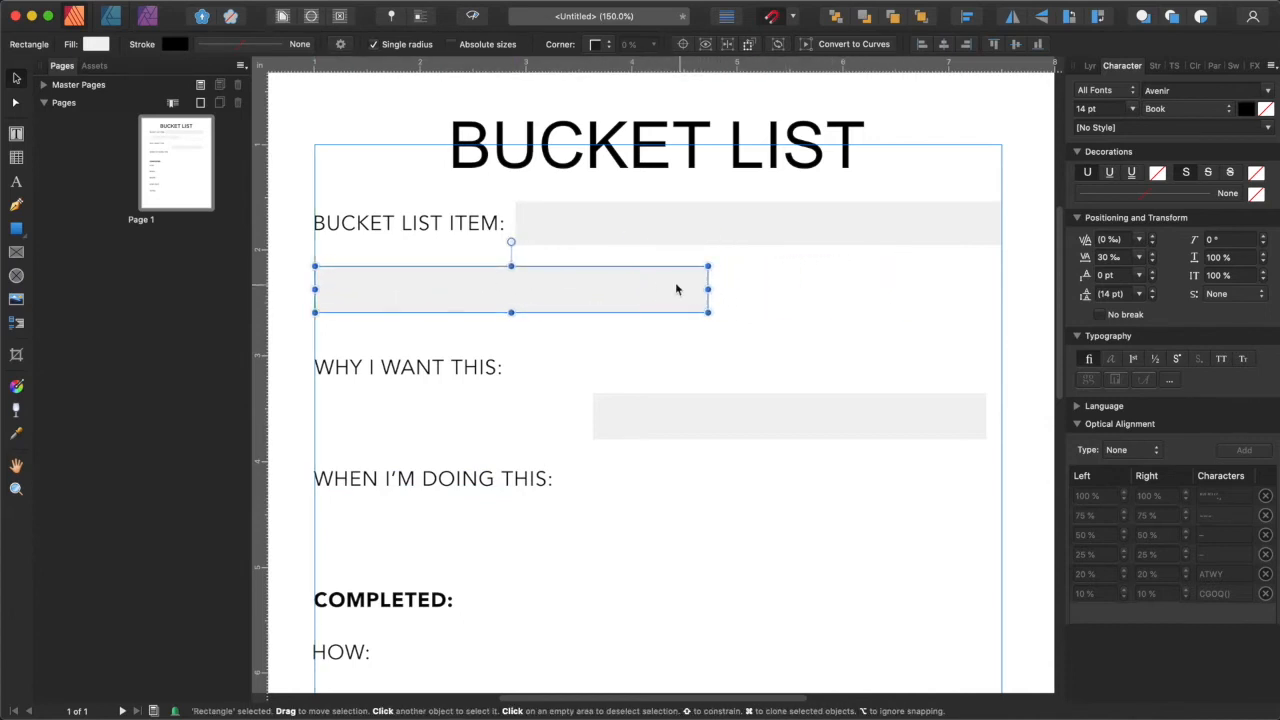
pyautogui.press('Delete')
# Duplicate the top grey rectangle onto a second line below it and stretch the copy from the left margin to the right margin.
pyautogui.click(680, 229)
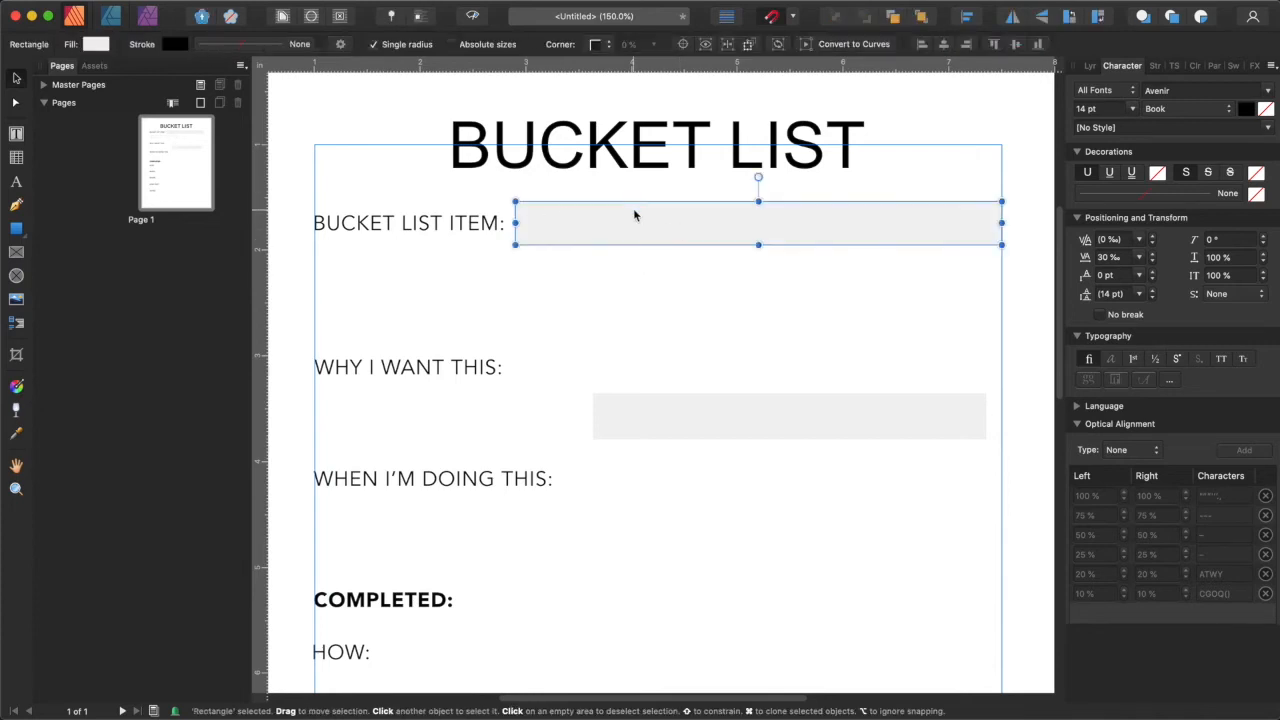
pyautogui.moveTo(638, 211)
pyautogui.mouseDown()
pyautogui.moveTo(560, 260)
pyautogui.moveTo(451, 275)
pyautogui.mouseUp()
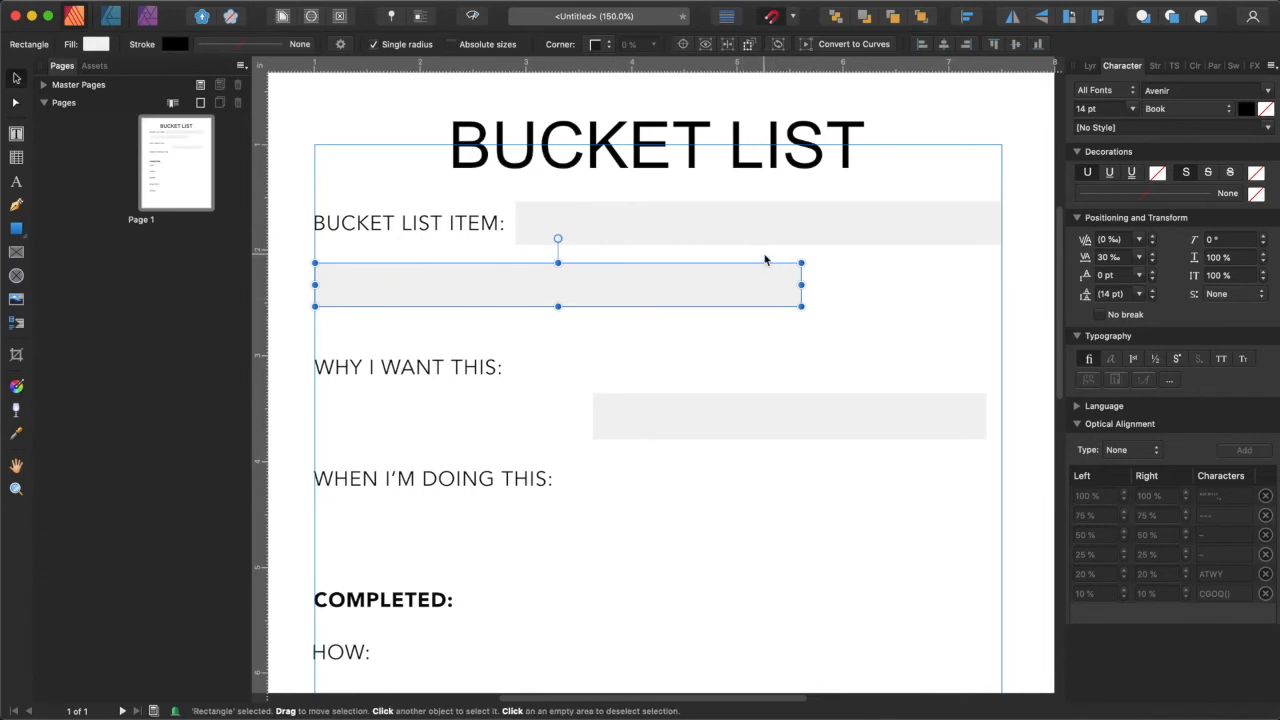
pyautogui.moveTo(801, 285); pyautogui.dragTo(1000, 285)
pyautogui.click(775, 356)
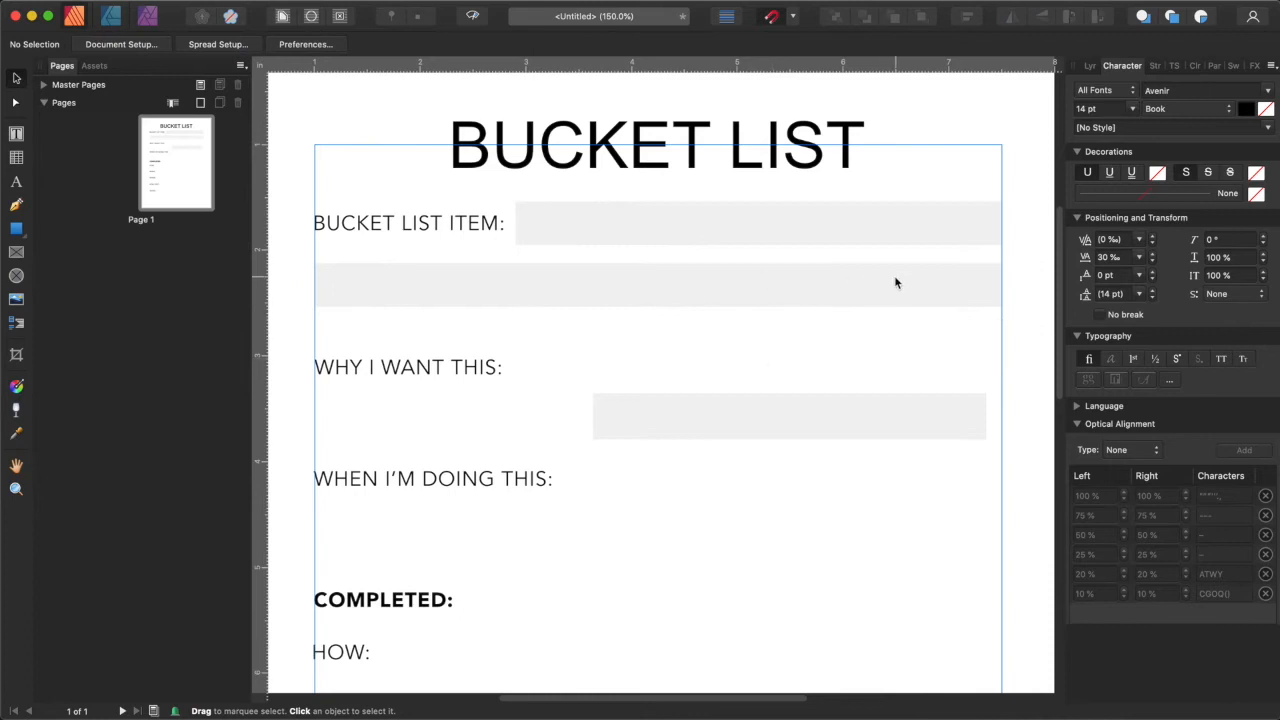
# Move the "WHY I WANT THIS:" label up closer to the full-width grey rectangle.
pyautogui.scroll(-1, 842, 273)
pyautogui.moveTo(420, 368); pyautogui.dragTo(418, 342)
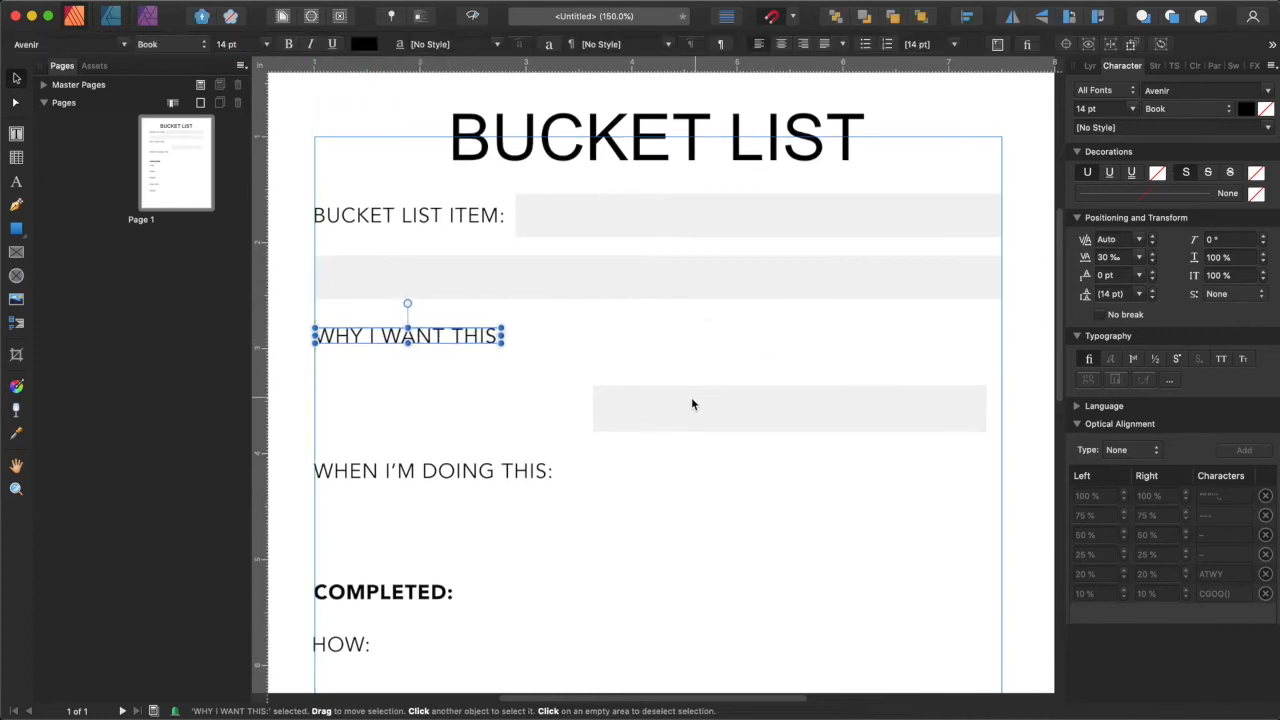
# Delete the leftover grey rectangle and duplicate the full-width box beside "WHY I WANT THIS:", narrowing the copy to start just after the label.
pyautogui.click(677, 429)
pyautogui.press('Delete')
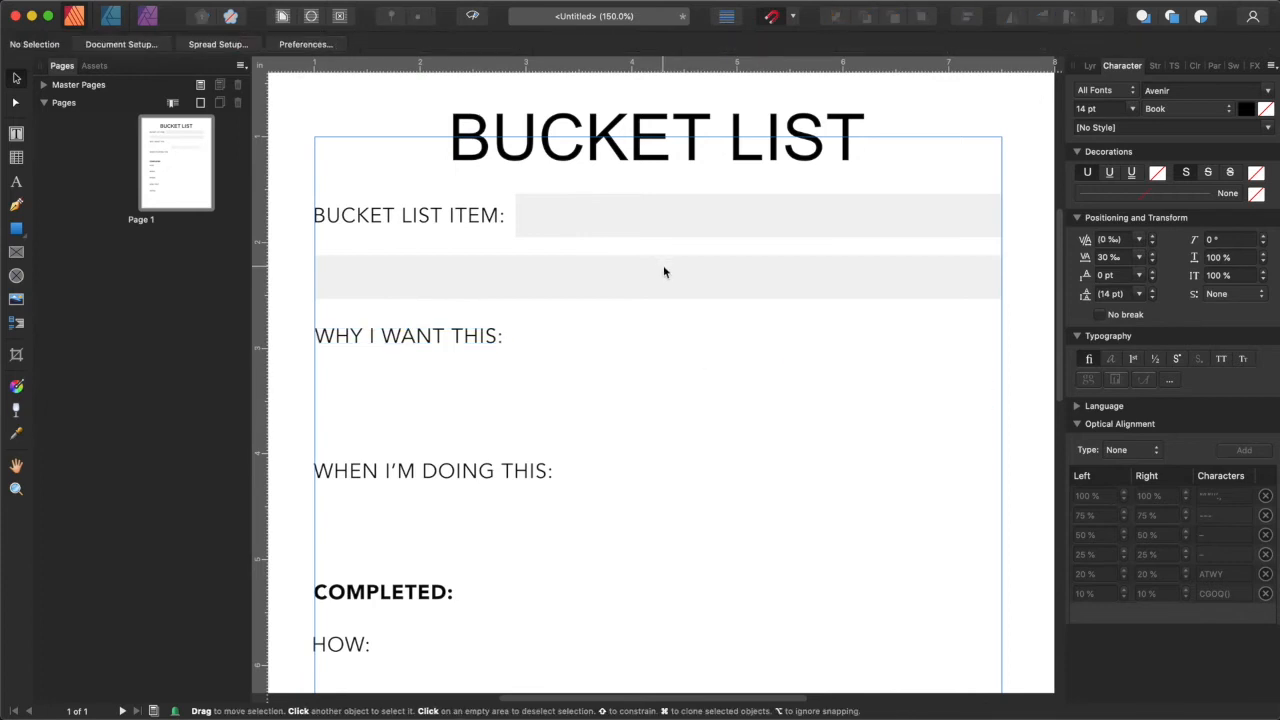
pyautogui.click(663, 268)
pyautogui.moveTo(660, 272); pyautogui.dragTo(647, 337)
pyautogui.moveTo(315, 335); pyautogui.dragTo(515, 337)
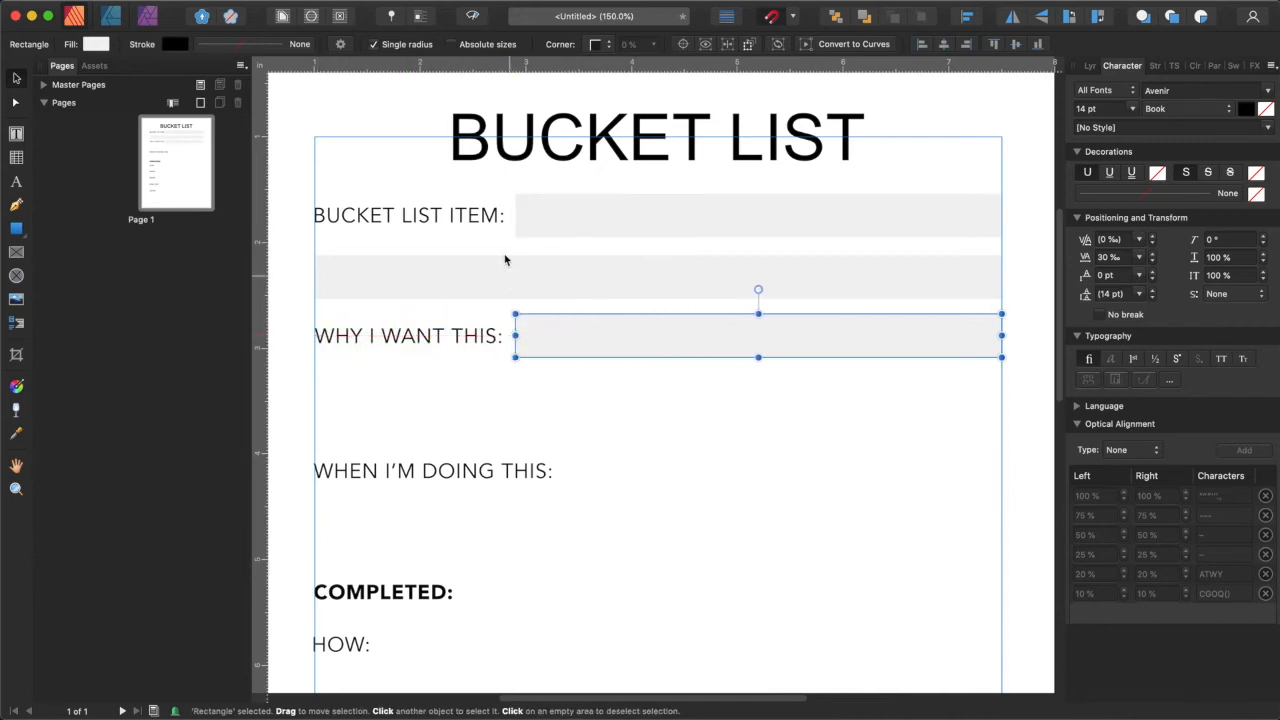
# Duplicate the full-width grey box onto a second line below "WHY I WANT THIS:".
pyautogui.click(598, 292)
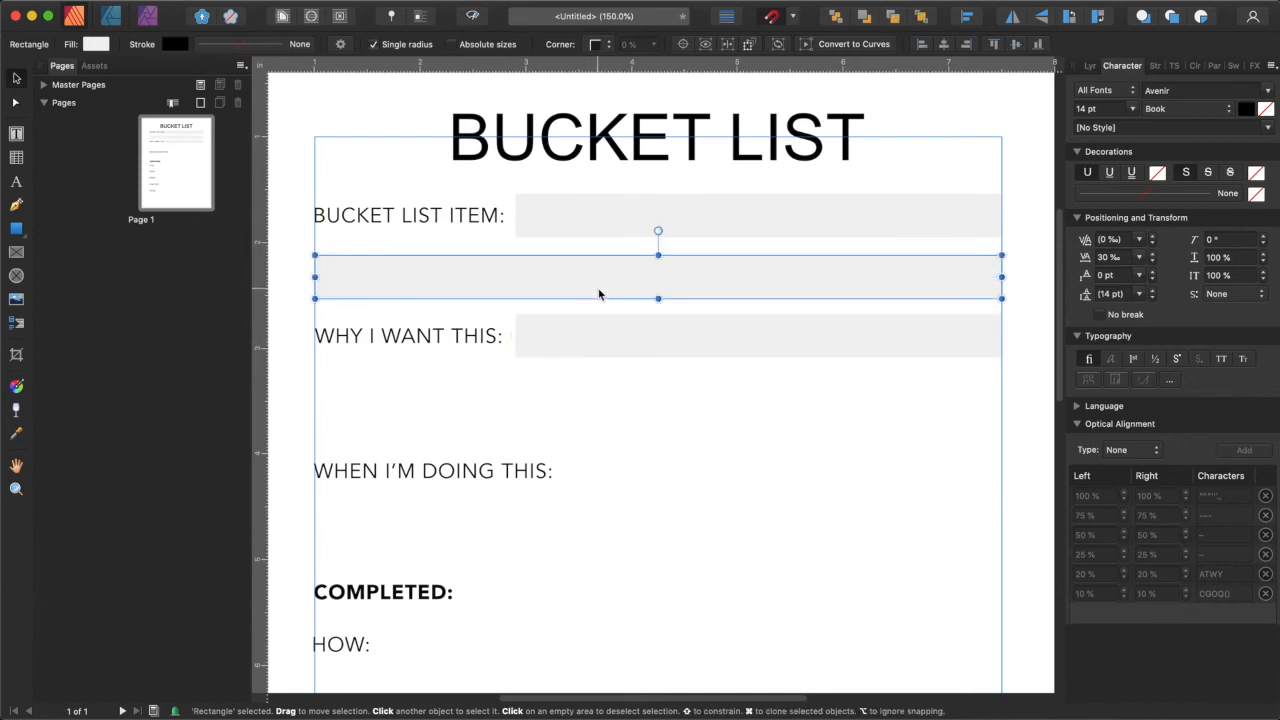
pyautogui.moveTo(598, 292); pyautogui.dragTo(600, 408)
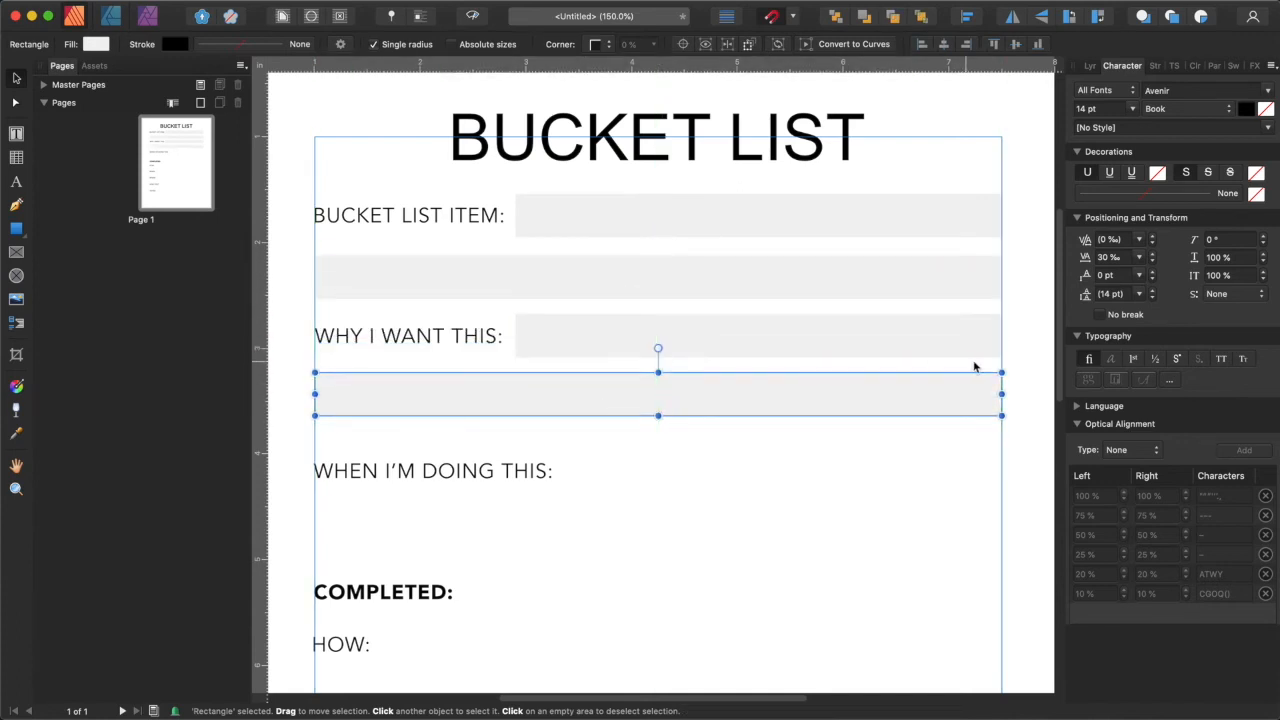
pyautogui.click(1020, 368)
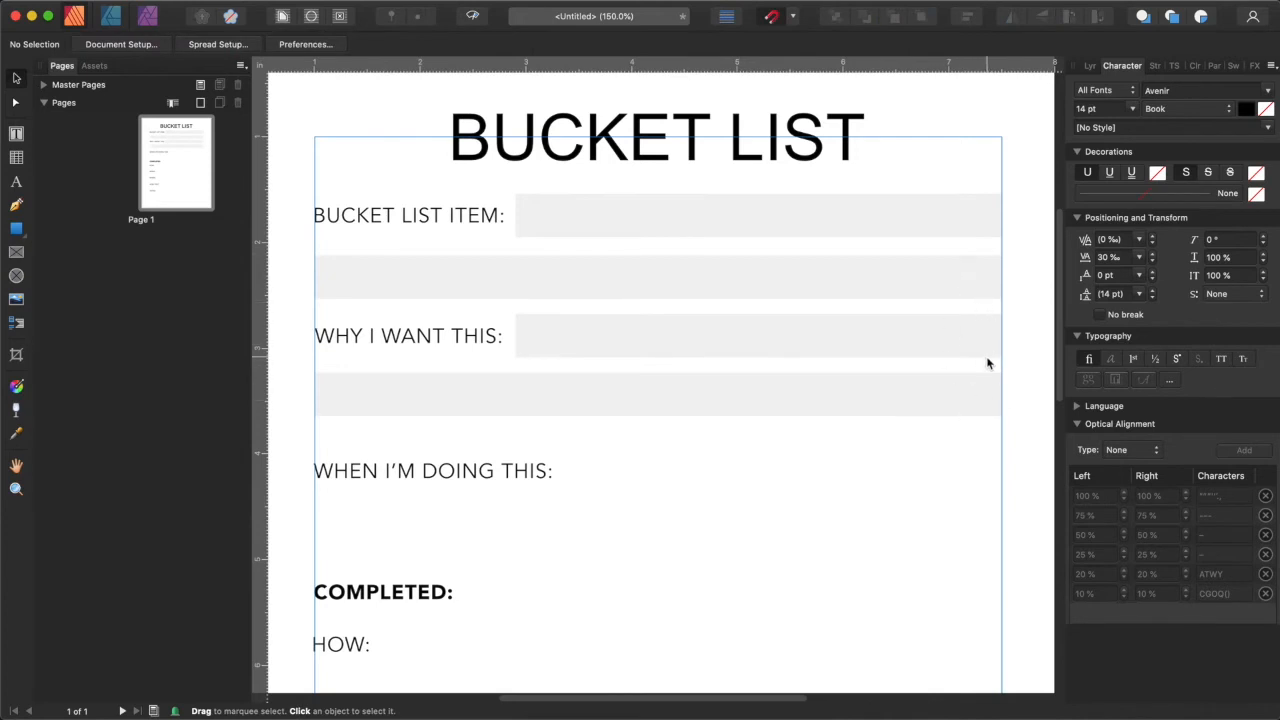
# Move "WHEN I'M DOING THIS:" up slightly and place a copy of the shorter grey box beside it, starting just after the label.
pyautogui.moveTo(488, 470); pyautogui.dragTo(487, 451)
pyautogui.click(666, 338)
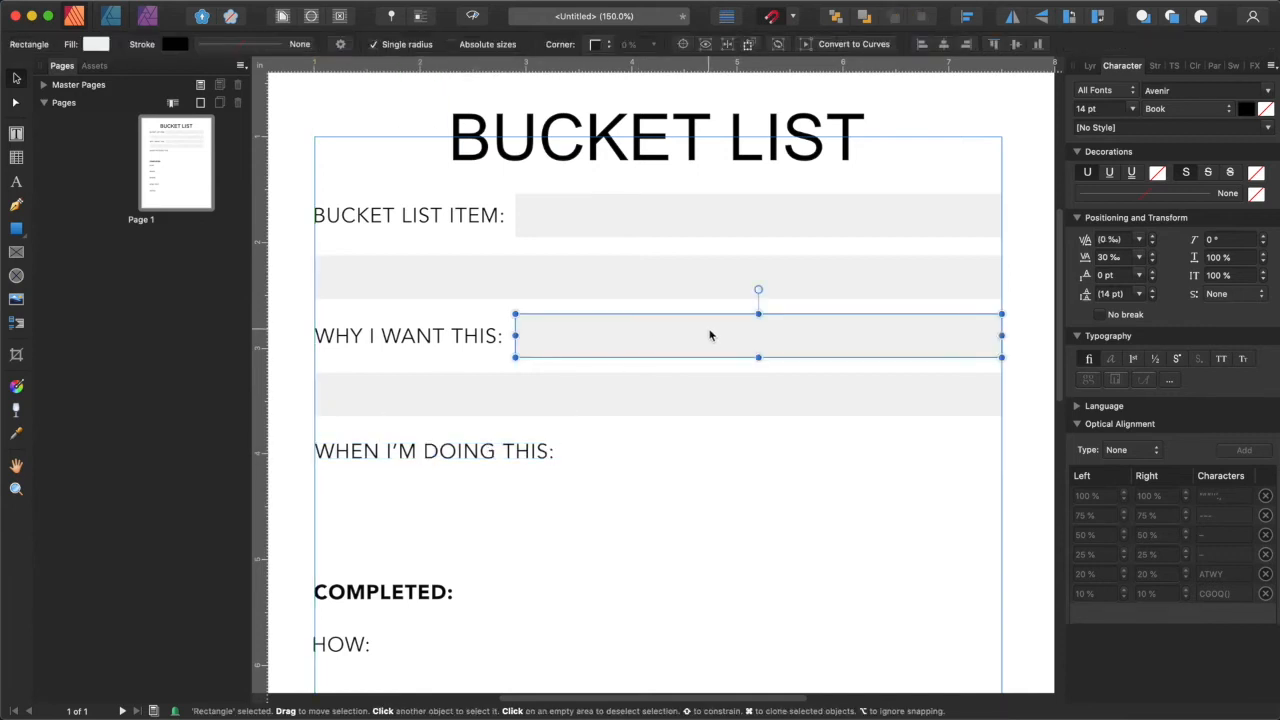
pyautogui.moveTo(696, 334); pyautogui.dragTo(696, 451)
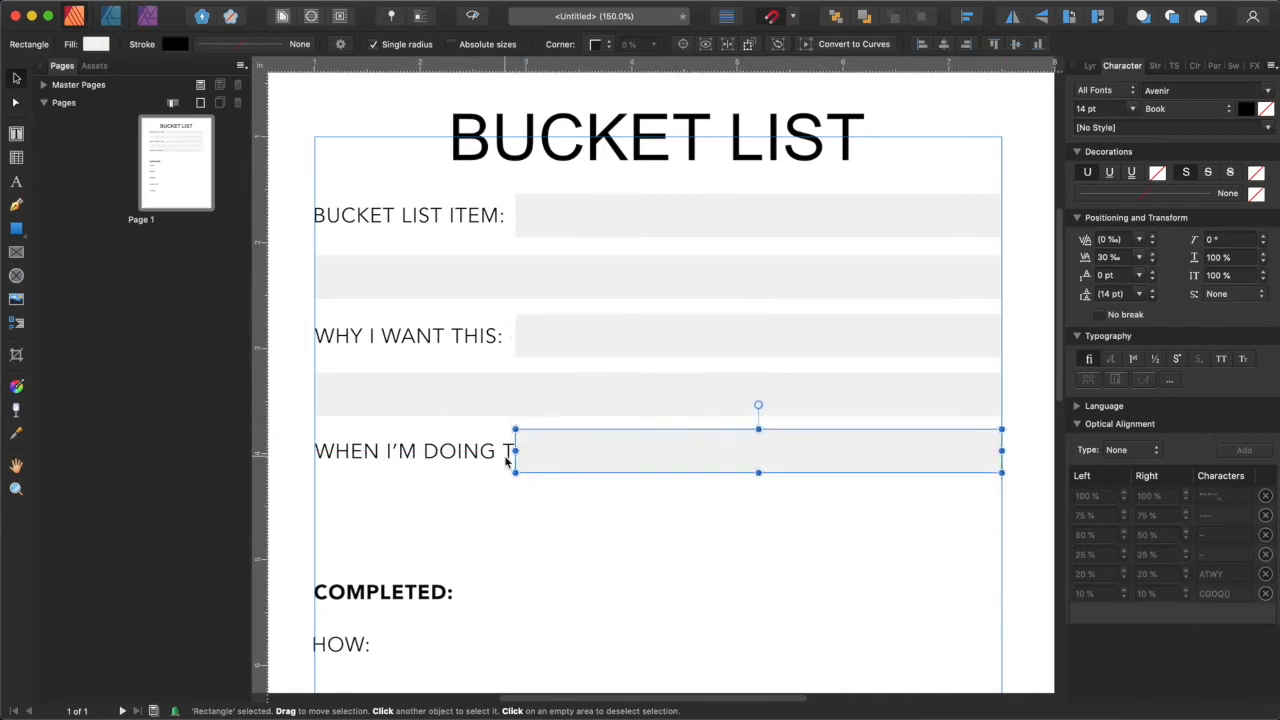
pyautogui.moveTo(515, 451); pyautogui.dragTo(564, 451)
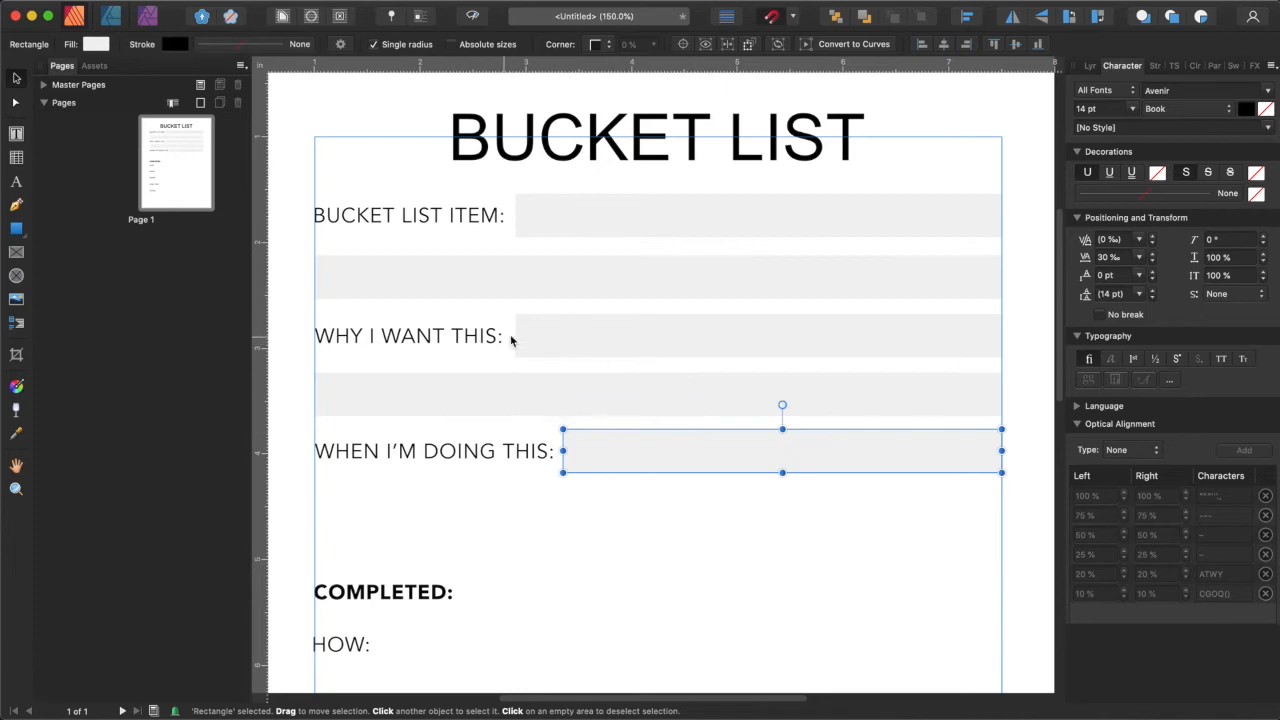
# Duplicate the full-width grey box below the "WHEN I'M DOING THIS:" line and nudge the copy down slightly to even the spacing.
pyautogui.scroll(-4, 606, 431)
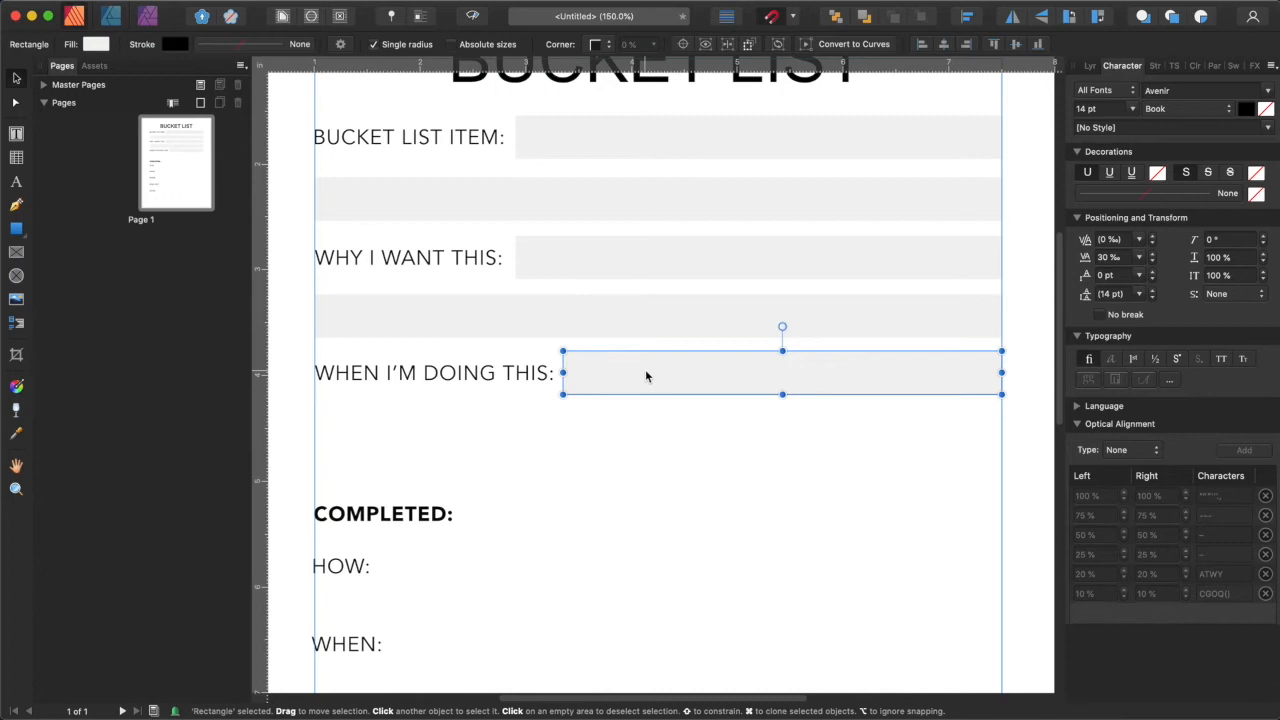
pyautogui.click(618, 318)
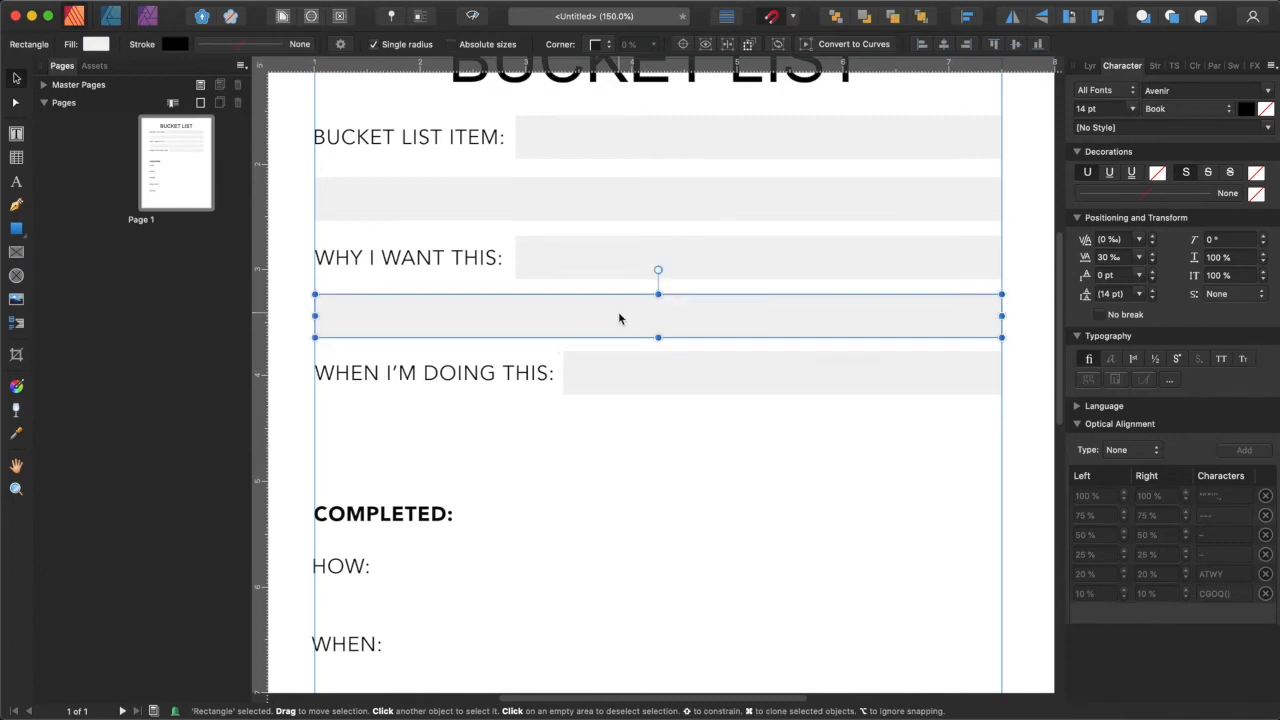
pyautogui.moveTo(618, 318); pyautogui.dragTo(619, 429)
pyautogui.click(659, 484)
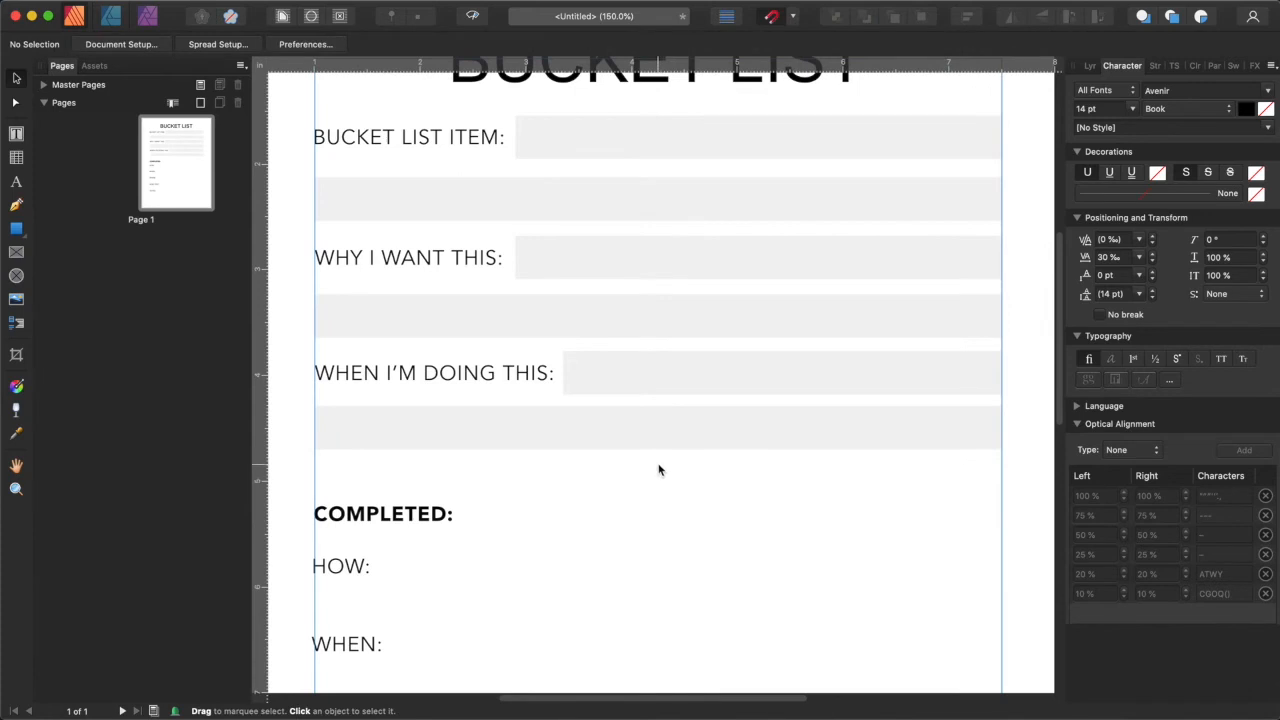
pyautogui.press('super+minus')
pyautogui.press('super+minus')
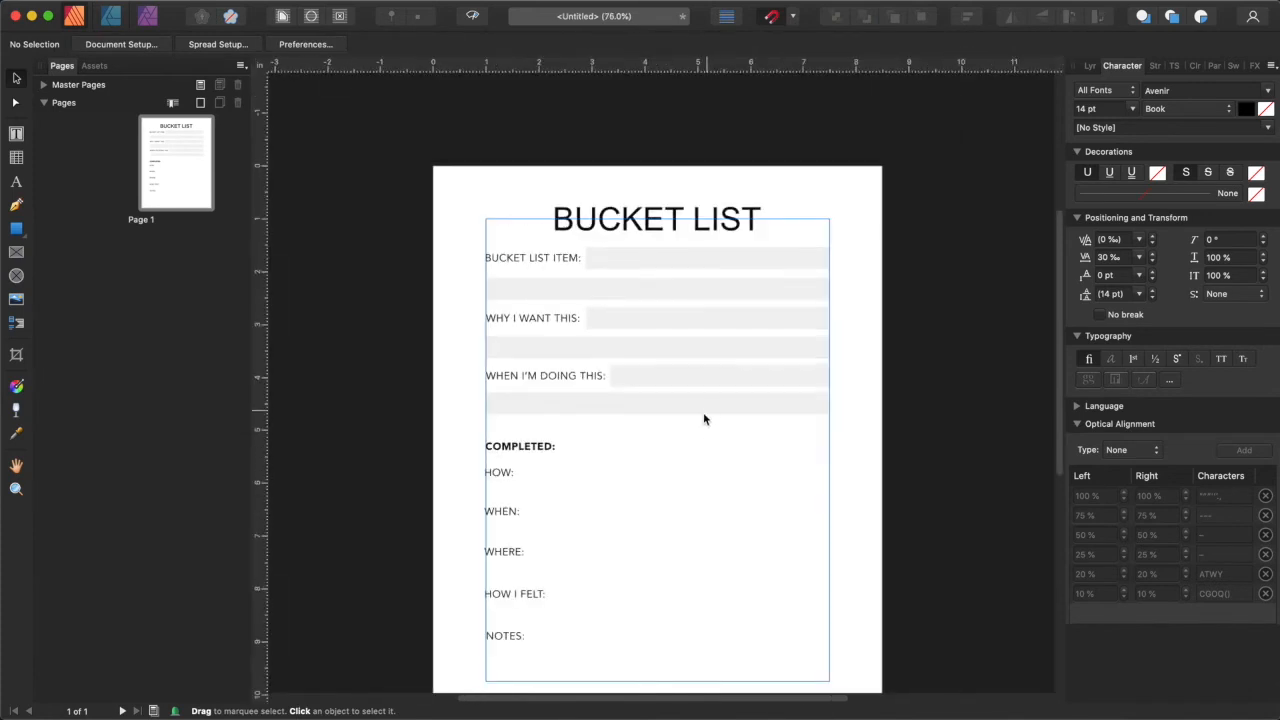
pyautogui.click(705, 404)
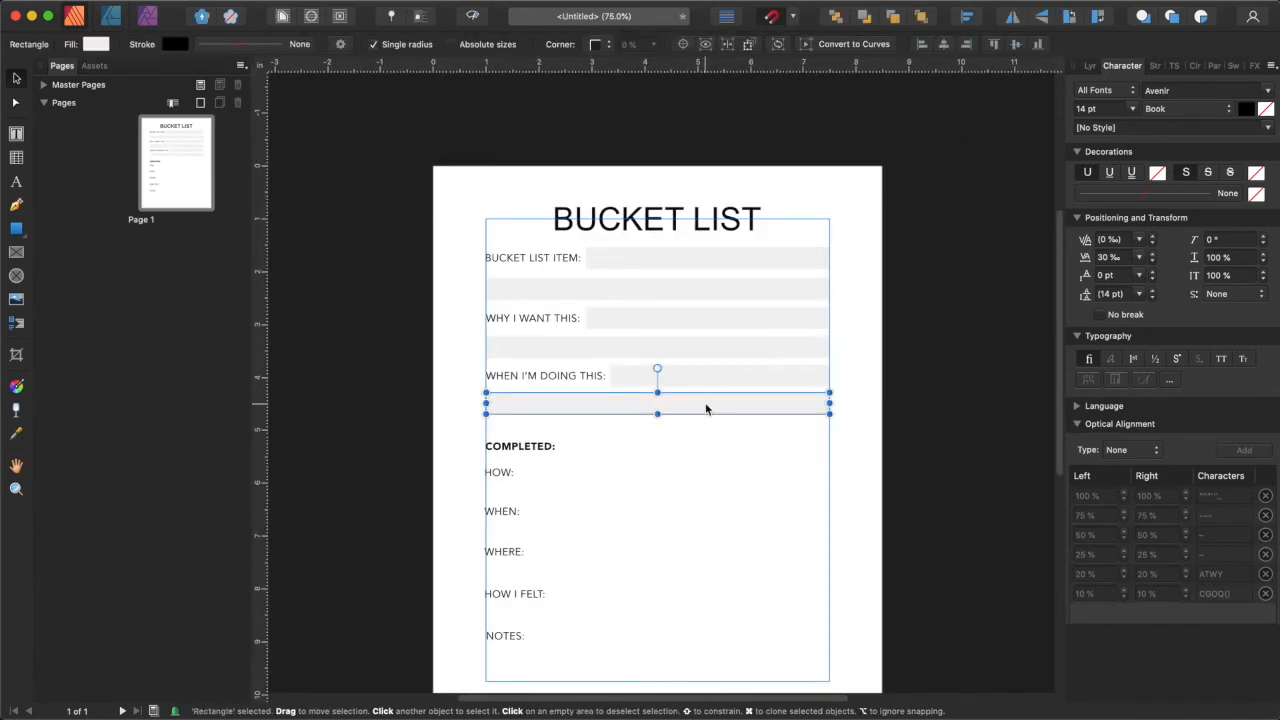
pyautogui.moveTo(704, 407); pyautogui.dragTo(703, 405)
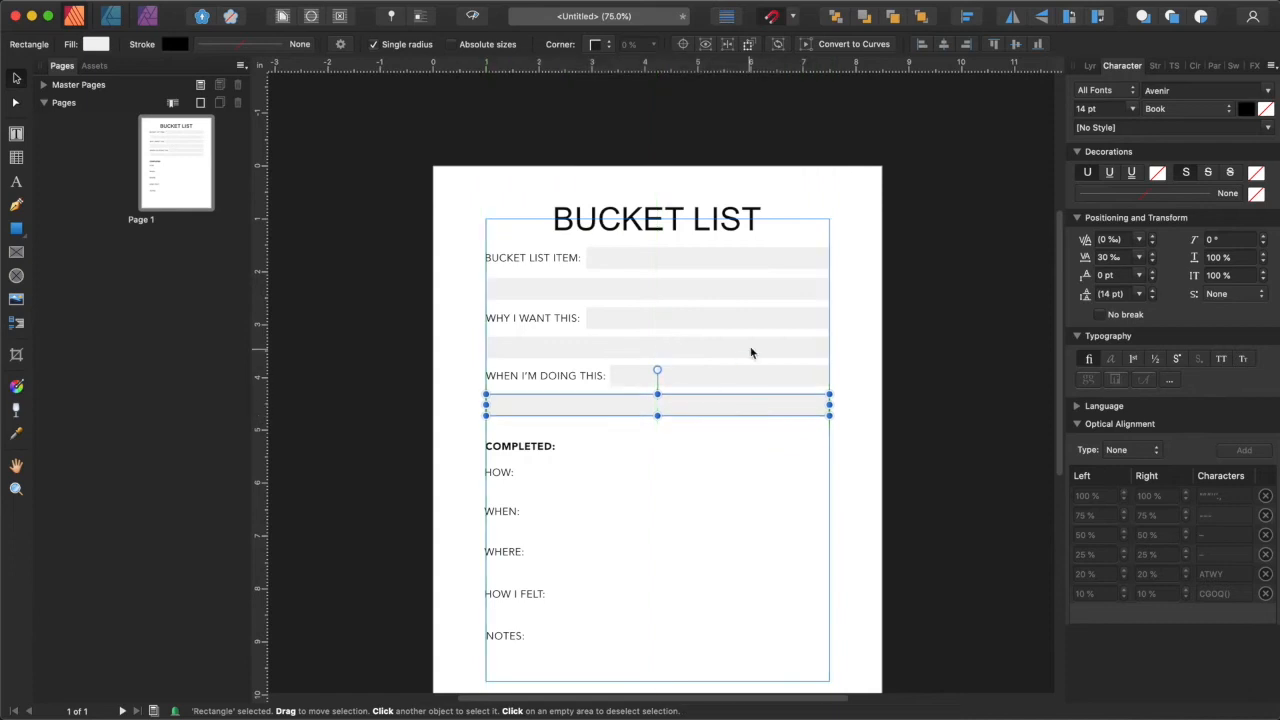
pyautogui.click(925, 331)
# Place grey answer boxes beside and below "HOW:", "WHEN:" and "WHERE:", and one beside "HOW I FELT:".
pyautogui.scroll(-2, 718, 379)
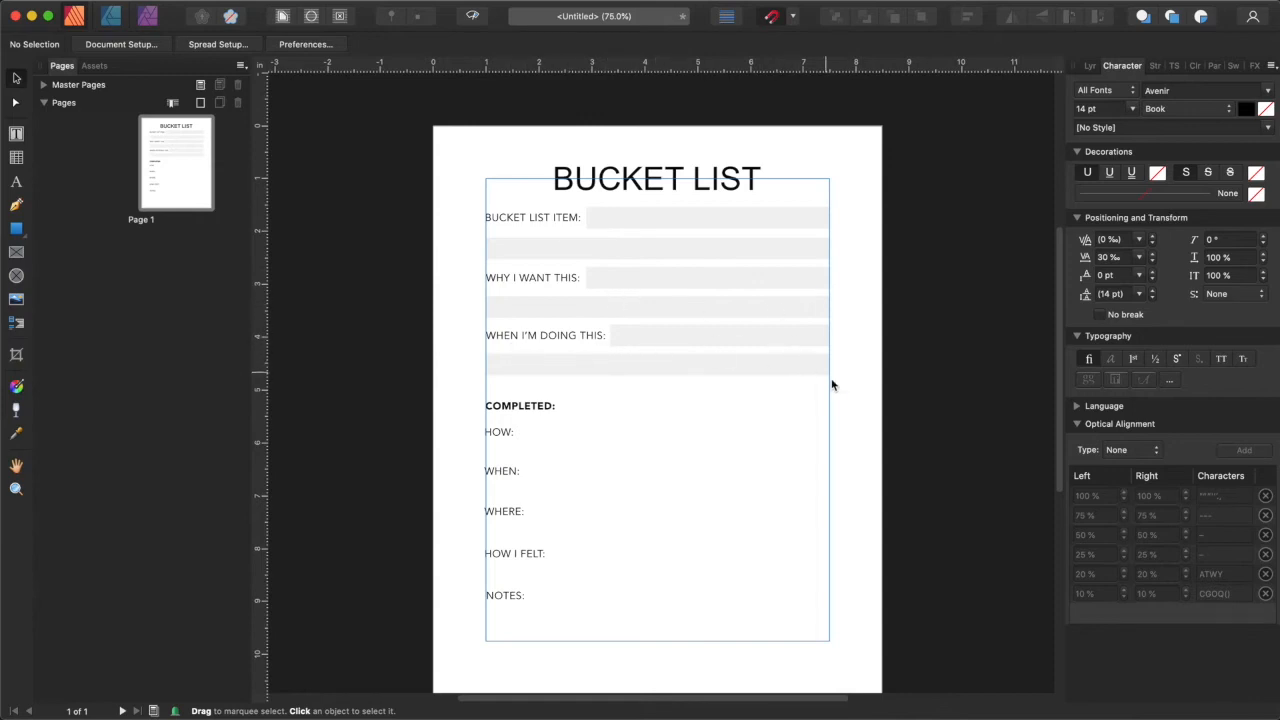
pyautogui.scroll(-1, 608, 391)
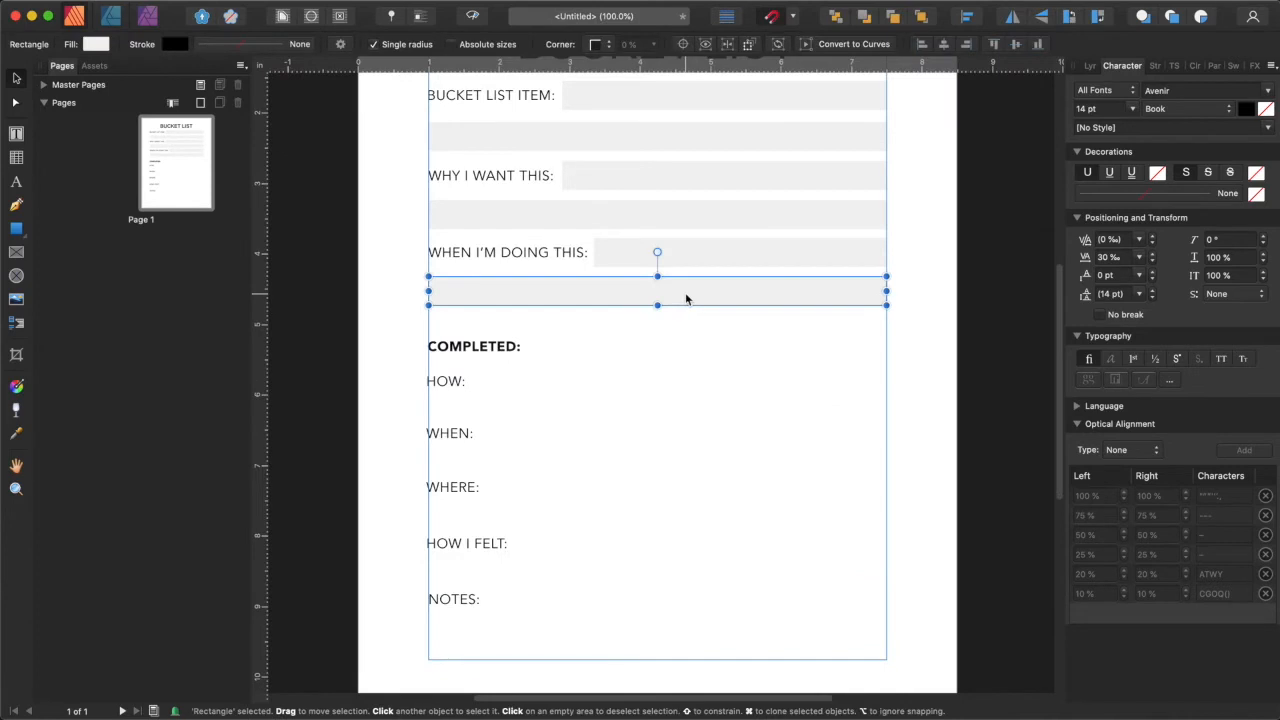
pyautogui.press('Escape')
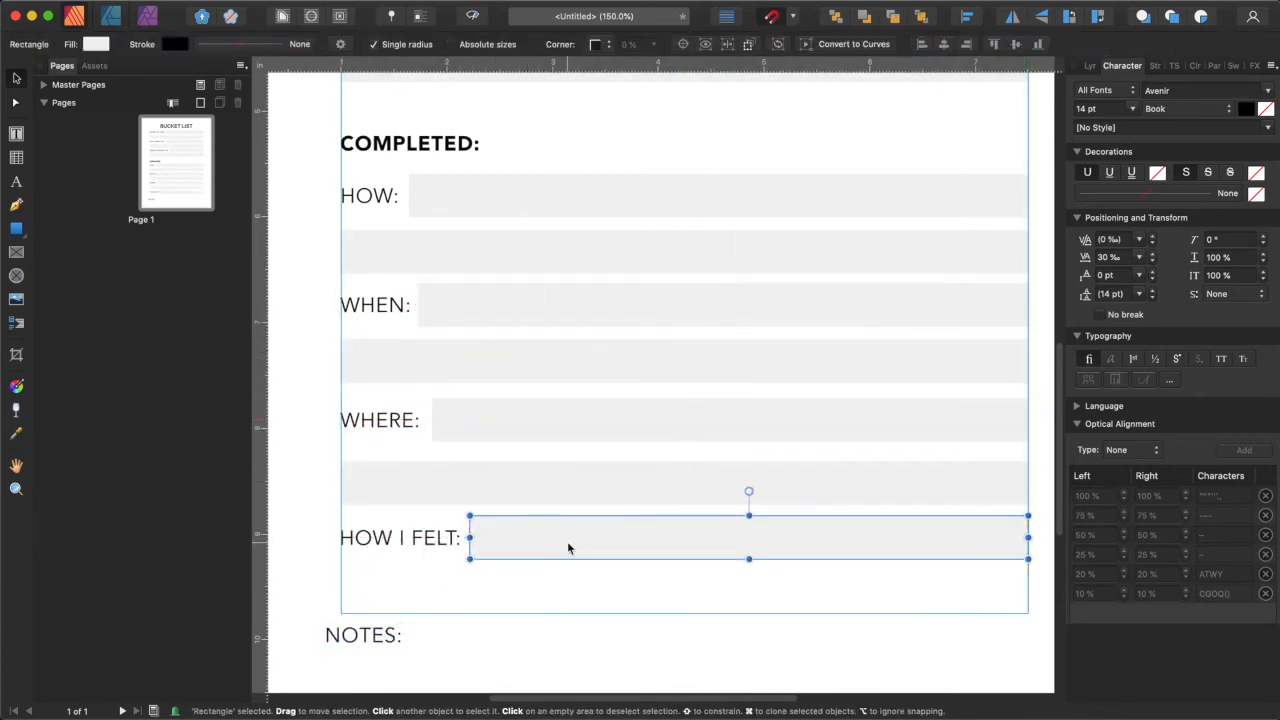
# Even out the vertical spacing of the label and box rows under "COMPLETED:" and align the "NOTES:" label with the left margin.
pyautogui.press('super+0')
pyautogui.moveTo(380, 346); pyautogui.dragTo(930, 618)
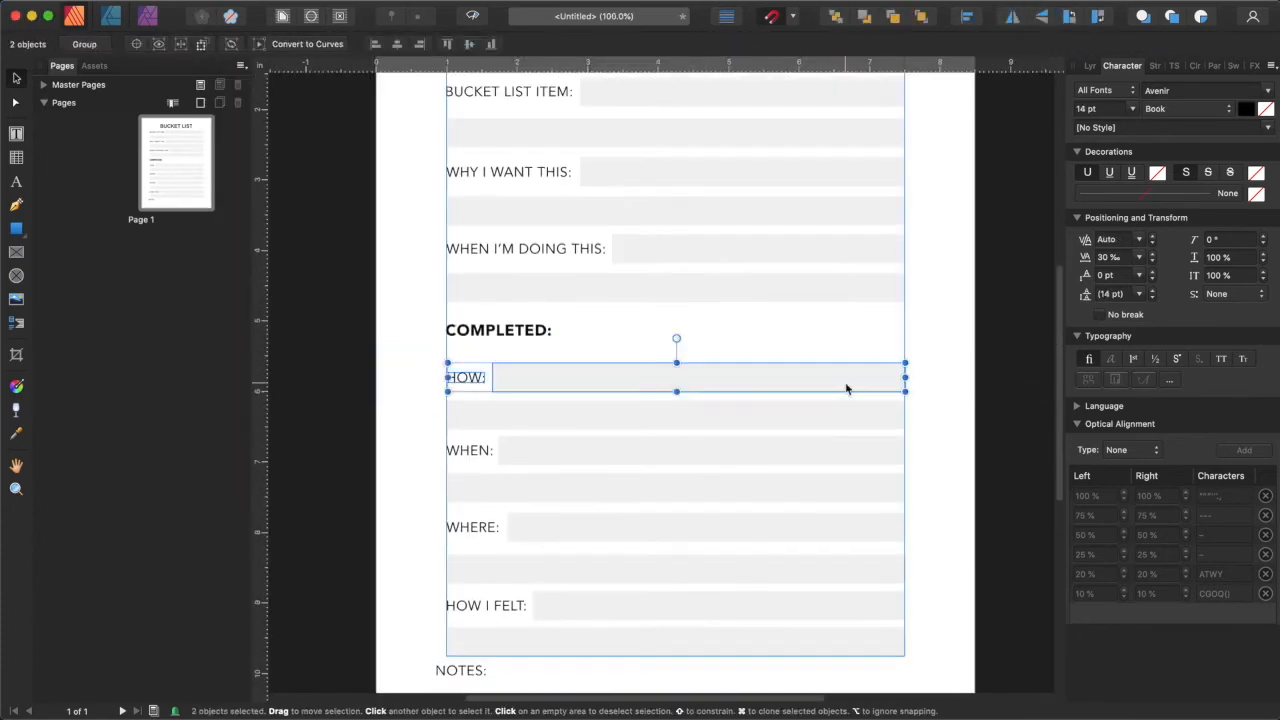
pyautogui.click(797, 423)
pyautogui.click(808, 489)
pyautogui.click(843, 583)
pyautogui.click(860, 566)
pyautogui.click(1034, 534)
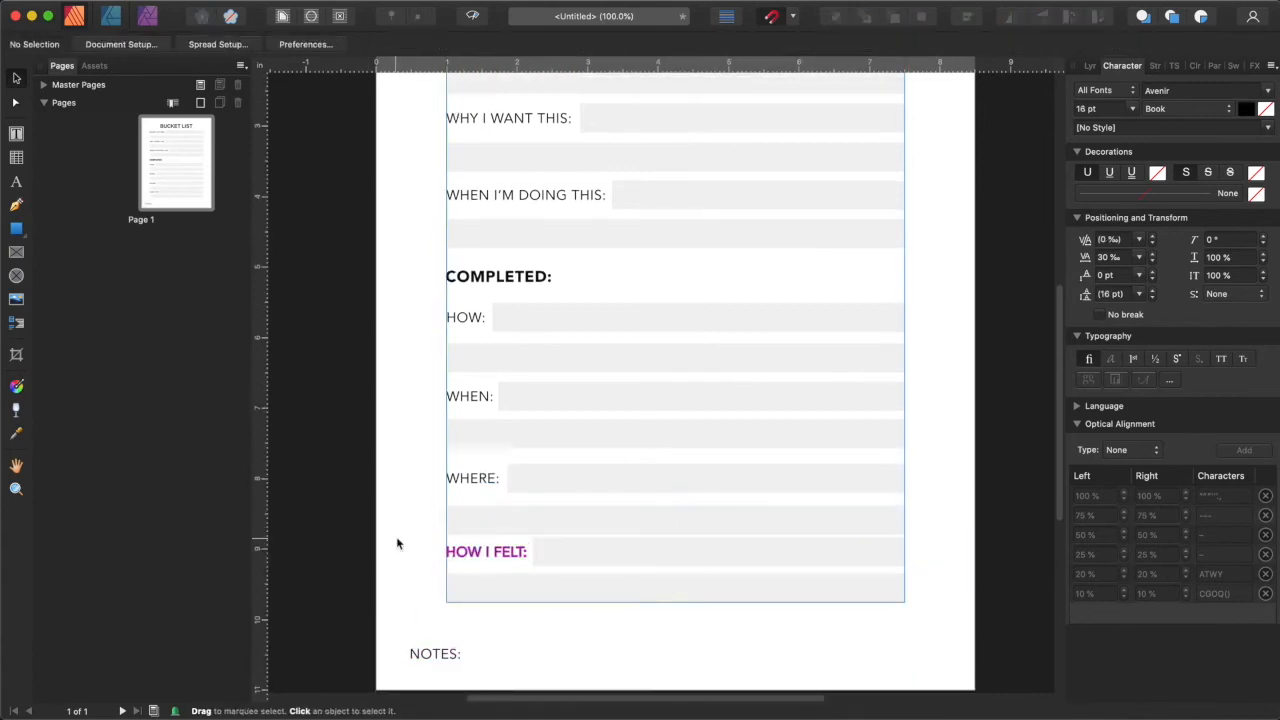
pyautogui.click(840, 572)
pyautogui.click(1009, 486)
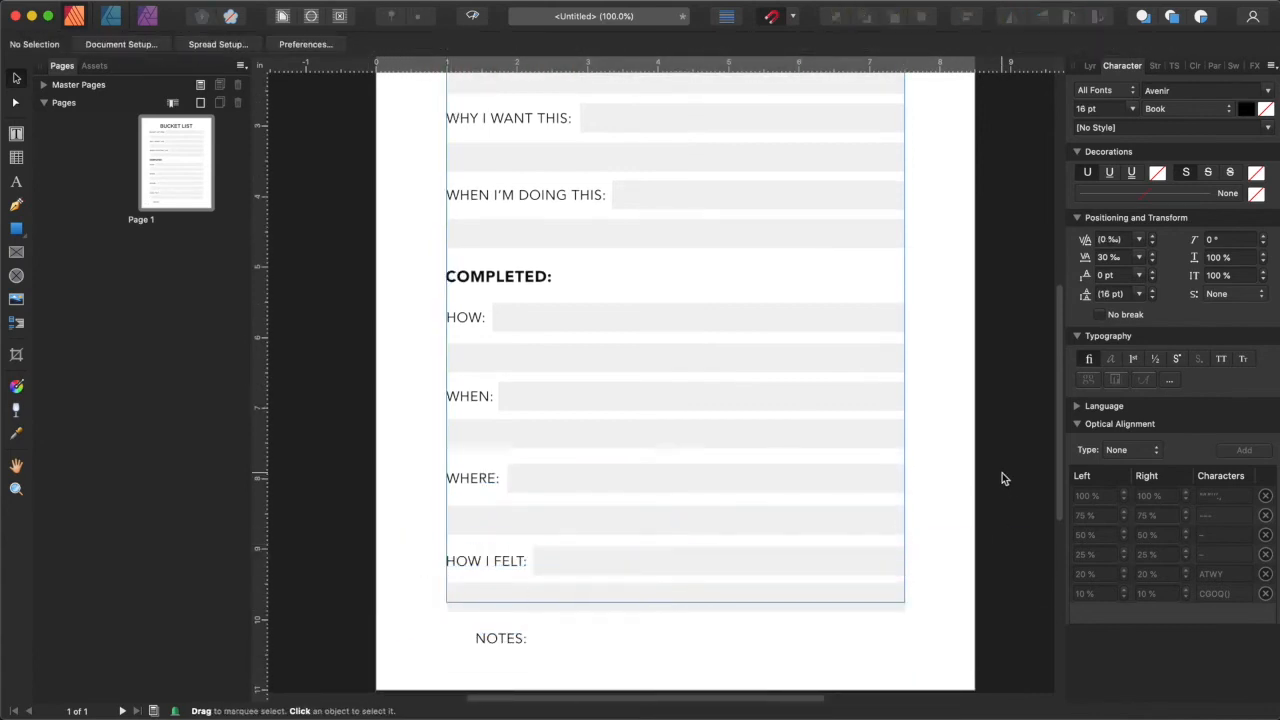
pyautogui.press('super+minus')
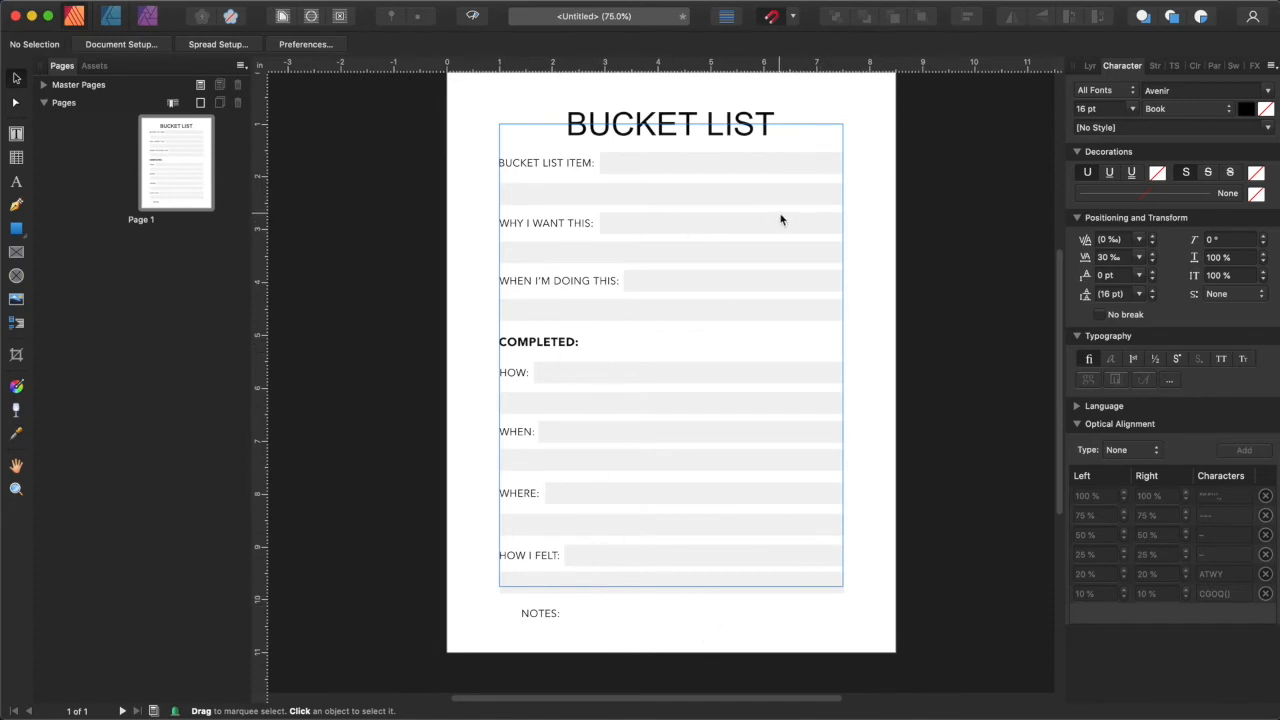
pyautogui.moveTo(553, 614); pyautogui.dragTo(524, 611)
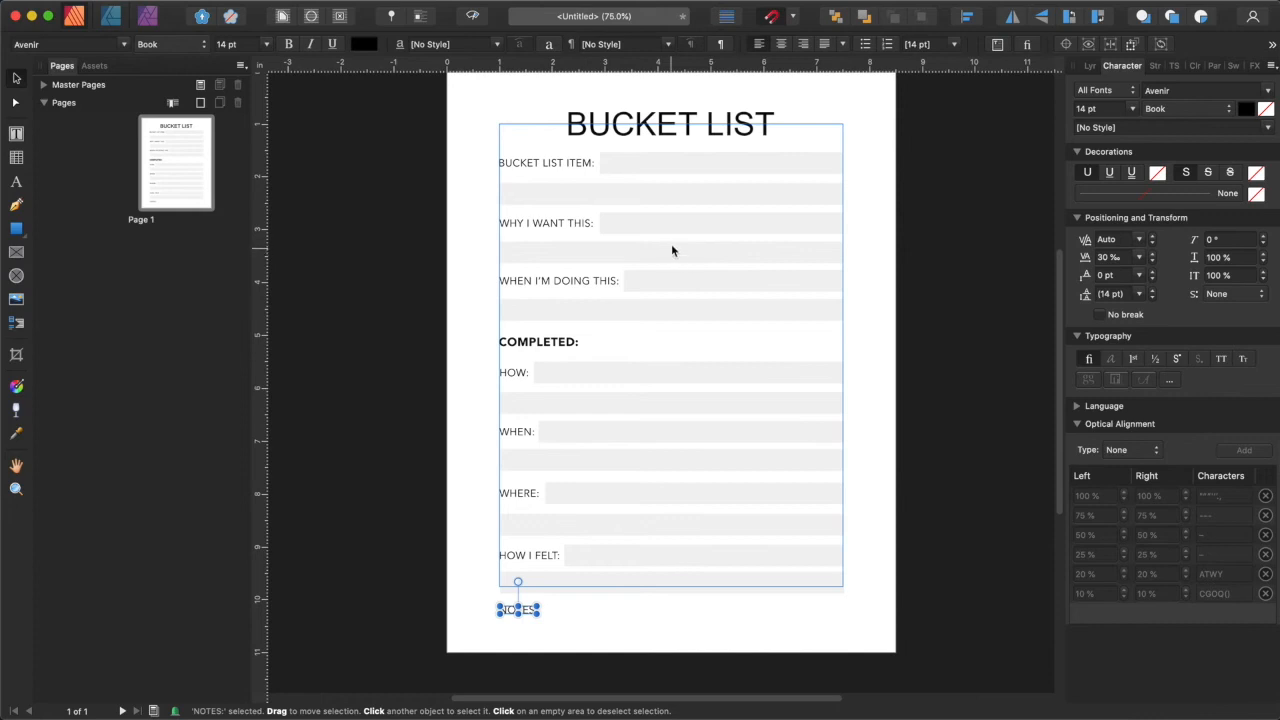
# Add 2 pages after page 1 using Master A.
pyautogui.rightClick(191, 189)
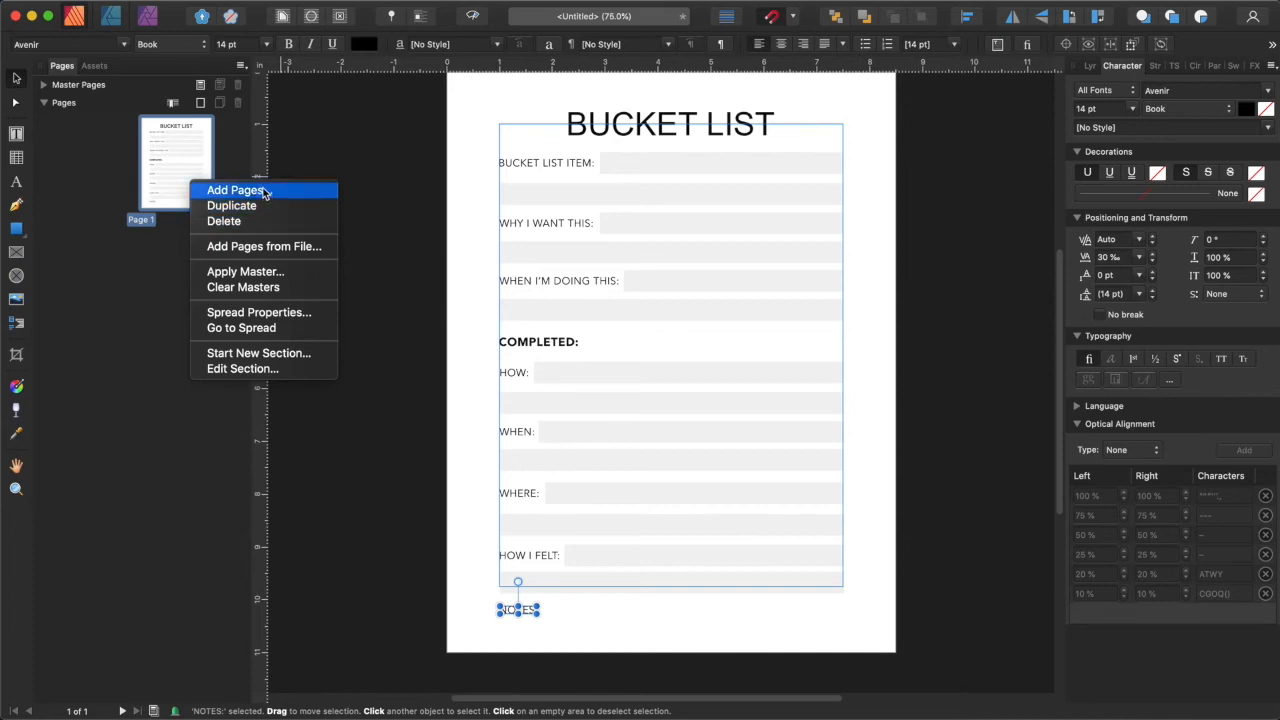
pyautogui.click(265, 191)
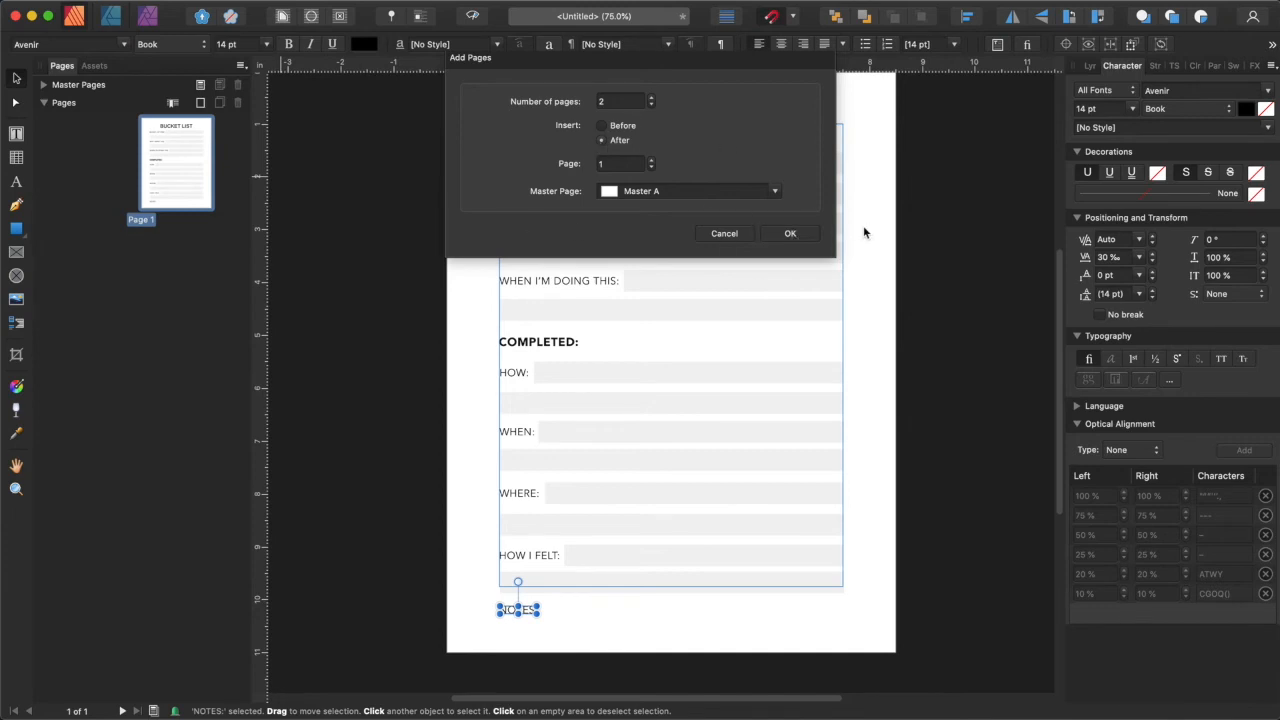
pyautogui.click(792, 234)
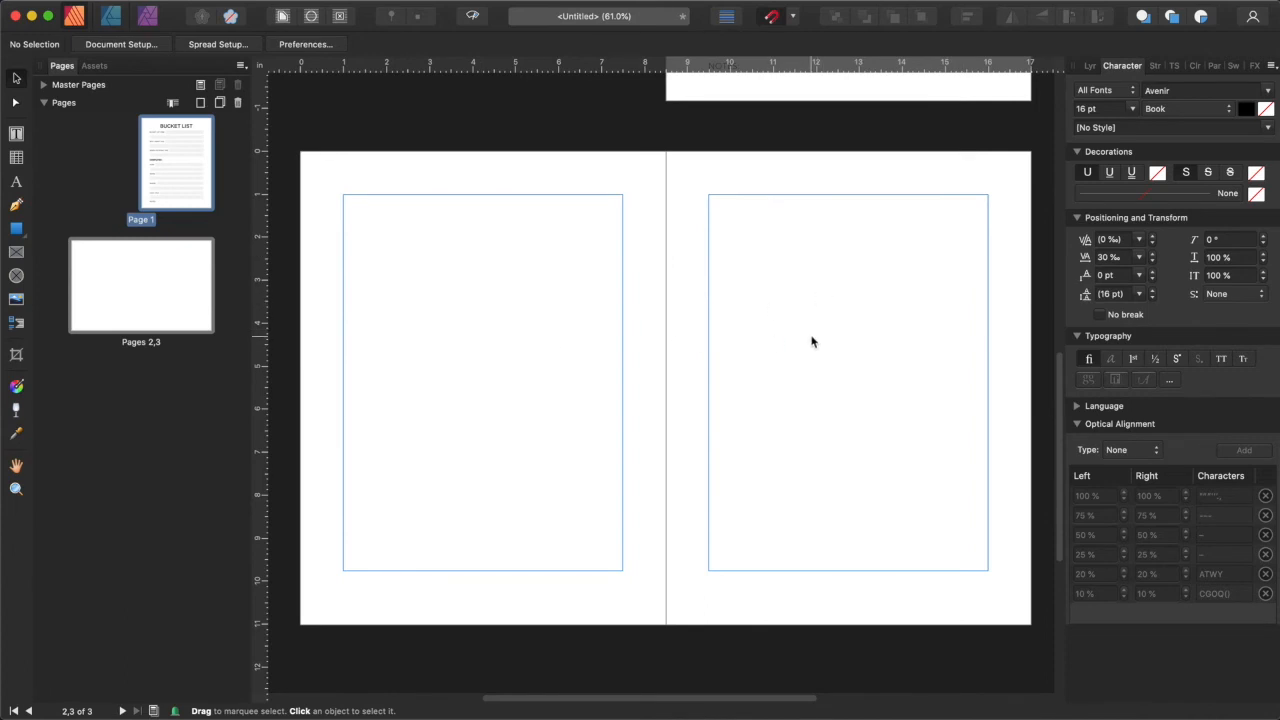
# Turn off facing pages in the document setup.
pyautogui.click(136, 50)
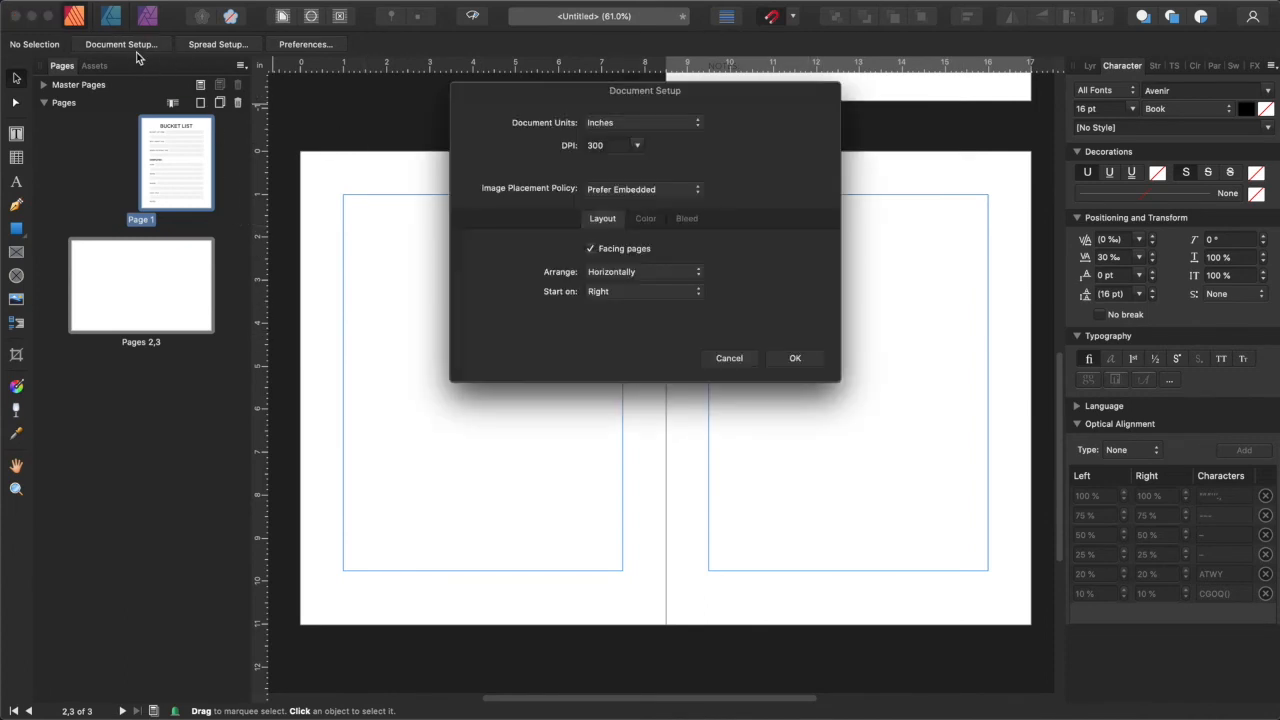
pyautogui.click(592, 249)
pyautogui.click(797, 360)
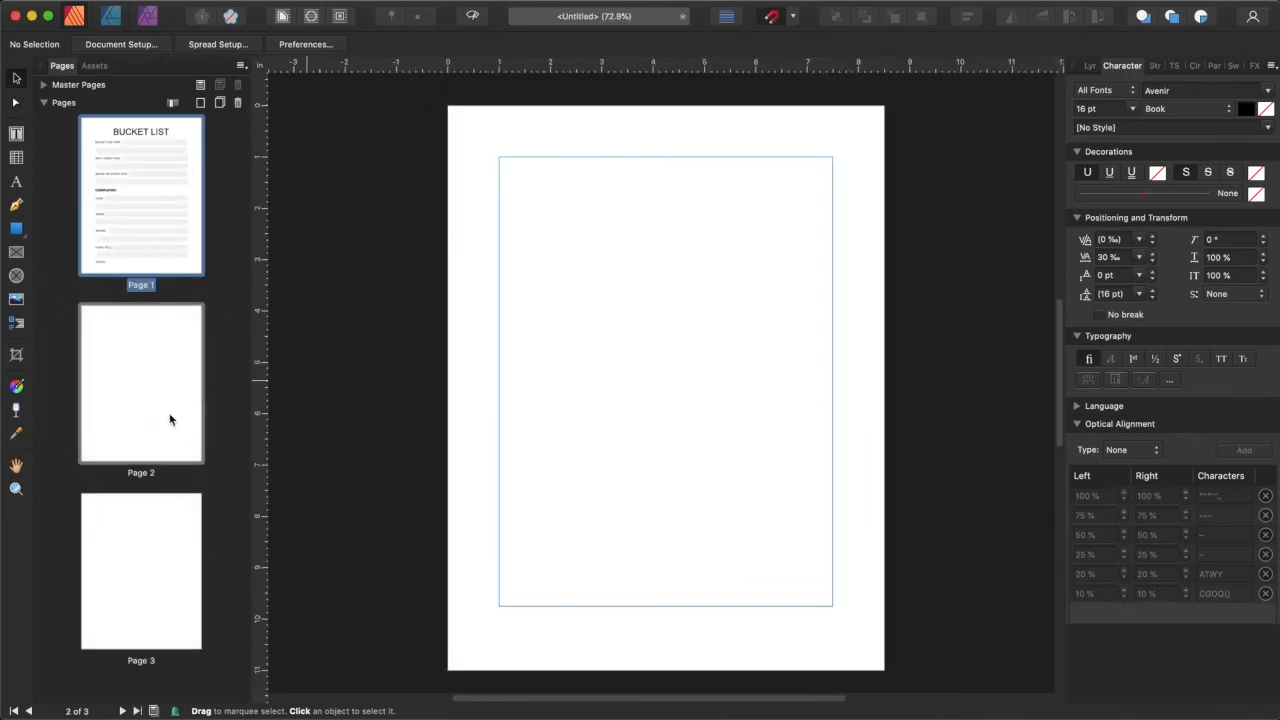
# Delete page 3 from the document.
pyautogui.click(170, 562)
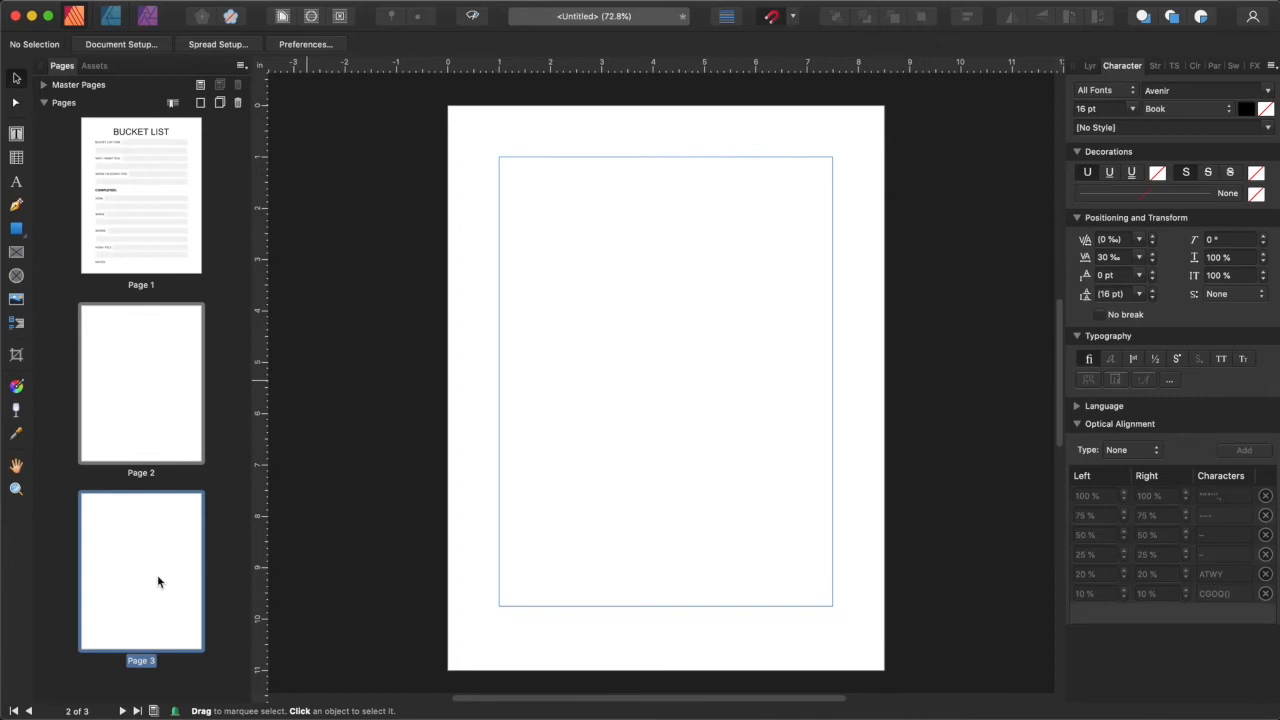
pyautogui.rightClick(166, 624)
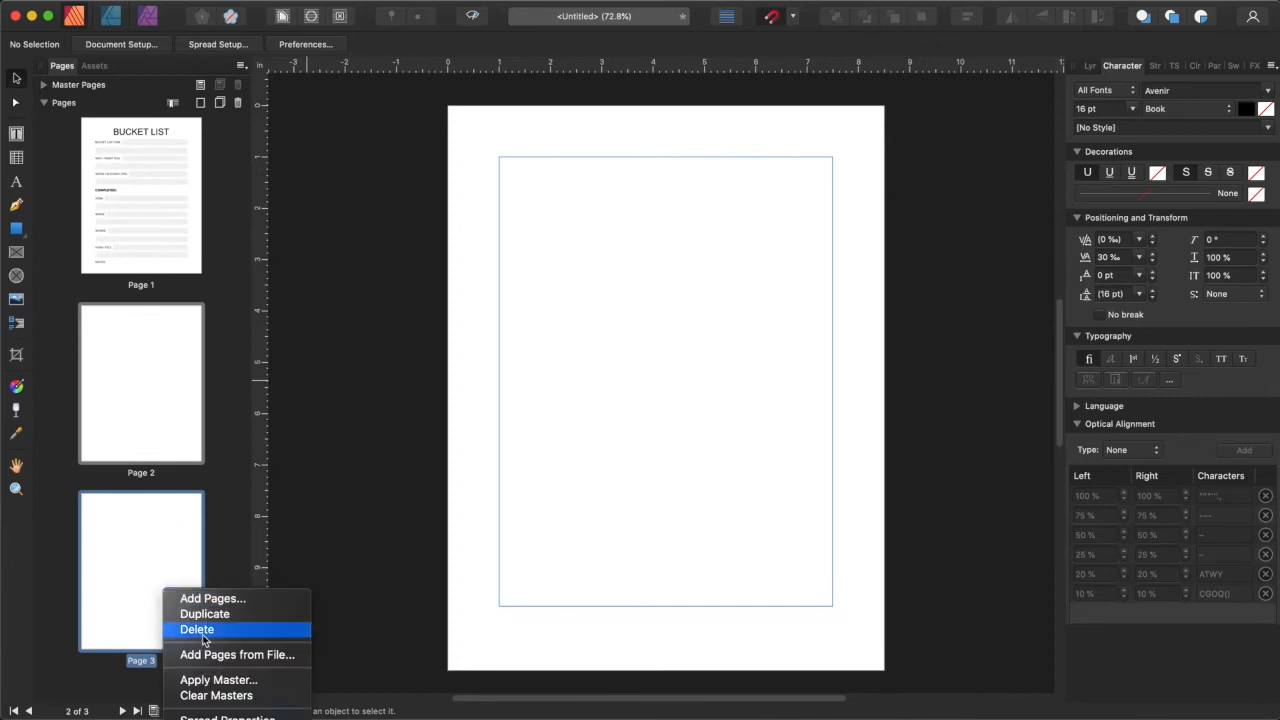
pyautogui.click(203, 636)
# Delete the "NOTES:" label from the bottom of page 1.
pyautogui.click(162, 237)
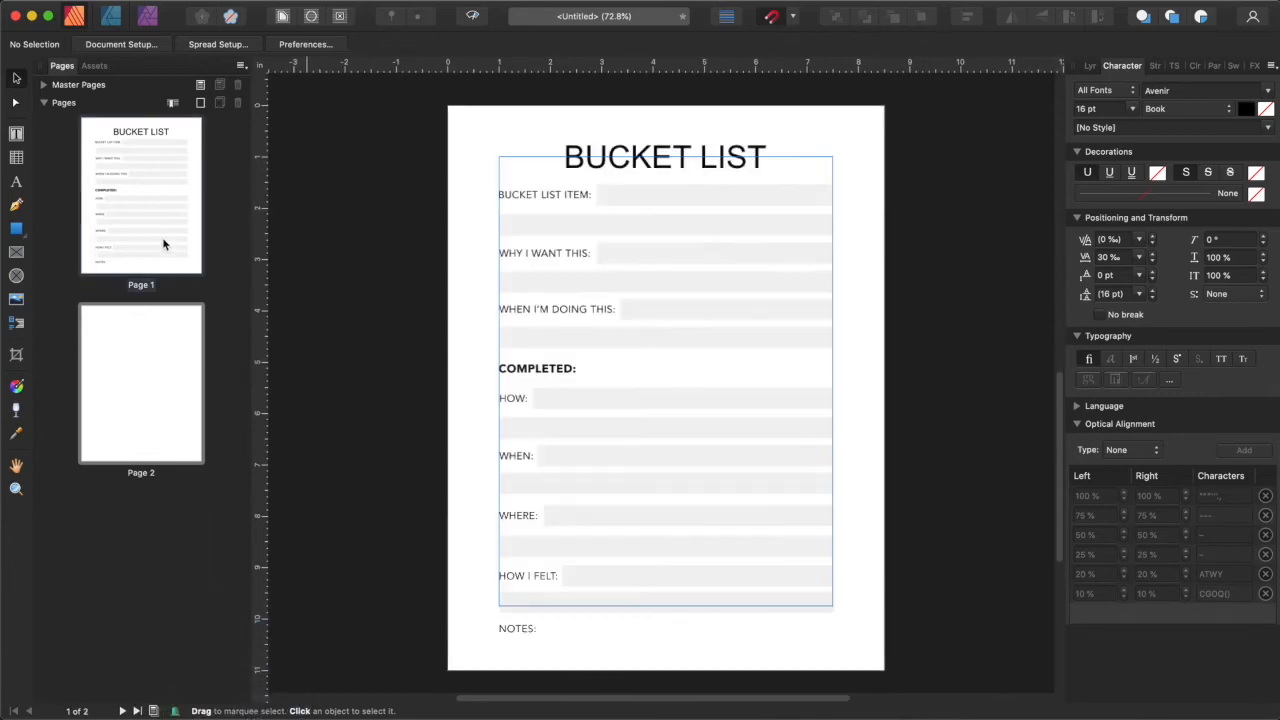
pyautogui.click(507, 635)
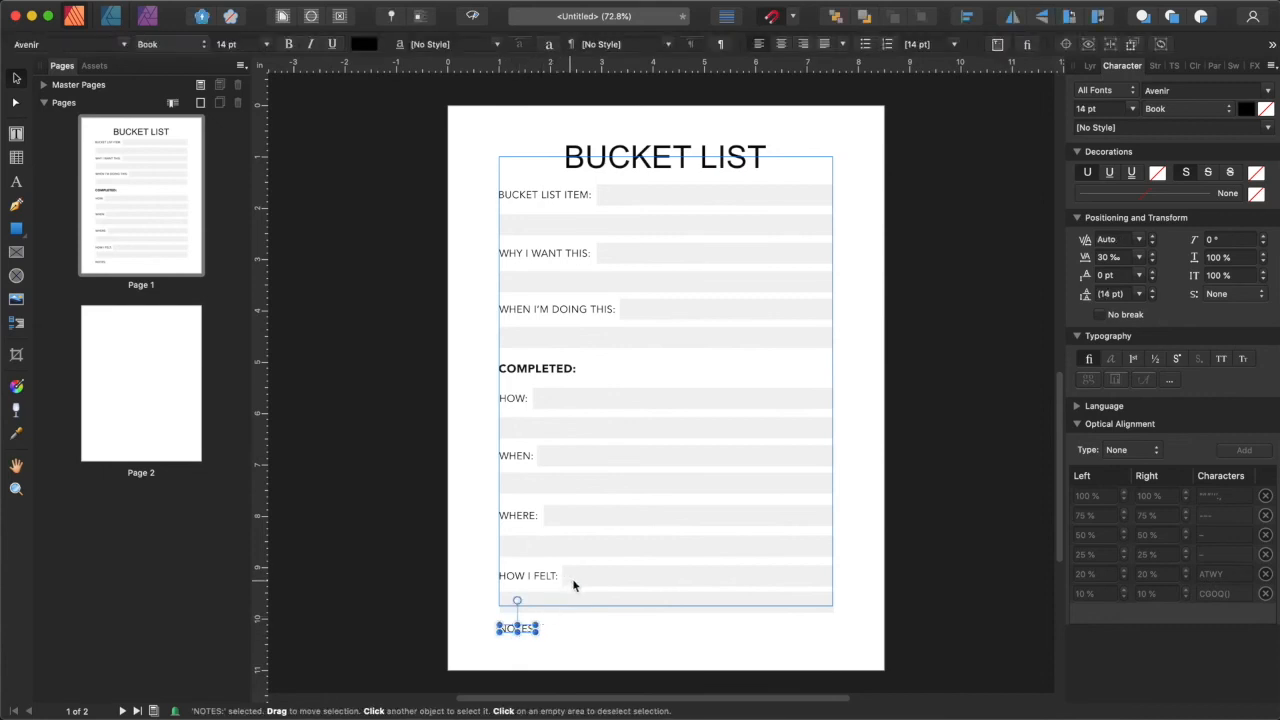
pyautogui.press('Delete')
# Copy the "BUCKET LIST" title from page 1 onto the blank page 2.
pyautogui.click(680, 157)
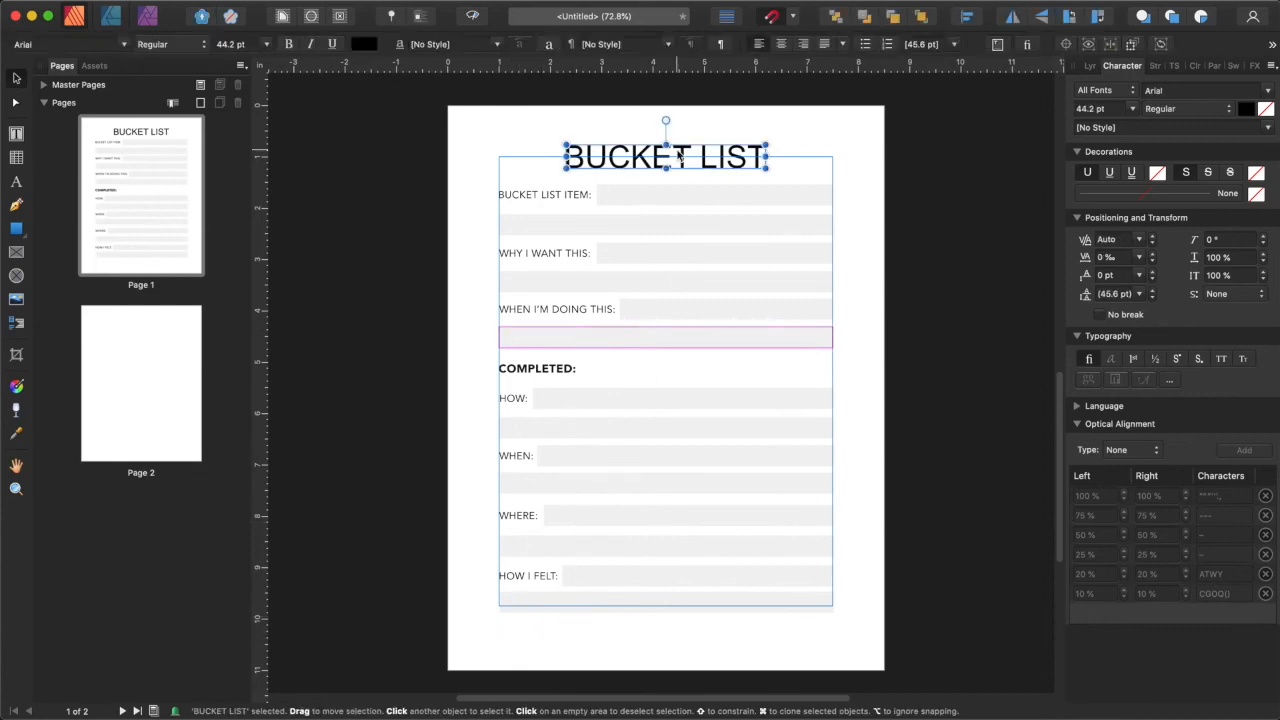
pyautogui.click(162, 398)
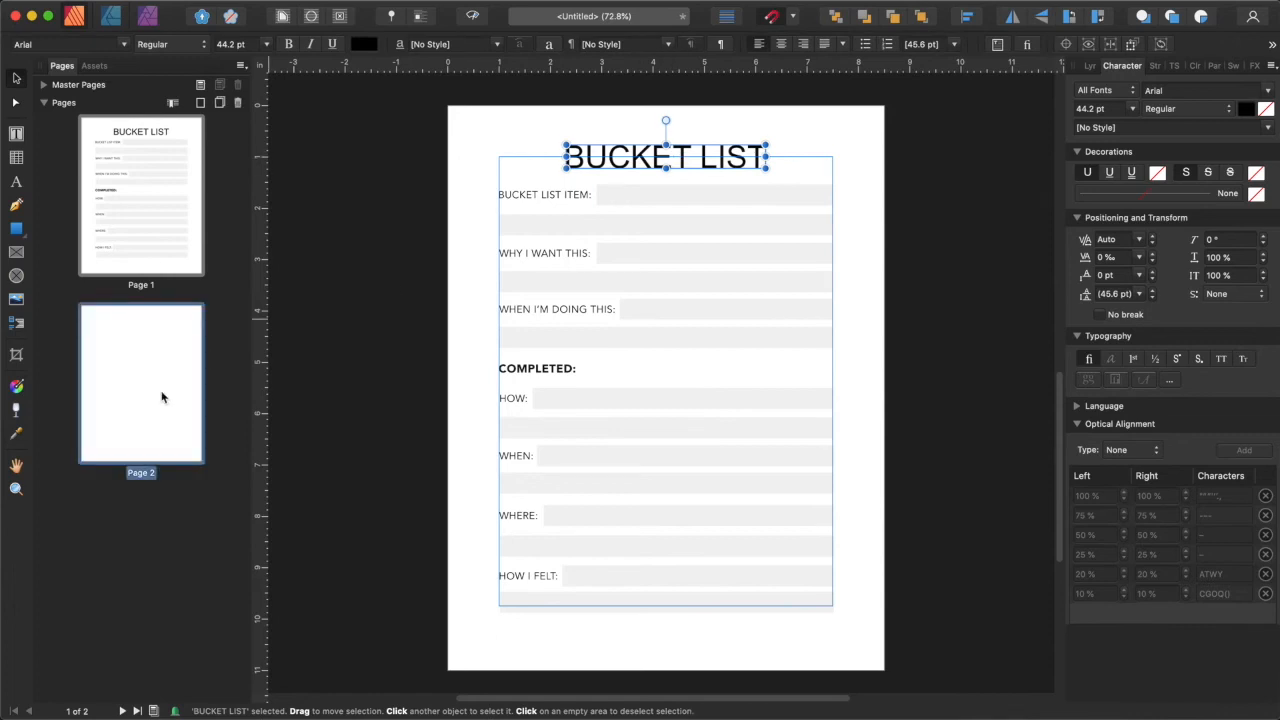
pyautogui.press('super+v')
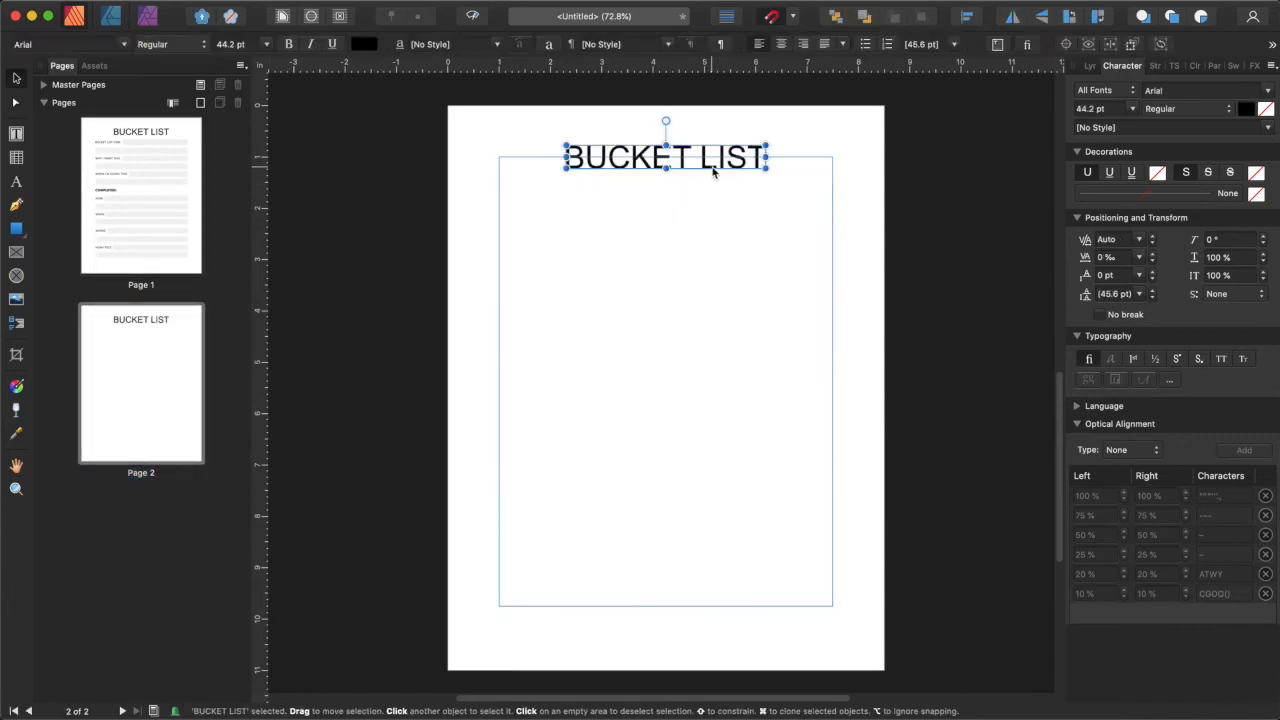
# Change the title on page 2 to "NOTES" and center it horizontally on the page.
pyautogui.doubleClick(712, 167)
pyautogui.write('NOTES')
pyautogui.press('Escape')
pyautogui.click(16, 78)
pyautogui.moveTo(666, 151); pyautogui.dragTo(706, 152)
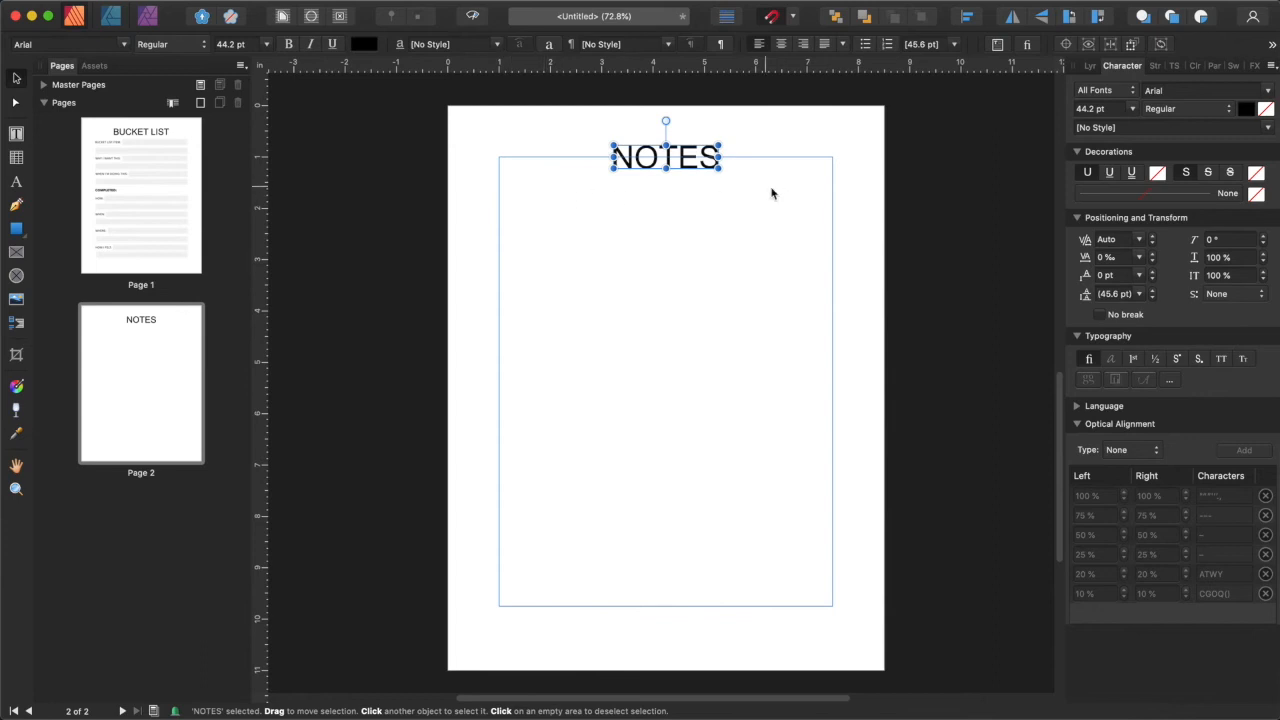
# Copy a full-width light grey answer box from page 1 onto the NOTES page.
pyautogui.click(143, 194)
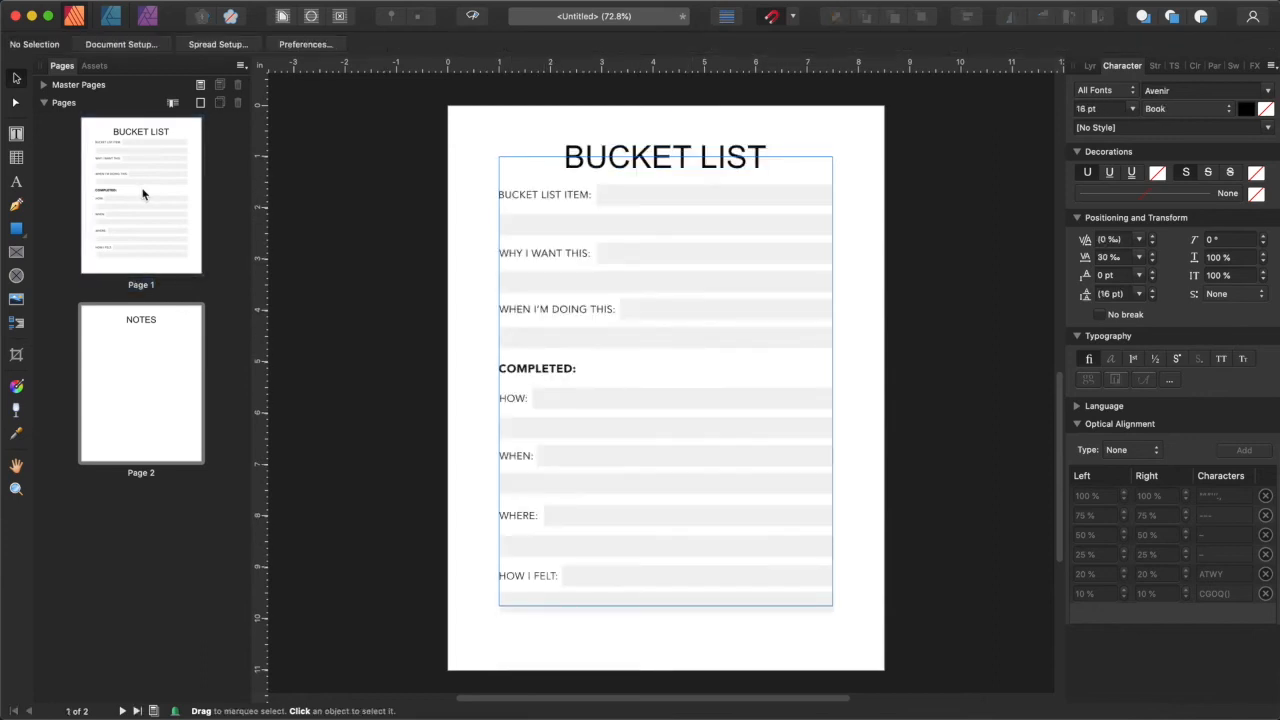
pyautogui.click(645, 222)
pyautogui.press('super+c')
pyautogui.click(173, 356)
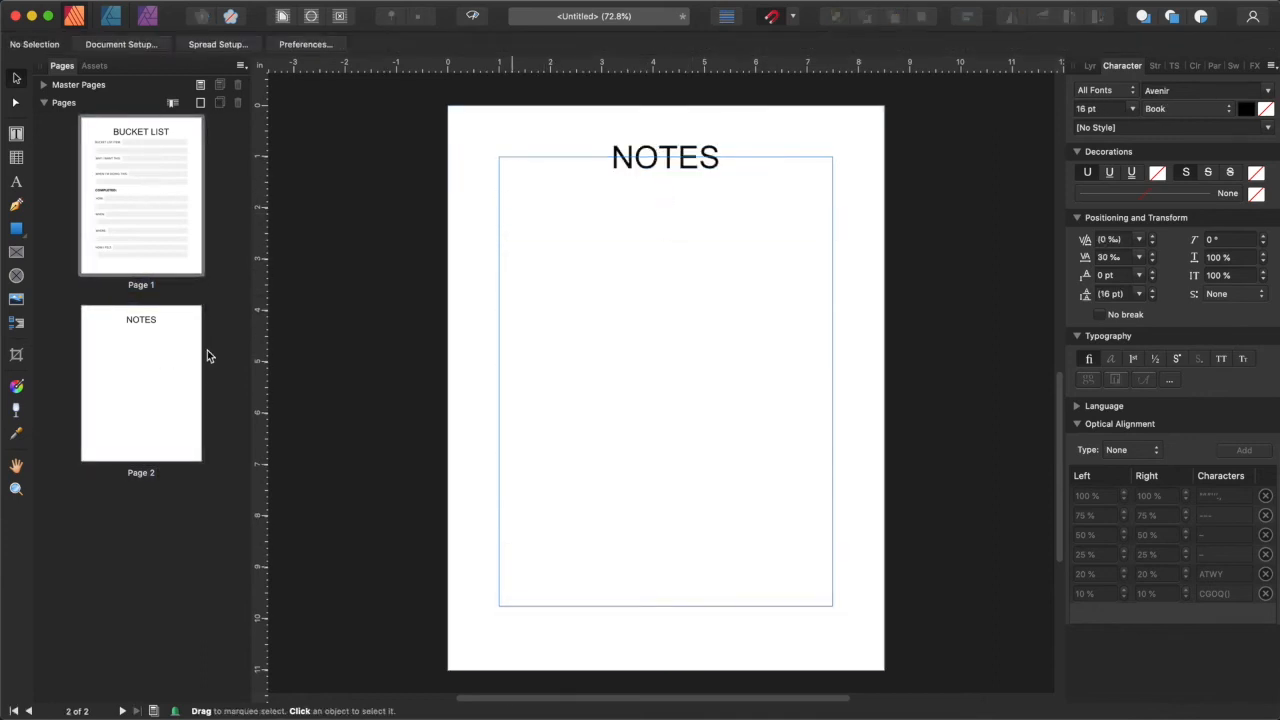
pyautogui.press('super+v')
# Move the grey box under the NOTES title, stretch it down to about the 10-inch mark, and preview the pages without guides.
pyautogui.moveTo(667, 233); pyautogui.dragTo(666, 203)
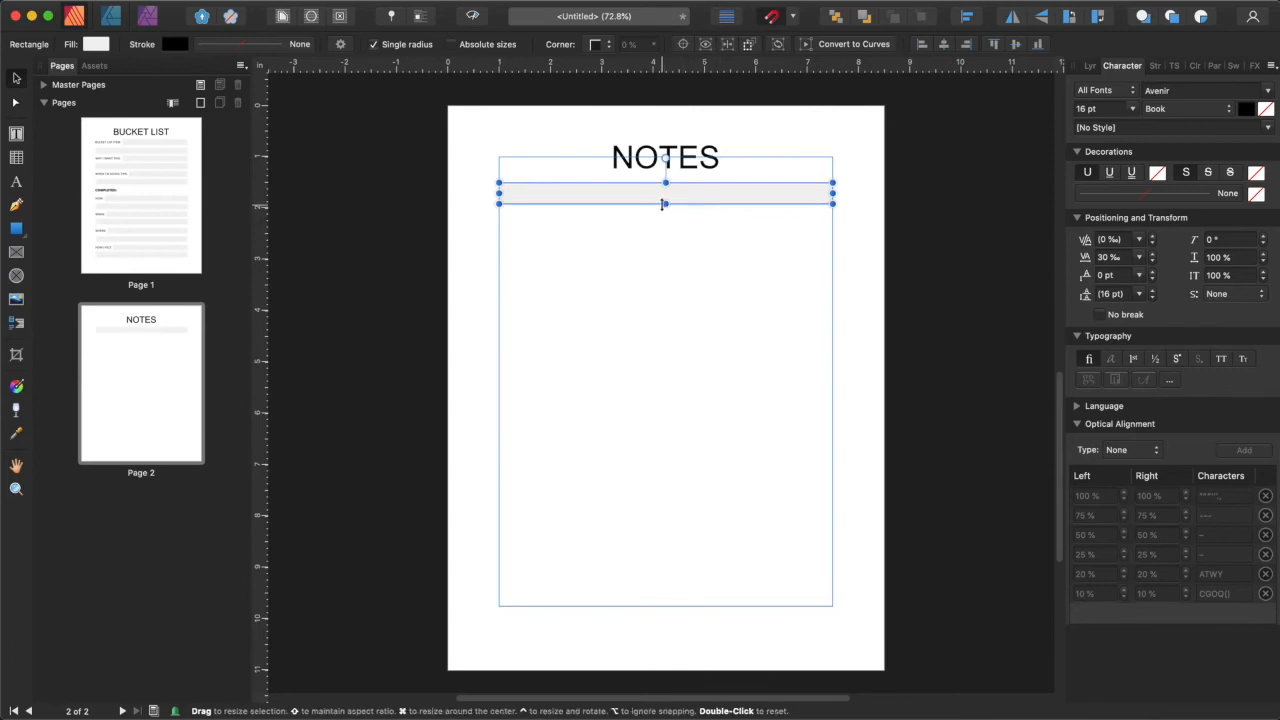
pyautogui.moveTo(665, 204); pyautogui.dragTo(690, 617)
pyautogui.click(895, 479)
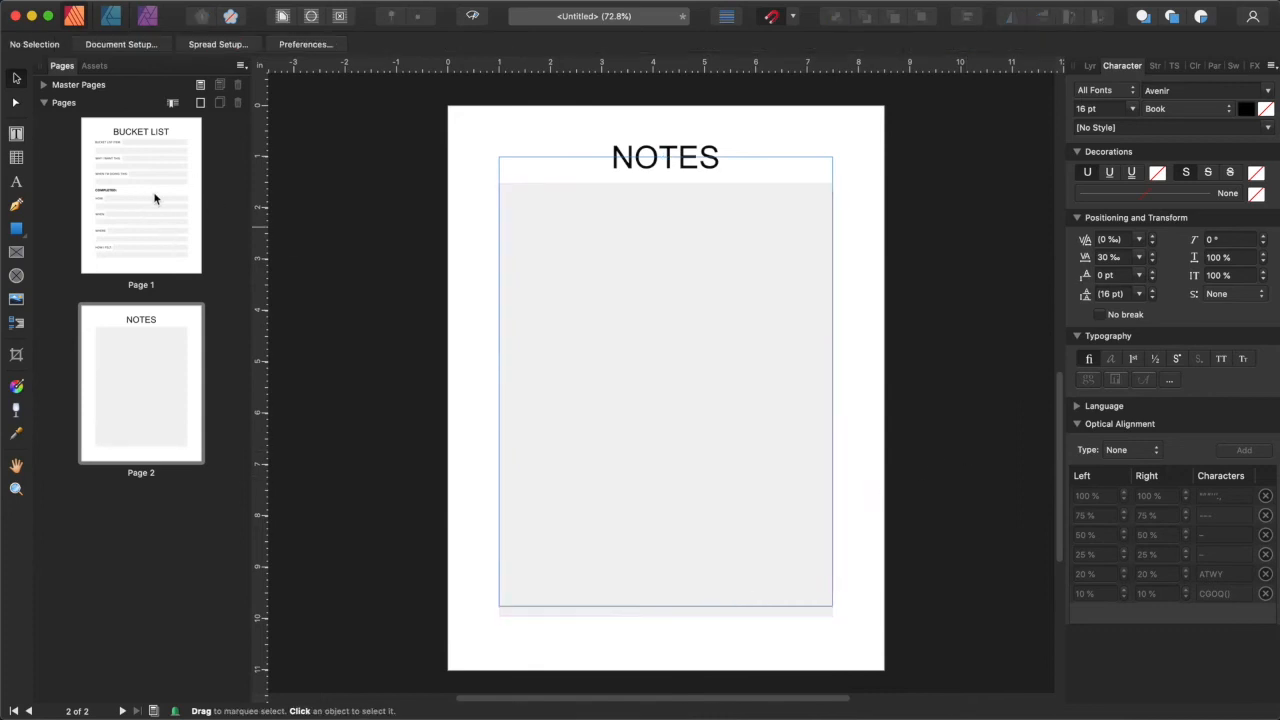
pyautogui.click(472, 16)
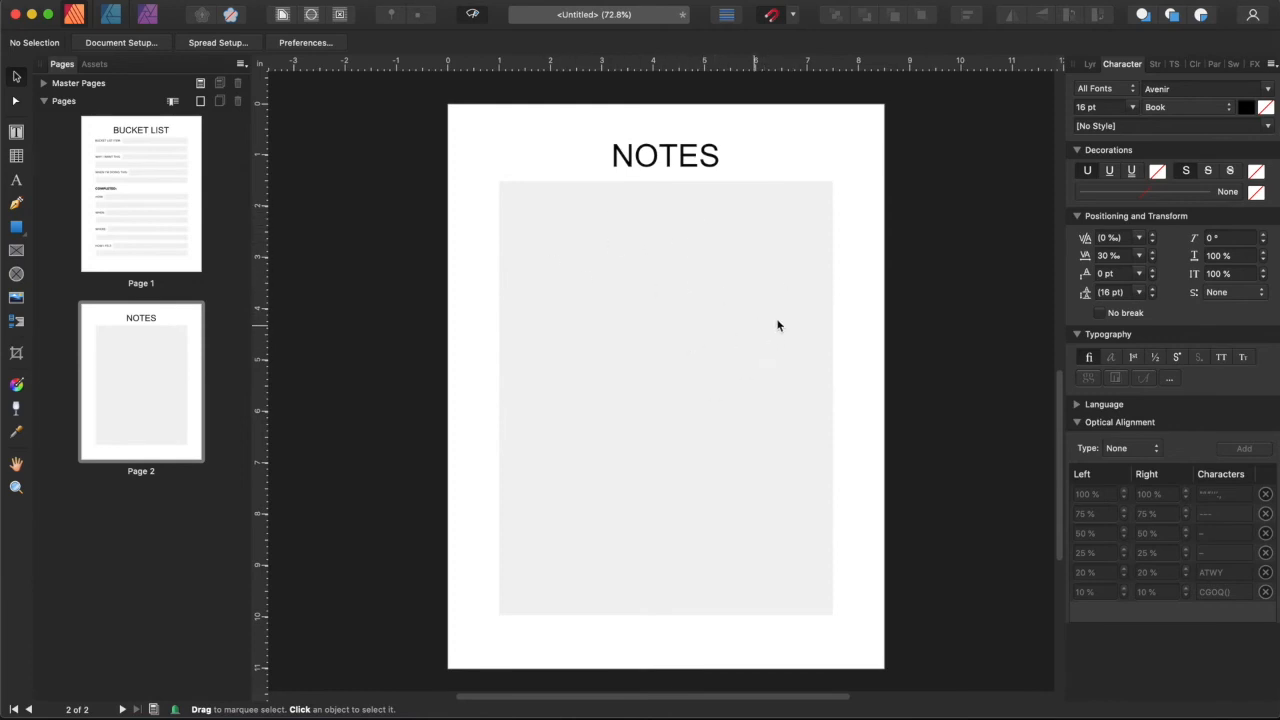
pyautogui.click(141, 179)
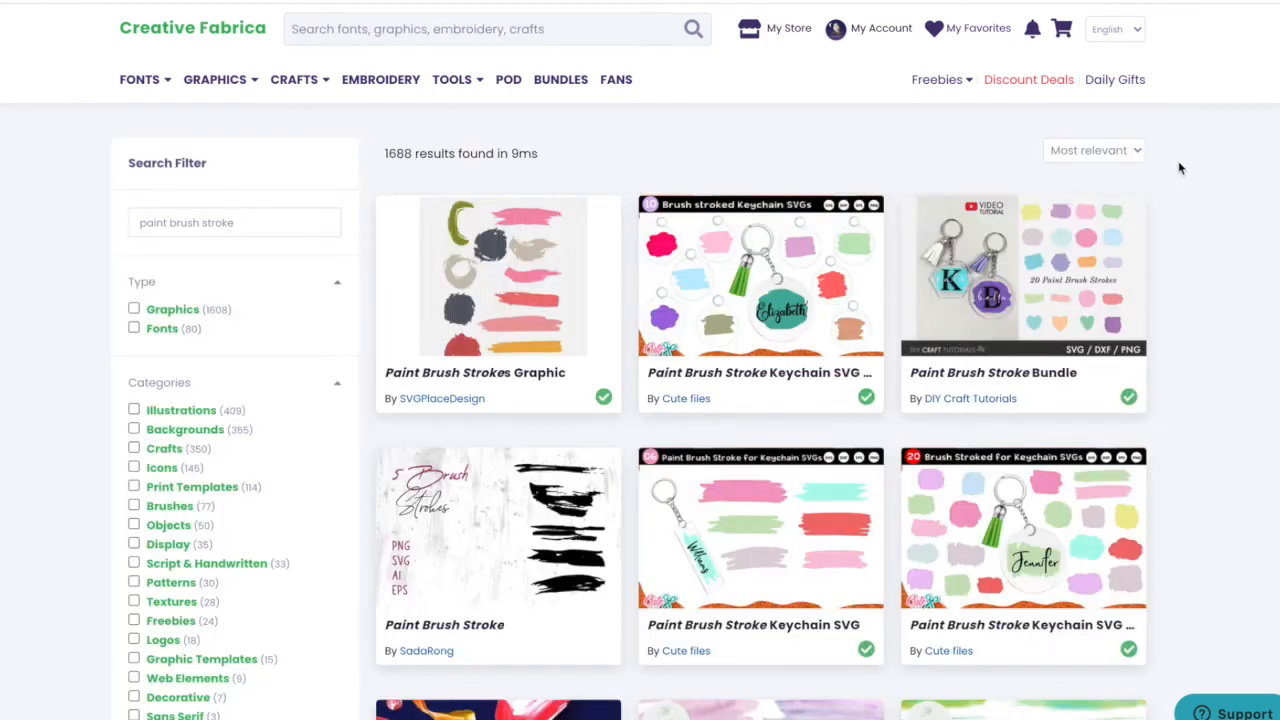
# Browse Creative Fabrica's paint brush stroke graphics and open the Teal and Gold Brush Strokes Clipart product page.
pyautogui.moveTo(358, 136)
pyautogui.scroll(-6, 1206, 252)
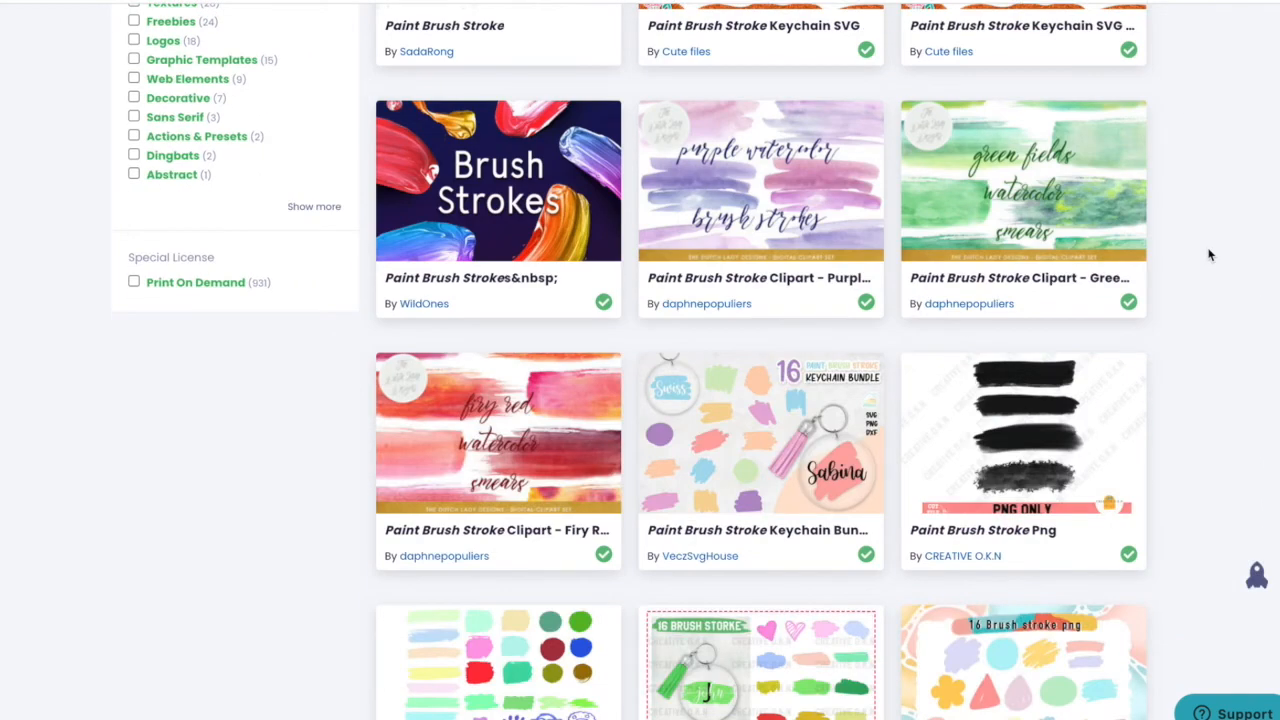
pyautogui.scroll(-4, 1208, 255)
pyautogui.scroll(-4, 1208, 255)
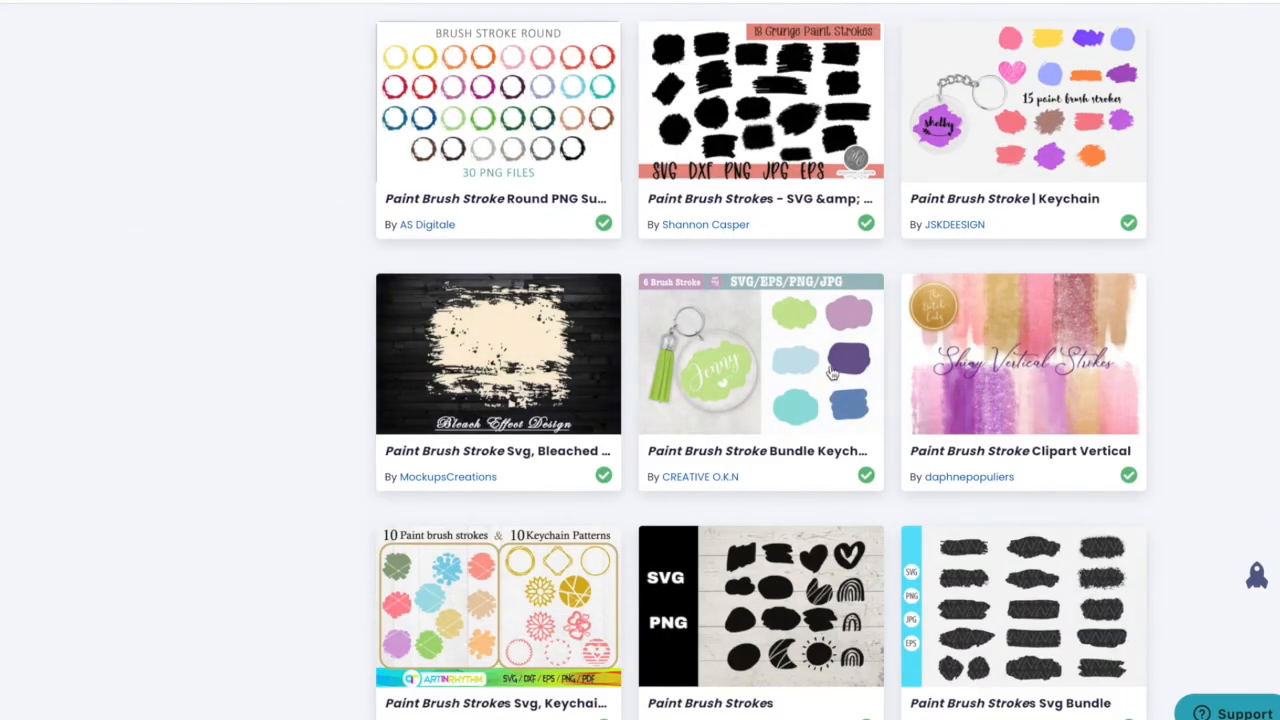
pyautogui.scroll(-1, 1219, 299)
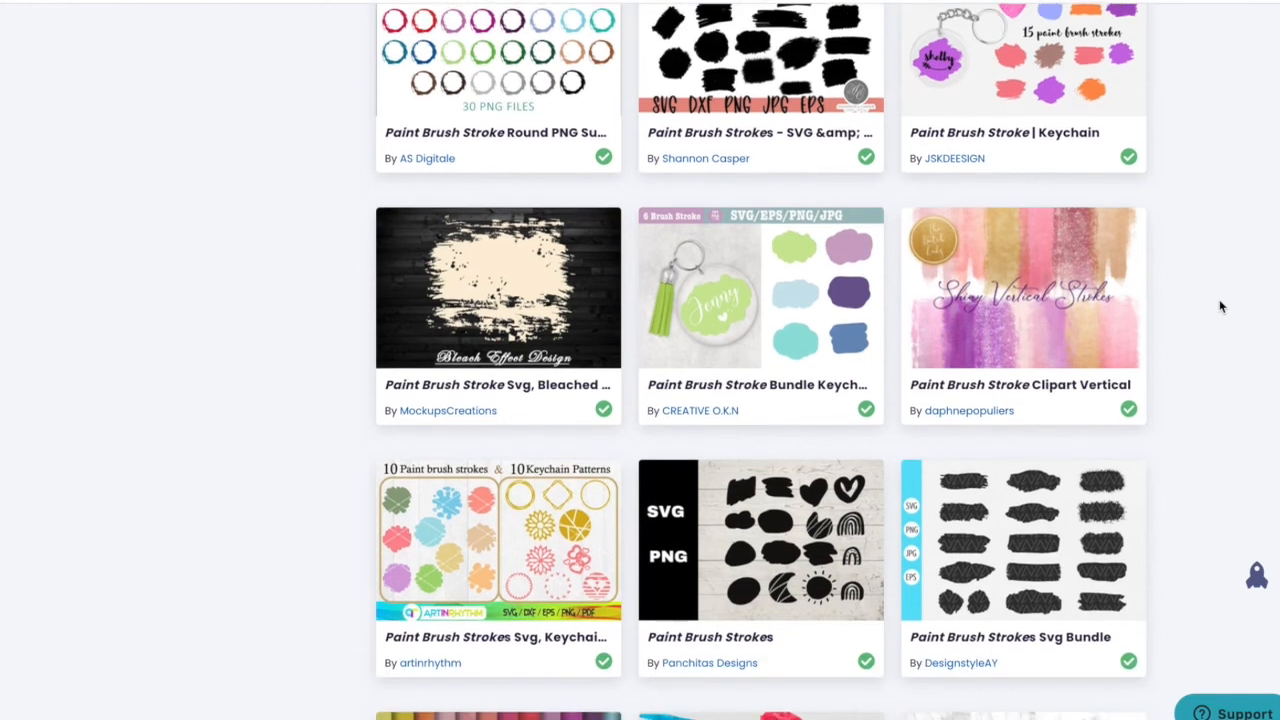
pyautogui.scroll(-3, 1219, 299)
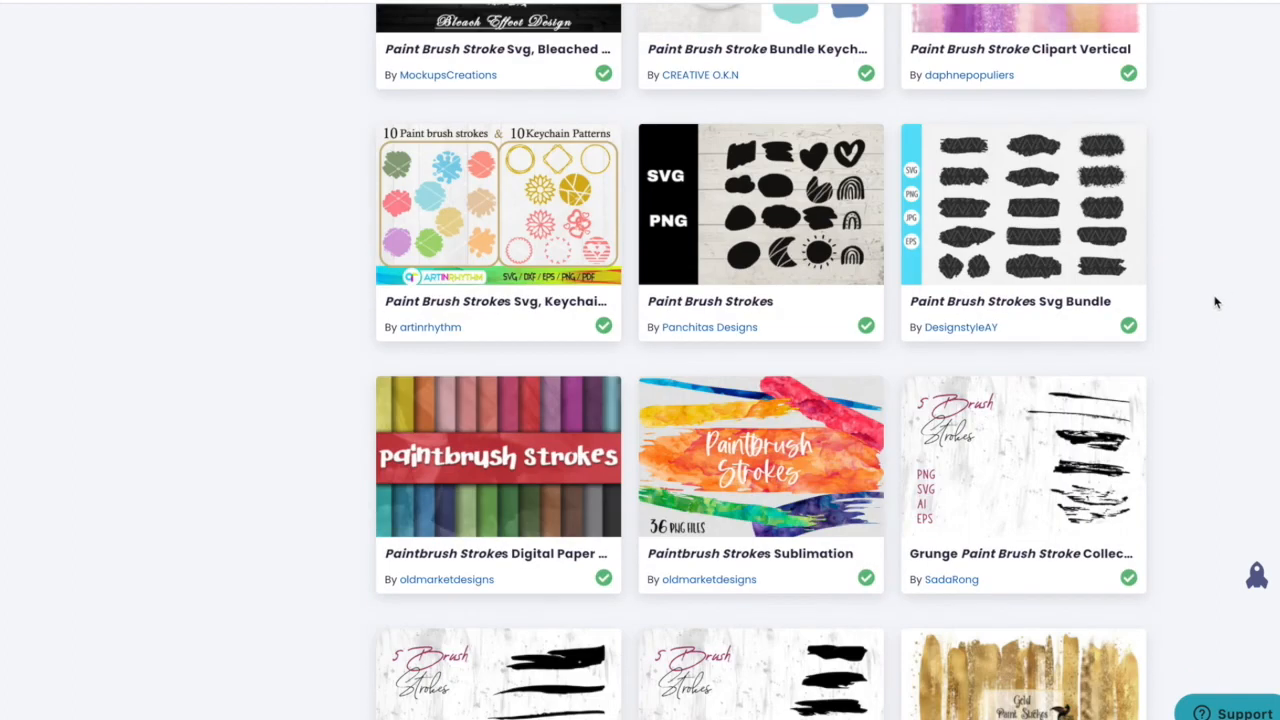
pyautogui.scroll(-1, 1213, 298)
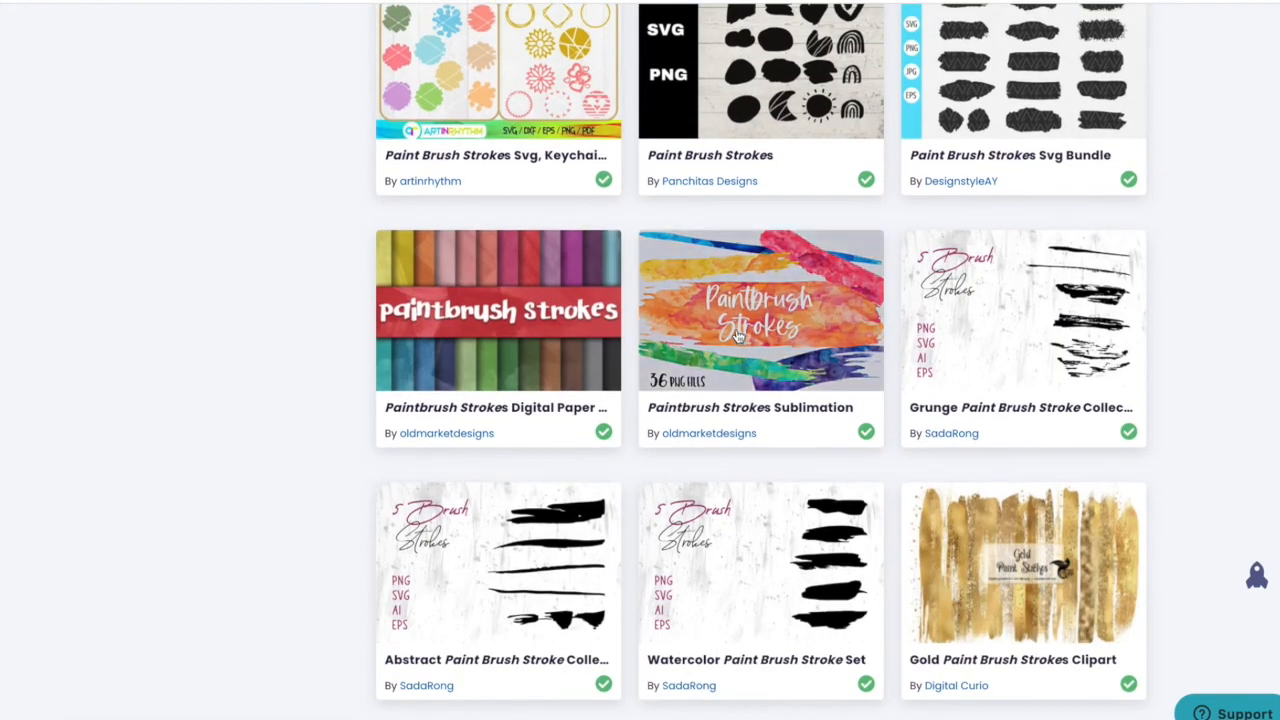
pyautogui.scroll(-3, 1190, 256)
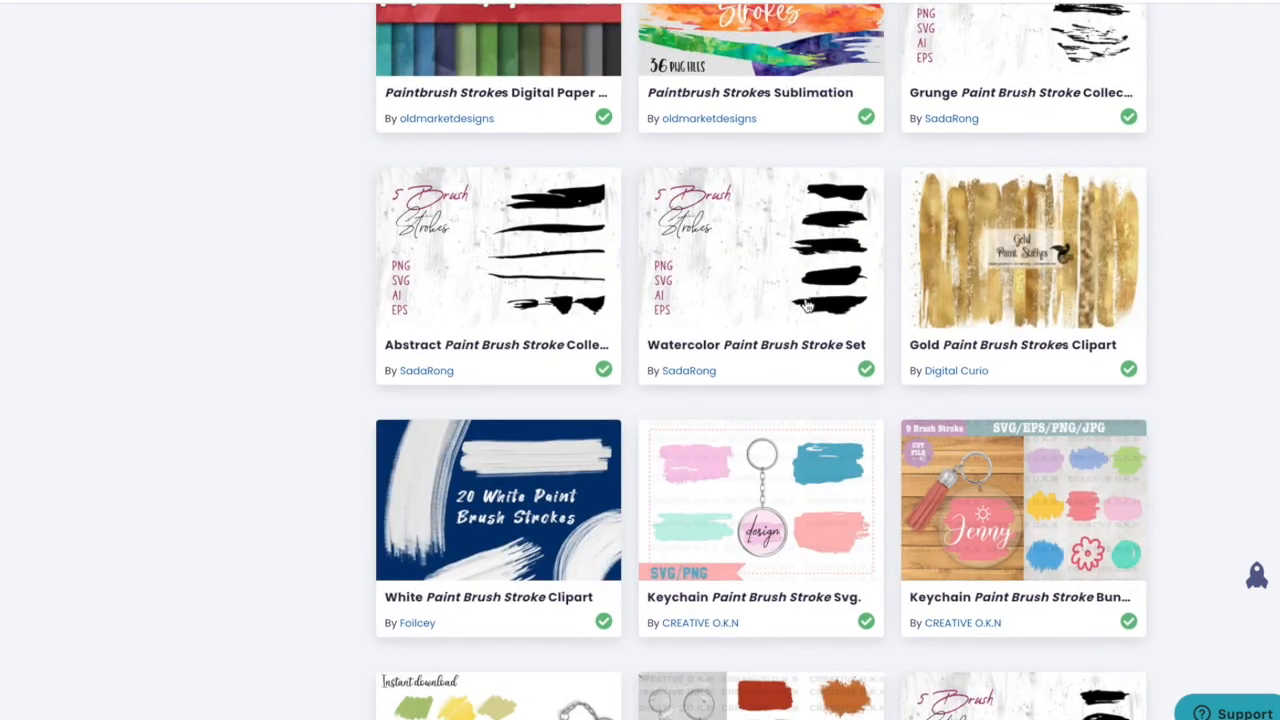
pyautogui.scroll(-3, 1188, 228)
pyautogui.scroll(-7, 1188, 228)
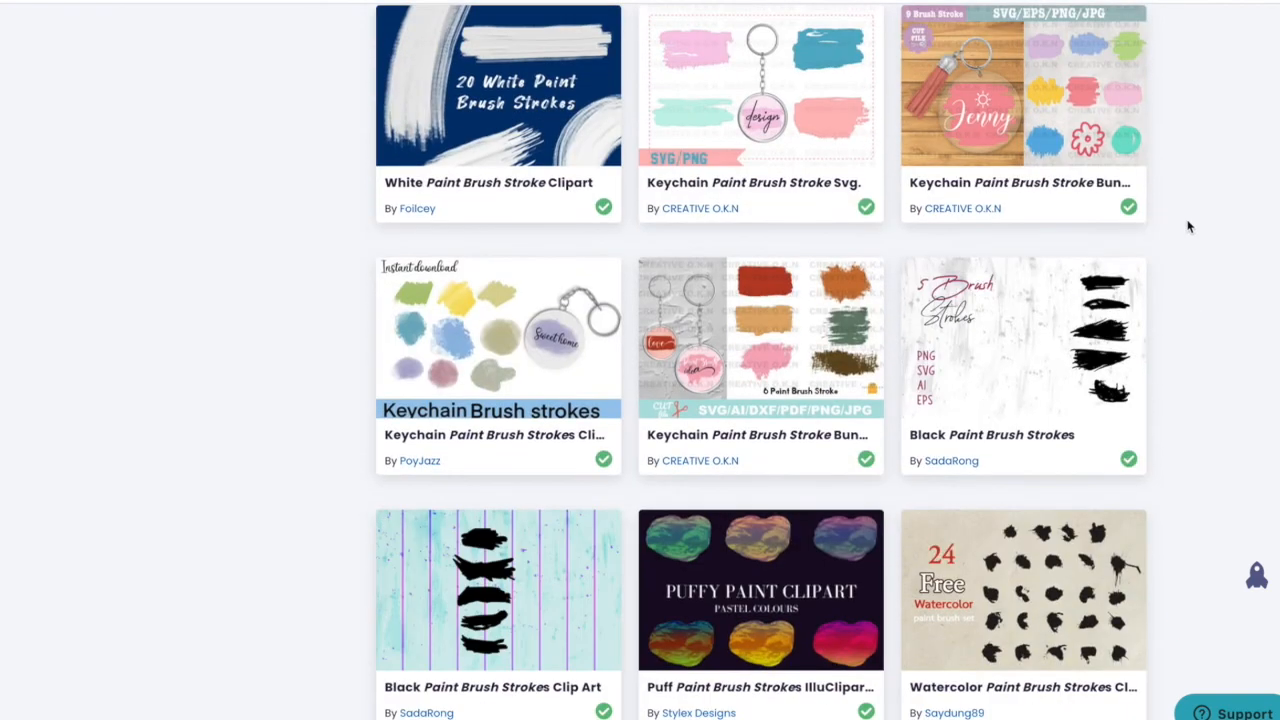
pyautogui.scroll(-2, 1188, 227)
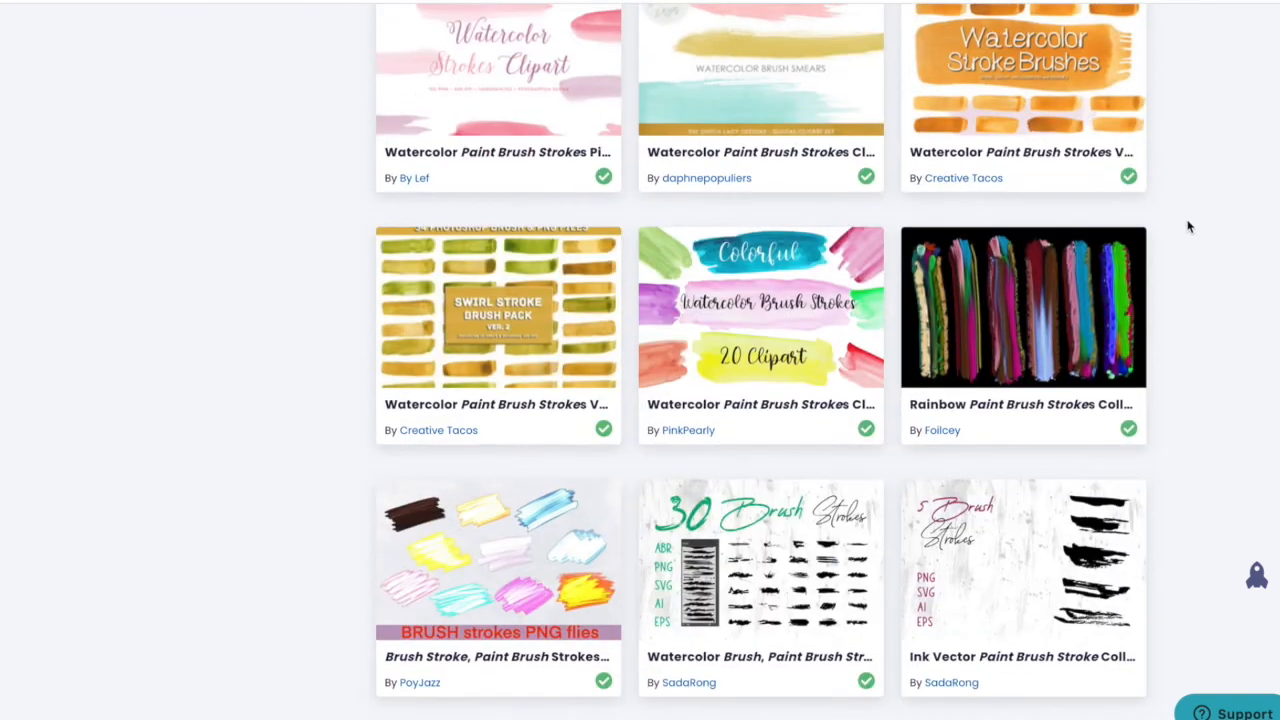
pyautogui.scroll(-12, 1188, 227)
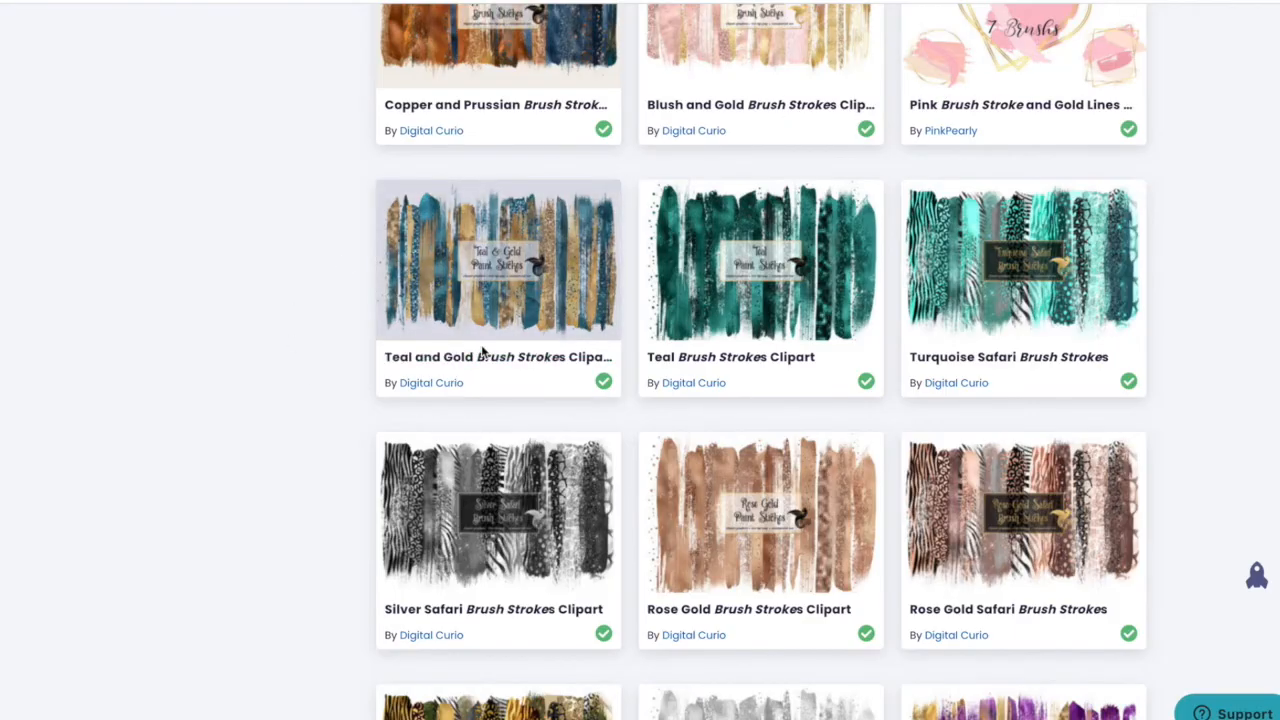
pyautogui.click(544, 317)
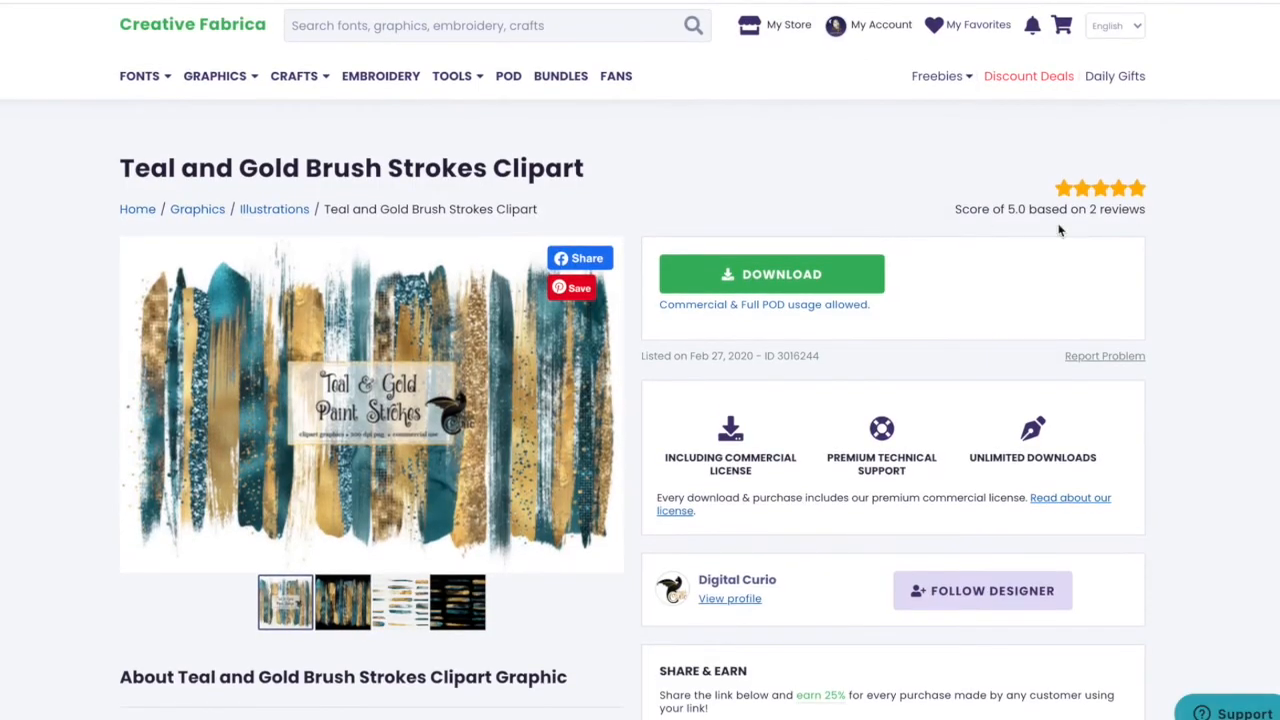
pyautogui.moveTo(1162, 210); pyautogui.dragTo(912, 208)
pyautogui.click(912, 202)
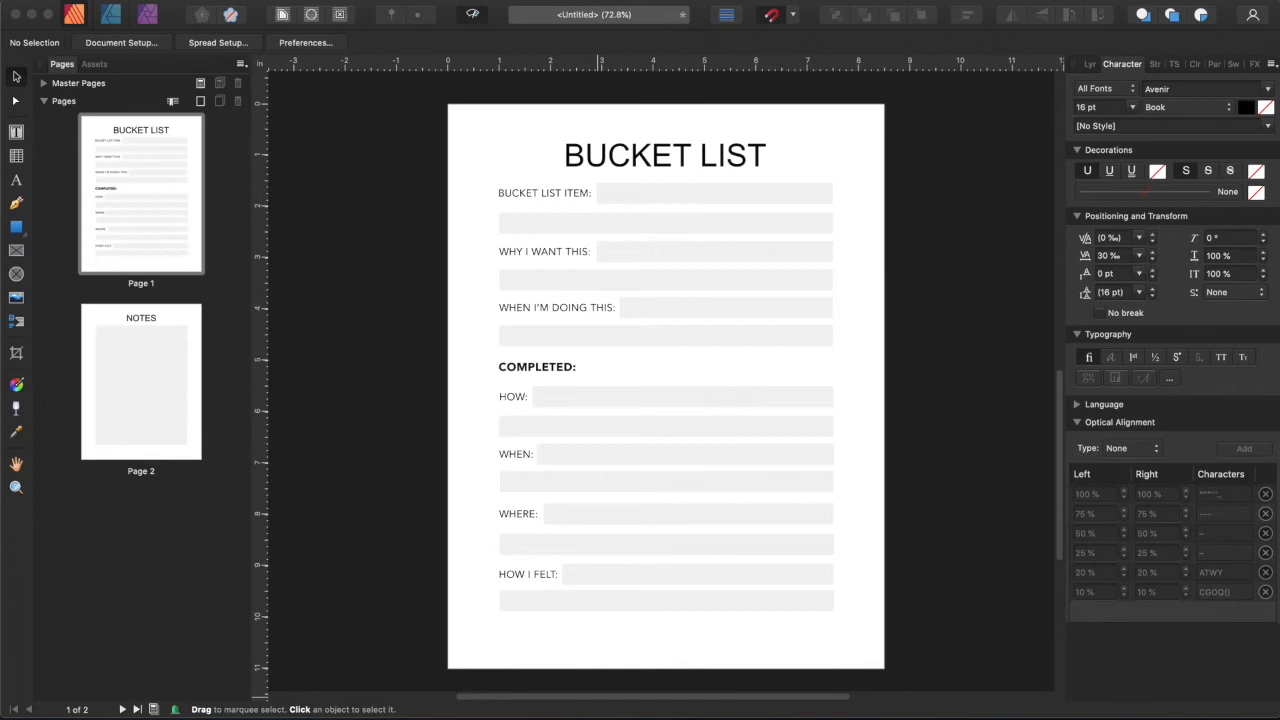
# Place the teal-and-gold_0003 paint stroke image on page 1 and scale it to about 52% over the BUCKET LIST title.
pyautogui.moveTo(757, 266); pyautogui.dragTo(640, 257)
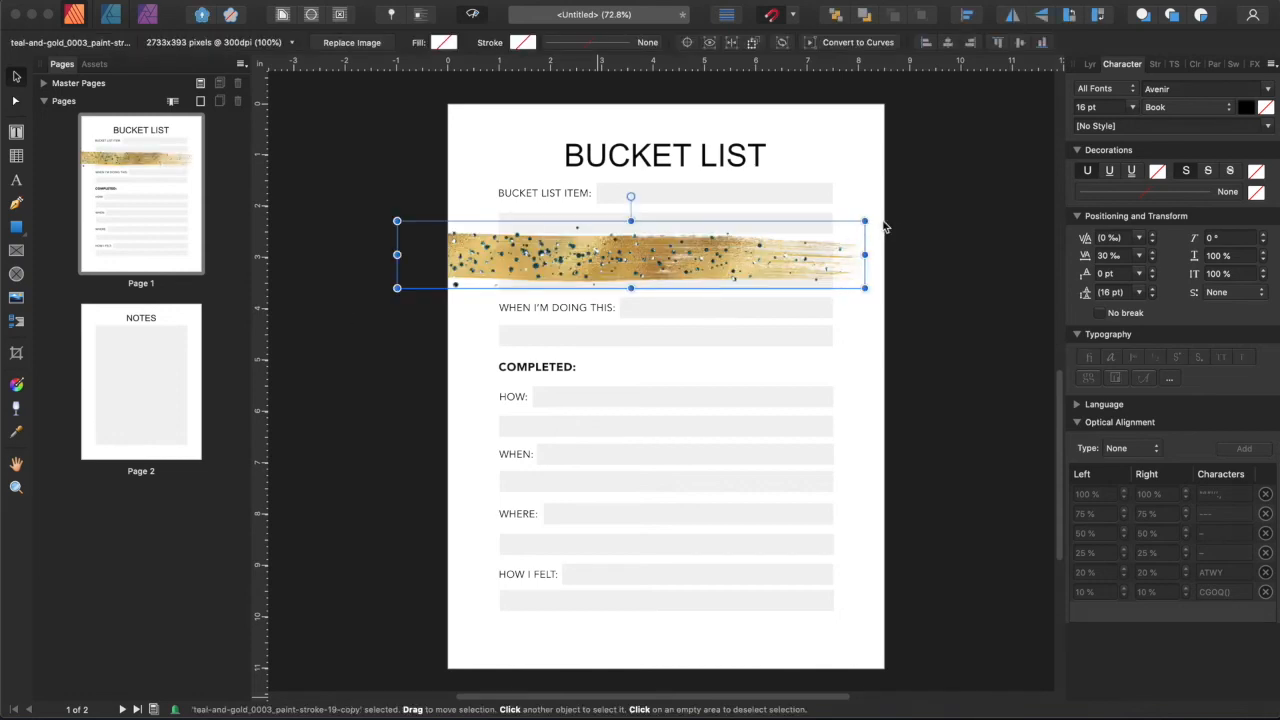
pyautogui.moveTo(865, 221); pyautogui.dragTo(696, 245)
pyautogui.moveTo(600, 260)
pyautogui.mouseDown()
pyautogui.moveTo(662, 236)
pyautogui.moveTo(720, 160)
pyautogui.mouseUp()
pyautogui.moveTo(814, 145); pyautogui.dragTo(785, 146)
pyautogui.press('super+equal')
pyautogui.press('super+equal')
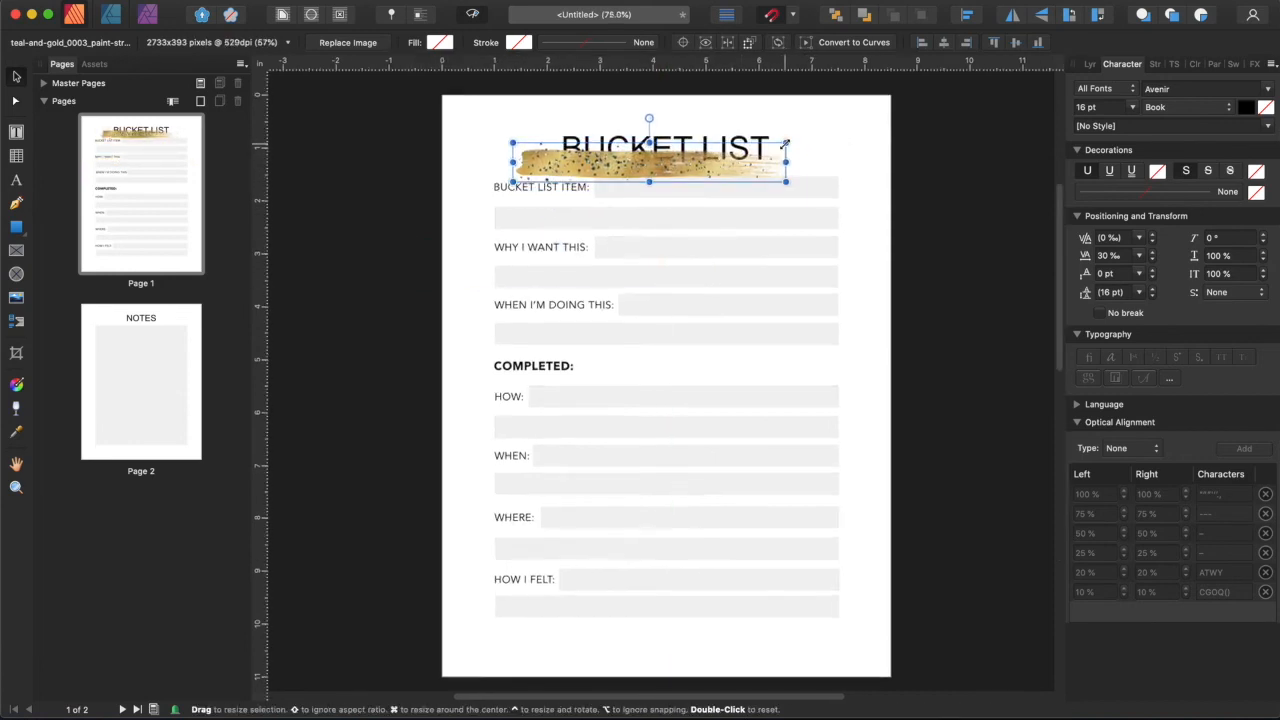
pyautogui.scroll(5, 728, 205)
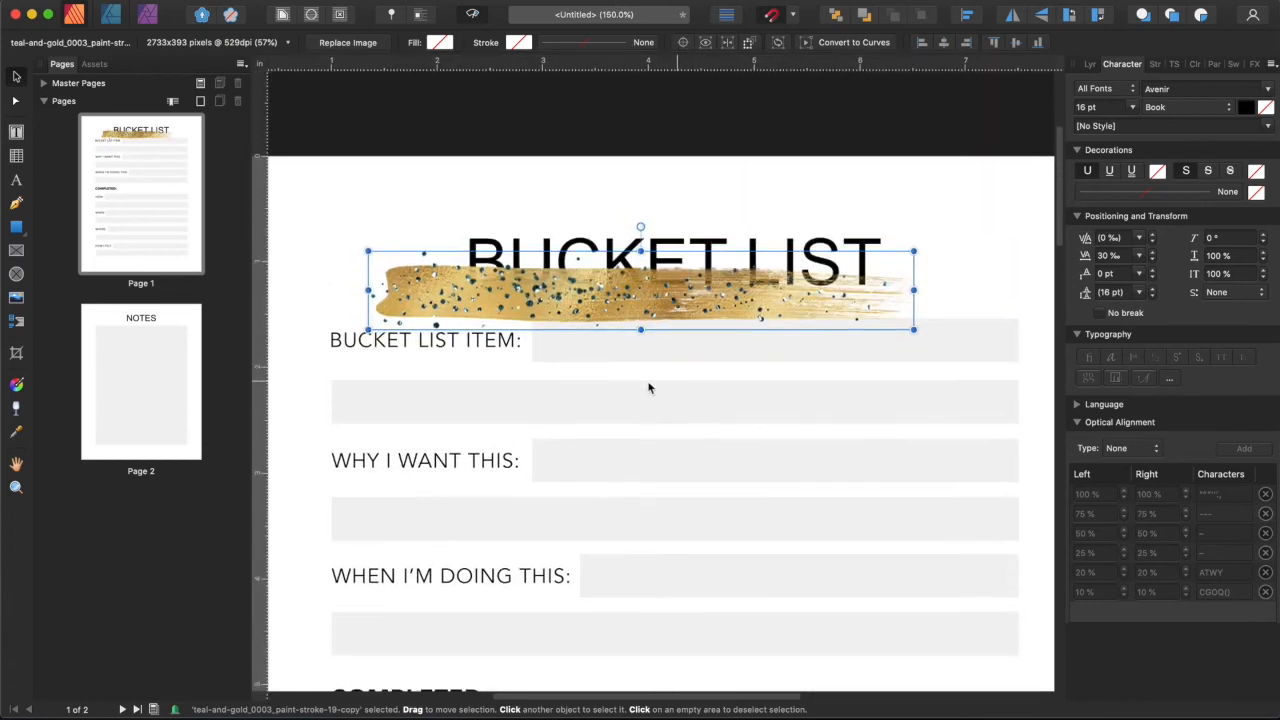
pyautogui.moveTo(369, 249); pyautogui.dragTo(412, 258)
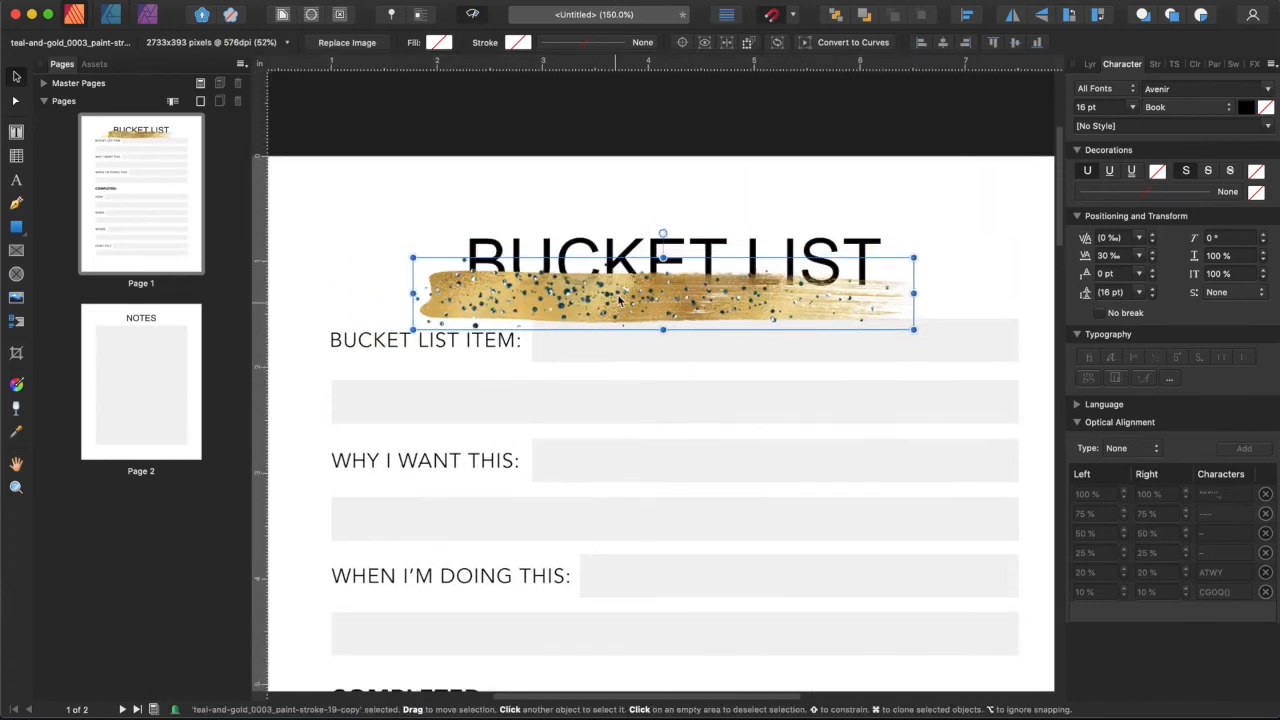
pyautogui.moveTo(620, 298); pyautogui.dragTo(622, 290)
# Move the paint stroke's layer below the BUCKET LIST text and enlarge the stroke to about 64%.
pyautogui.click(1088, 63)
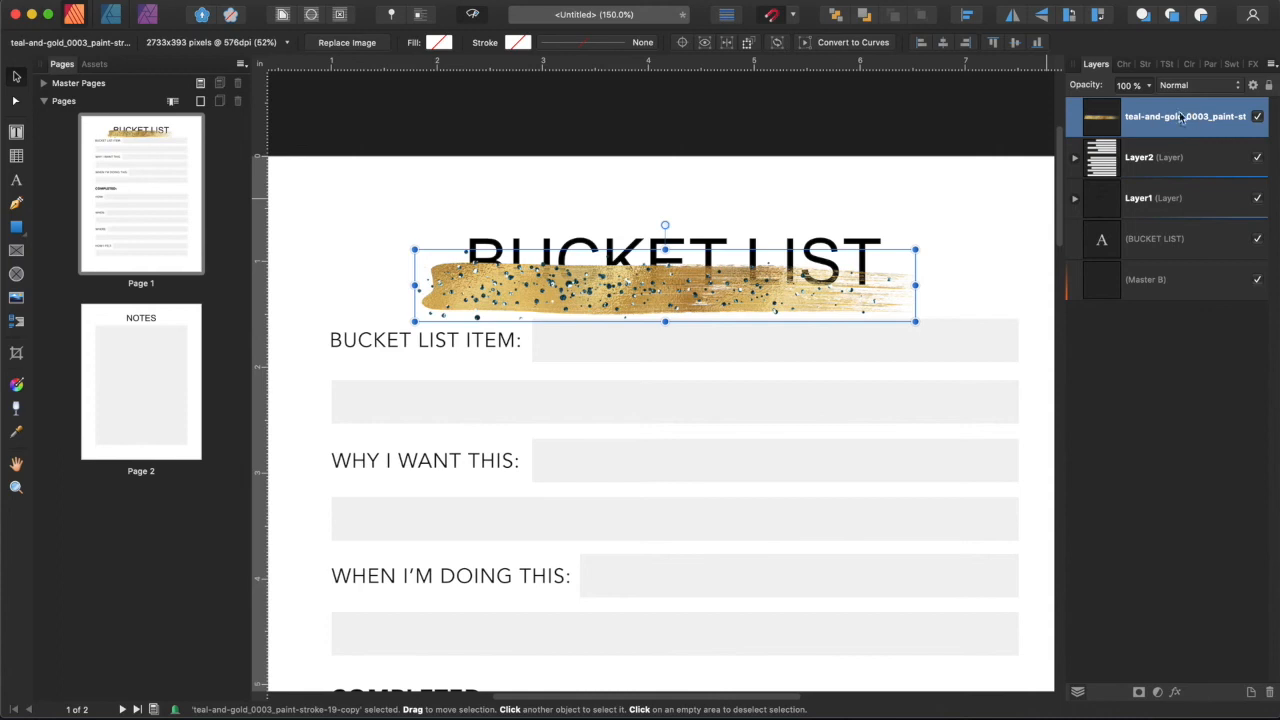
pyautogui.moveTo(1180, 116)
pyautogui.mouseDown()
pyautogui.moveTo(1112, 176)
pyautogui.moveTo(1092, 262)
pyautogui.mouseUp()
pyautogui.click(749, 160)
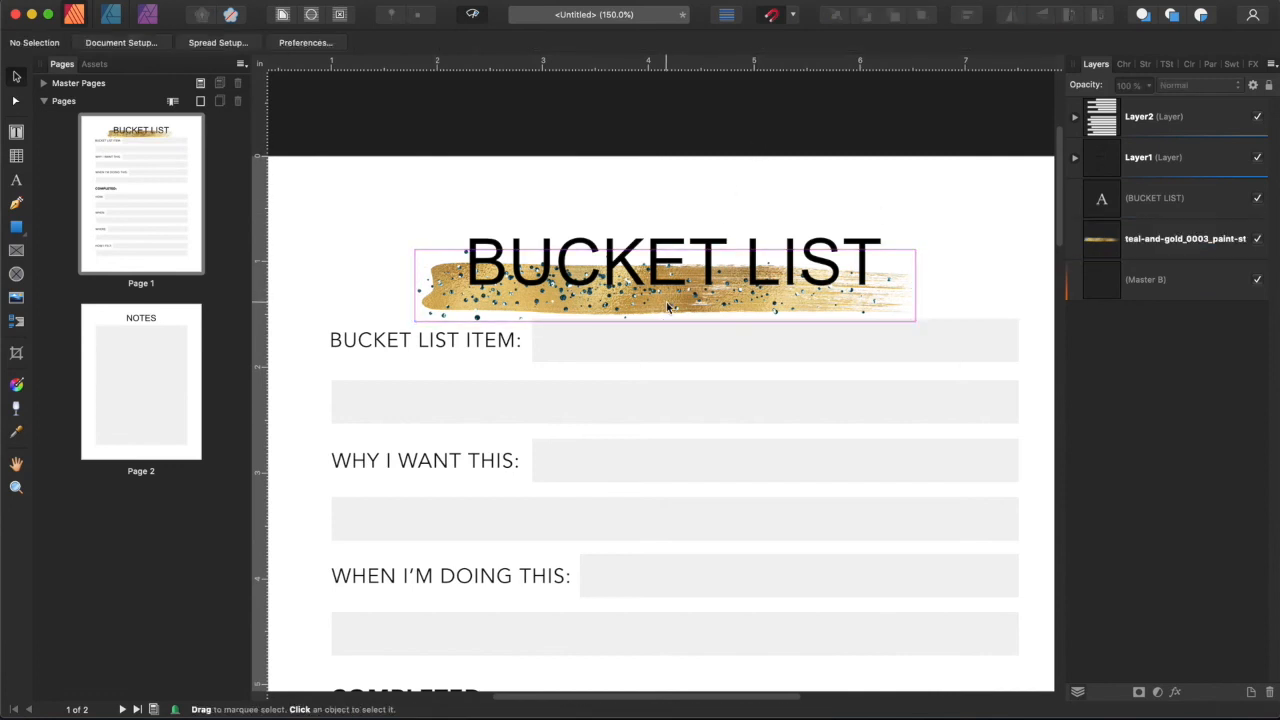
pyautogui.click(1213, 230)
pyautogui.moveTo(915, 249); pyautogui.dragTo(980, 222)
# Set the BUCKET LIST title in Black And White Display, enlarge it to about 52.4 pt and recenter it over the stroke.
pyautogui.click(755, 260)
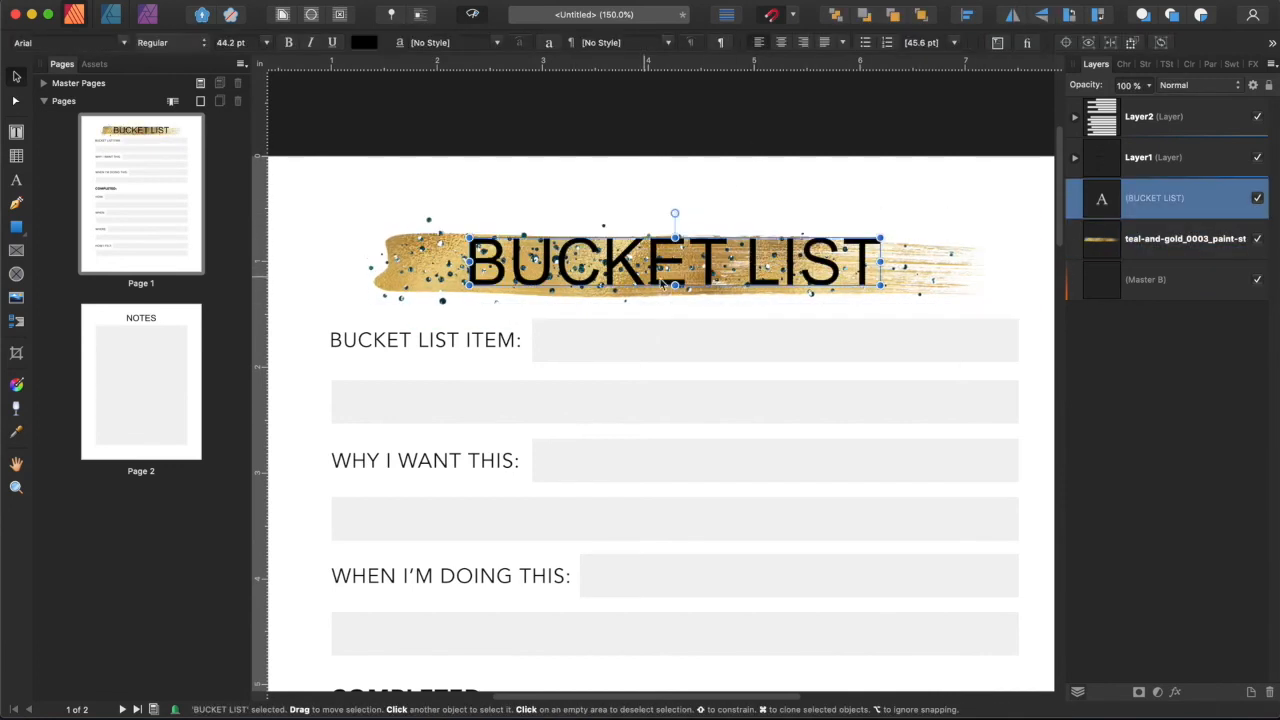
pyautogui.click(126, 41)
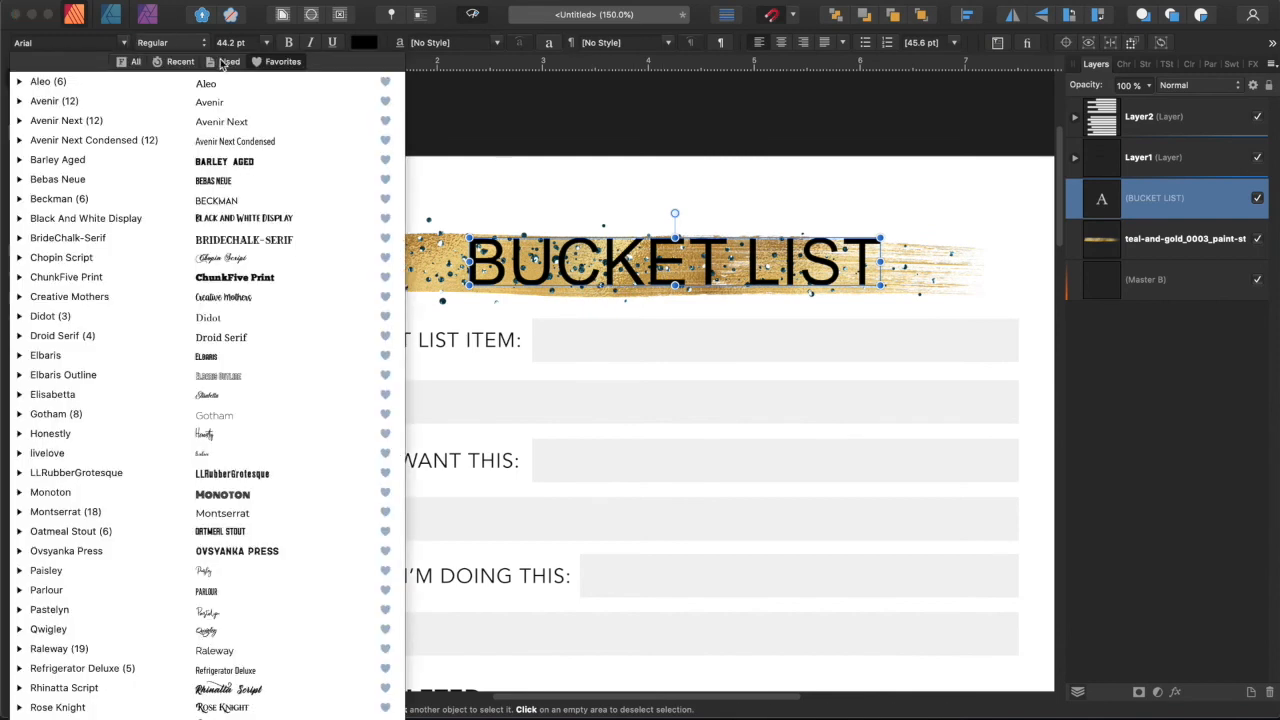
pyautogui.click(167, 219)
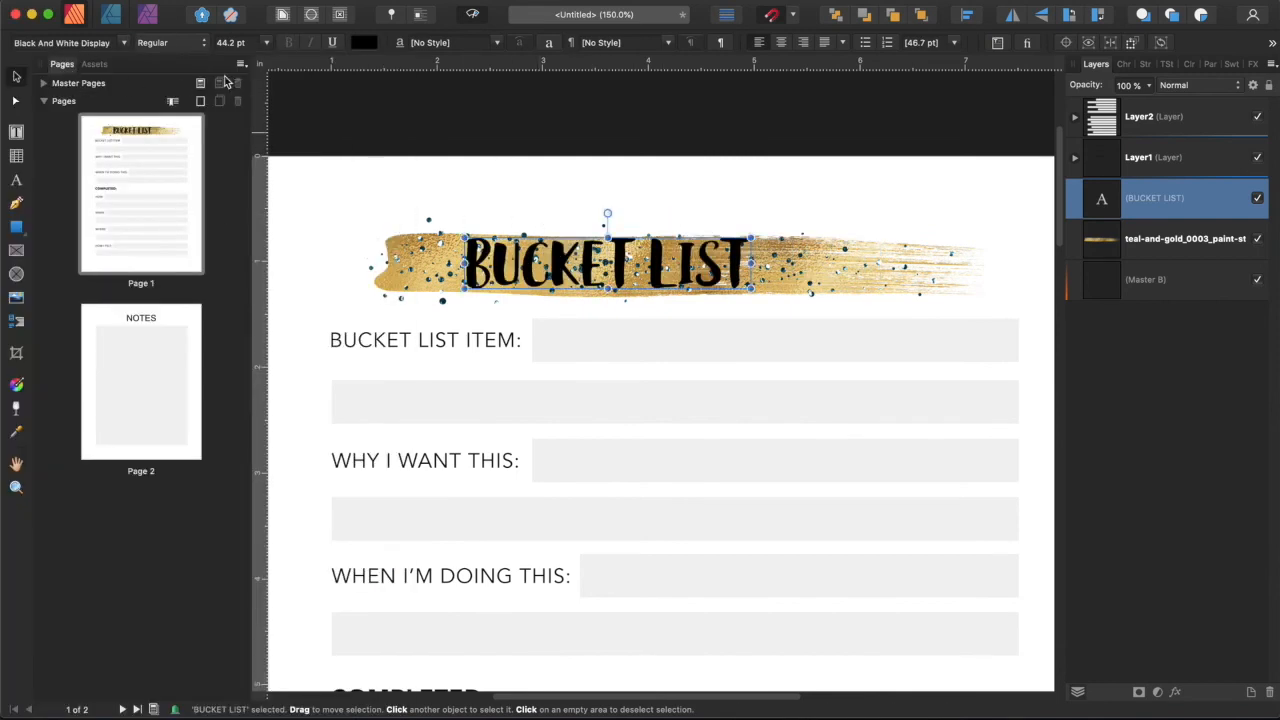
pyautogui.moveTo(751, 237); pyautogui.dragTo(803, 229)
pyautogui.moveTo(719, 255); pyautogui.dragTo(760, 258)
# Enlarge the paint stroke to about 68%, tilt it slightly upward to the right, and reposition it behind the title.
pyautogui.click(968, 232)
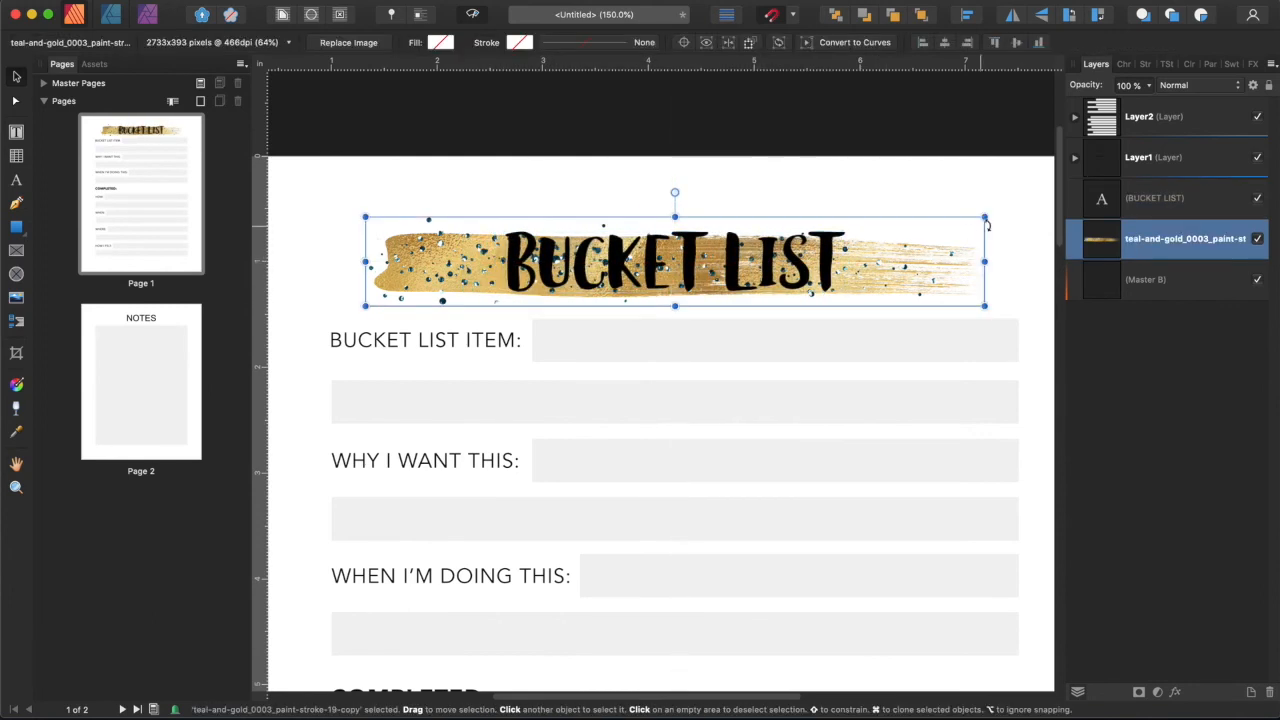
pyautogui.moveTo(984, 216)
pyautogui.mouseDown()
pyautogui.moveTo(1046, 207)
pyautogui.moveTo(940, 210)
pyautogui.moveTo(1010, 200)
pyautogui.mouseUp()
pyautogui.moveTo(850, 234); pyautogui.dragTo(872, 239)
pyautogui.moveTo(673, 185); pyautogui.dragTo(671, 184)
pyautogui.moveTo(1033, 192); pyautogui.dragTo(967, 204)
pyautogui.moveTo(890, 269); pyautogui.dragTo(923, 263)
# Change the BUCKET LIST title's text color to white.
pyautogui.click(703, 289)
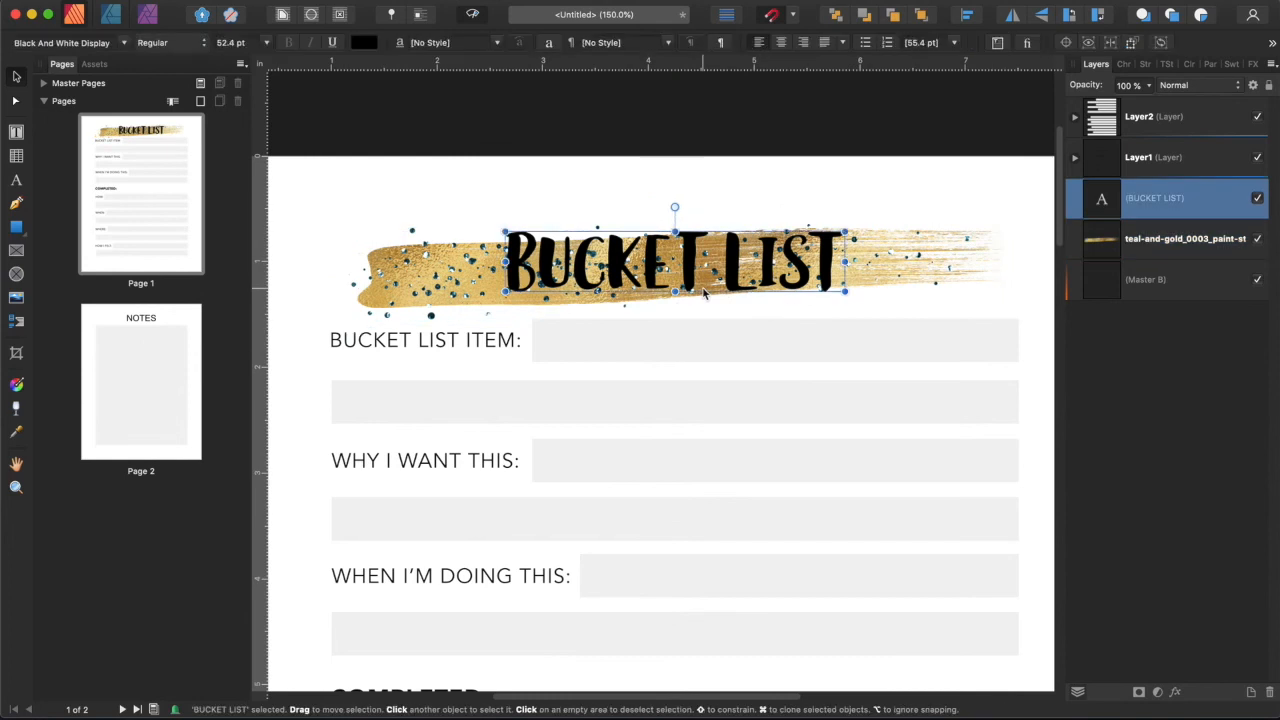
pyautogui.click(363, 43)
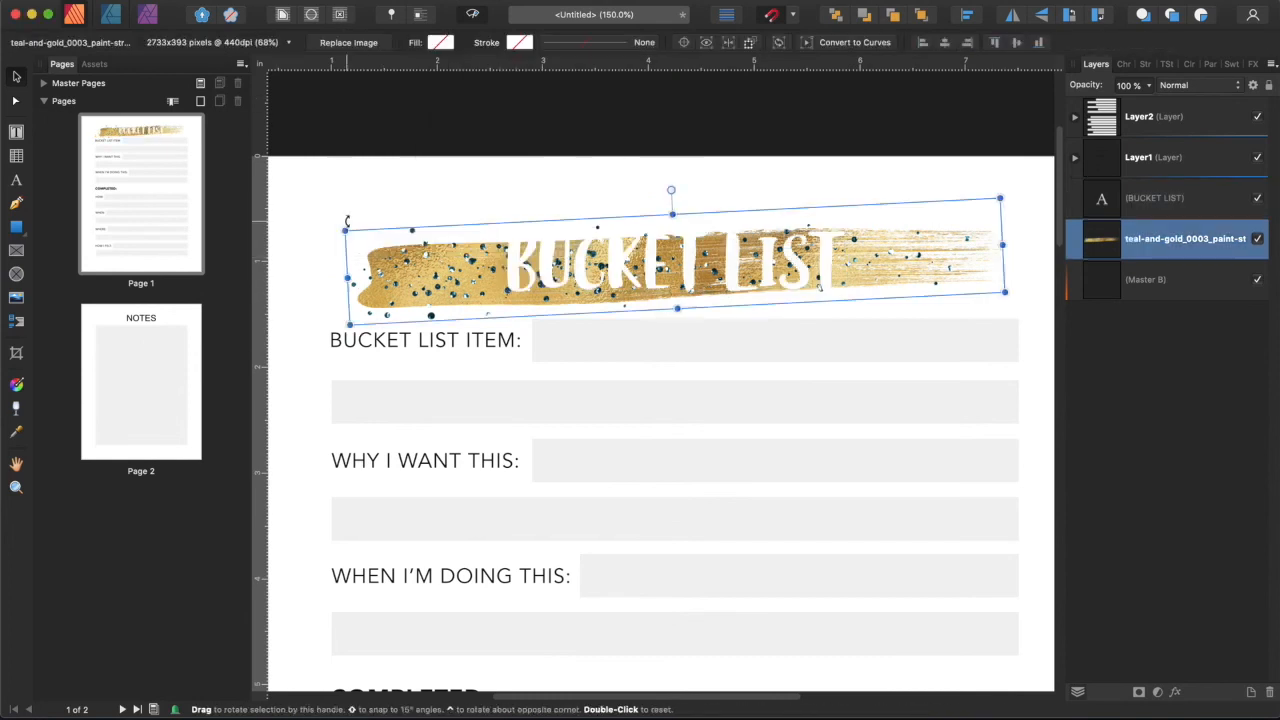
# Enlarge the paint stroke to about 78%, stretch it taller and reposition it behind the white title.
pyautogui.moveTo(347, 222); pyautogui.dragTo(256, 225)
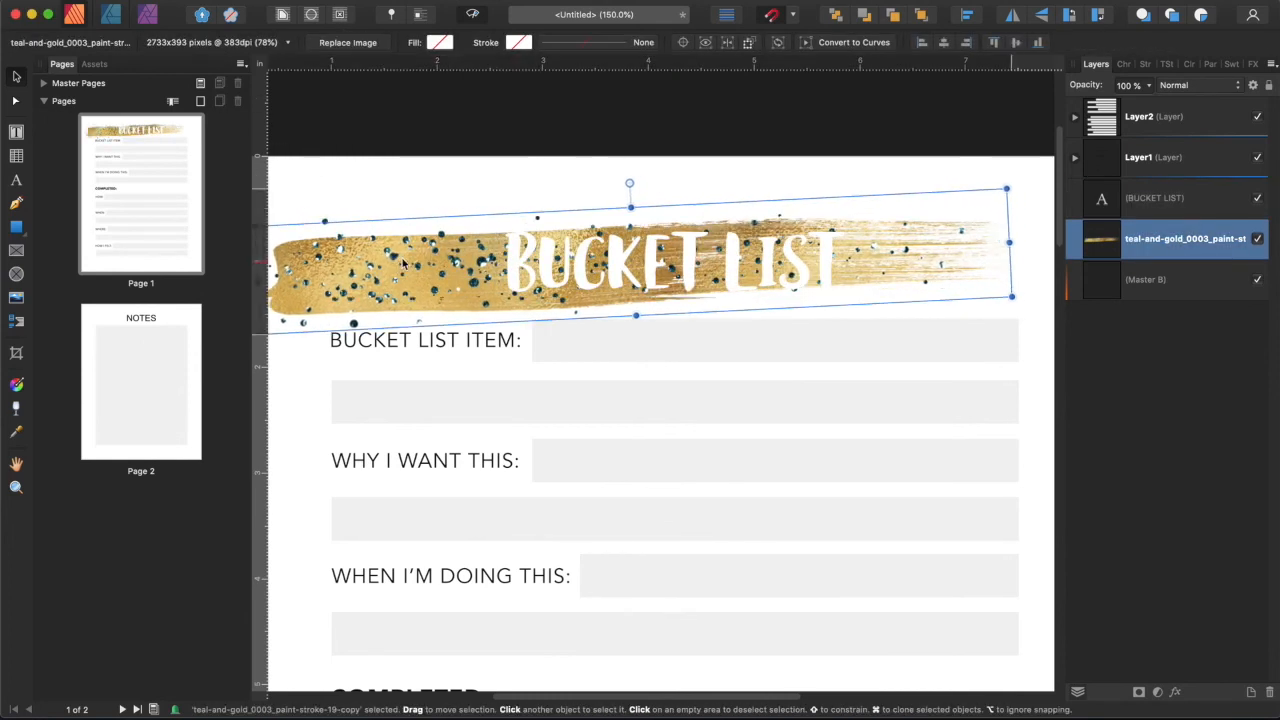
pyautogui.moveTo(636, 206); pyautogui.dragTo(639, 153)
pyautogui.moveTo(697, 210); pyautogui.dragTo(701, 241)
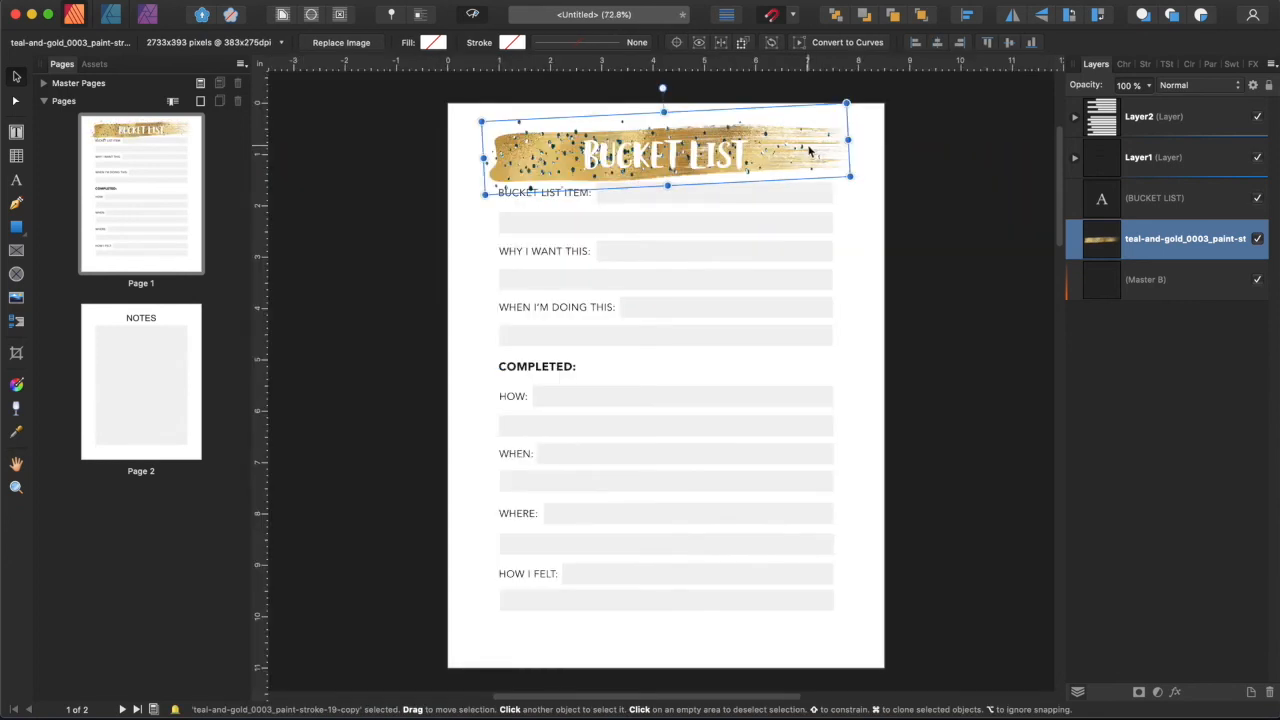
# Duplicate the paint stroke, mirror and shorten the copy, and angle it over the faded right end of the original stroke.
pyautogui.press('super+j')
pyautogui.moveTo(484, 158); pyautogui.dragTo(597, 152)
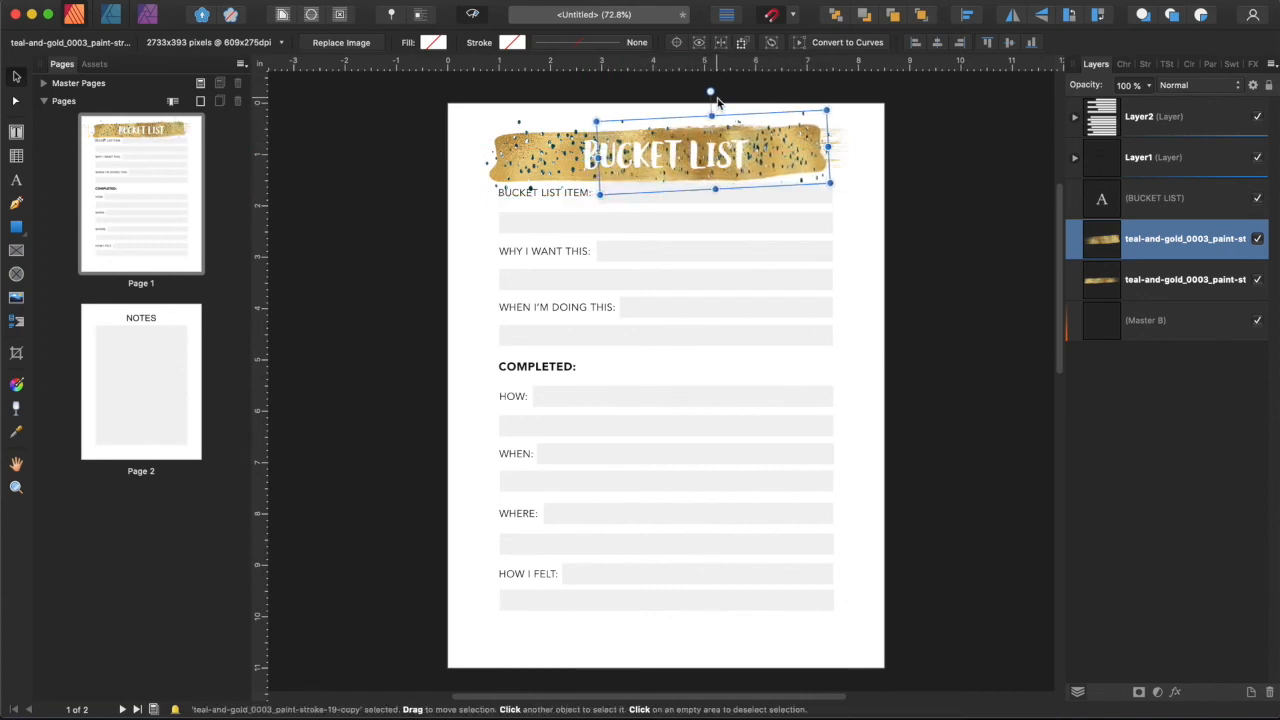
pyautogui.moveTo(714, 92); pyautogui.dragTo(721, 92)
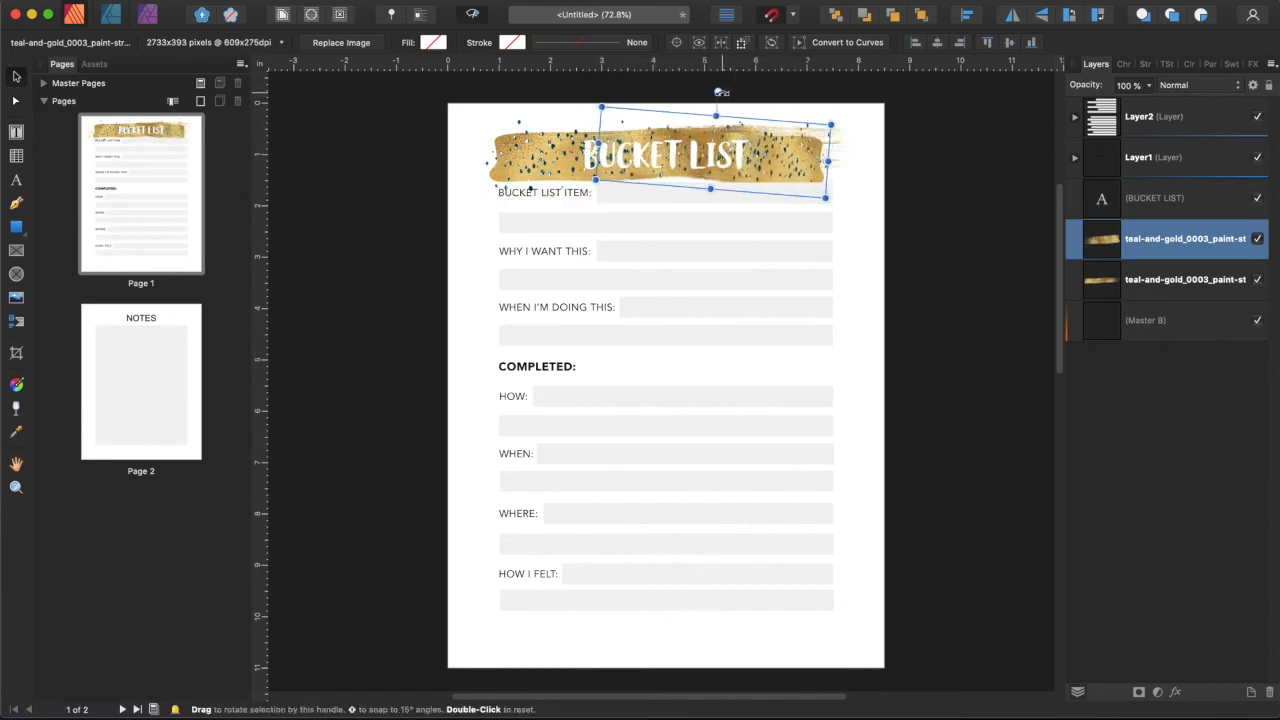
pyautogui.moveTo(810, 172); pyautogui.dragTo(822, 168)
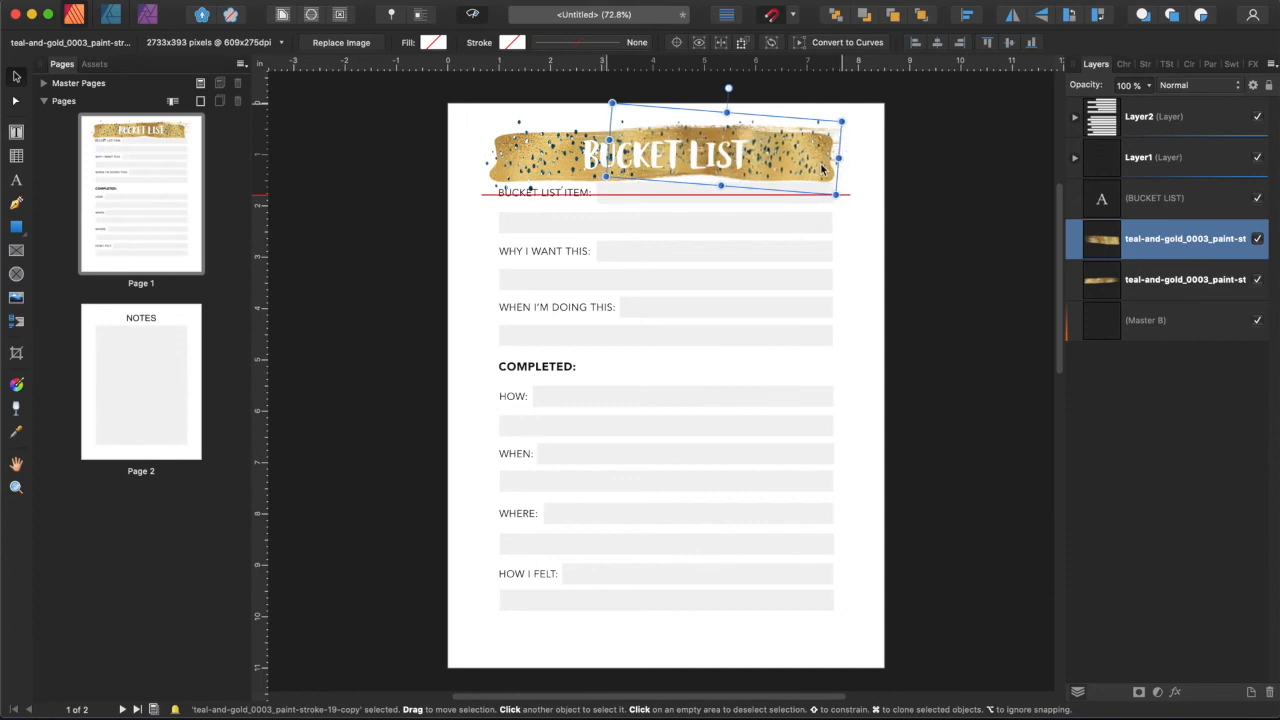
pyautogui.press('super+z')
pyautogui.press('super+z')
pyautogui.press('super+1')
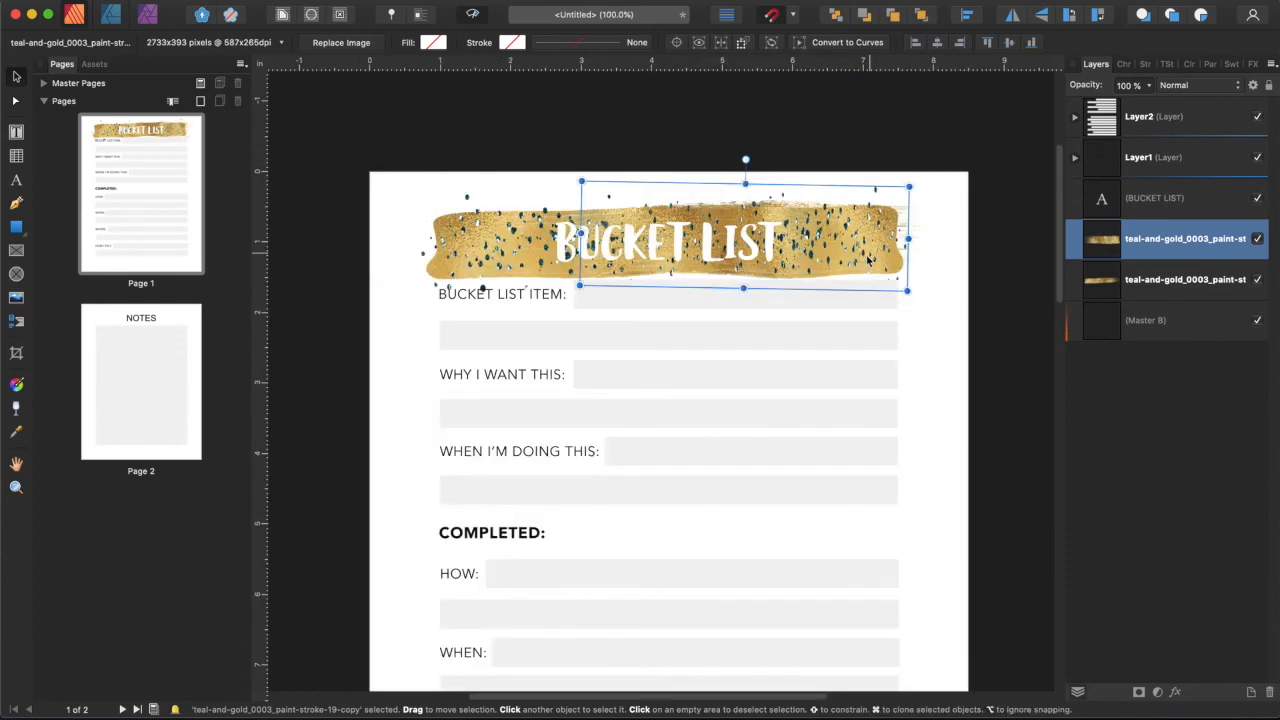
# Crop the faded right end off the original paint stroke so it ends beneath the mirrored copy.
pyautogui.click(1185, 272)
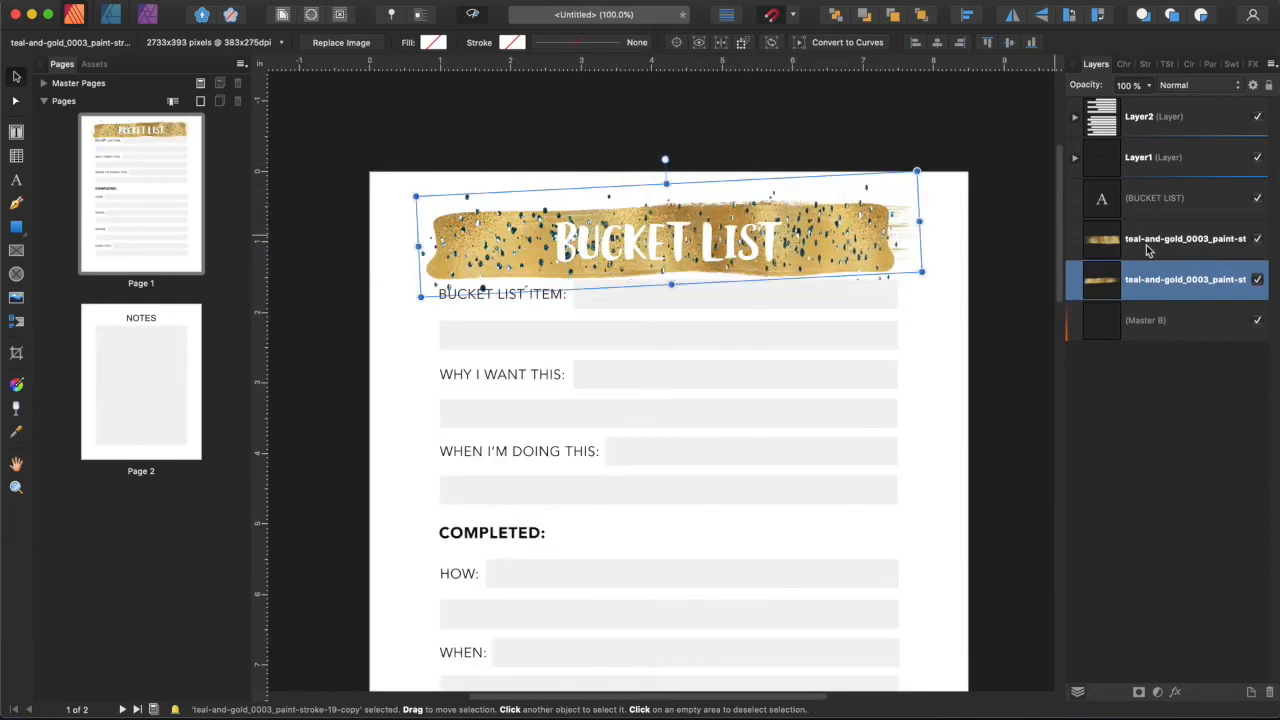
pyautogui.moveTo(905, 228)
pyautogui.mouseDown()
pyautogui.moveTo(838, 228)
pyautogui.moveTo(905, 228)
pyautogui.mouseUp()
pyautogui.press('c')
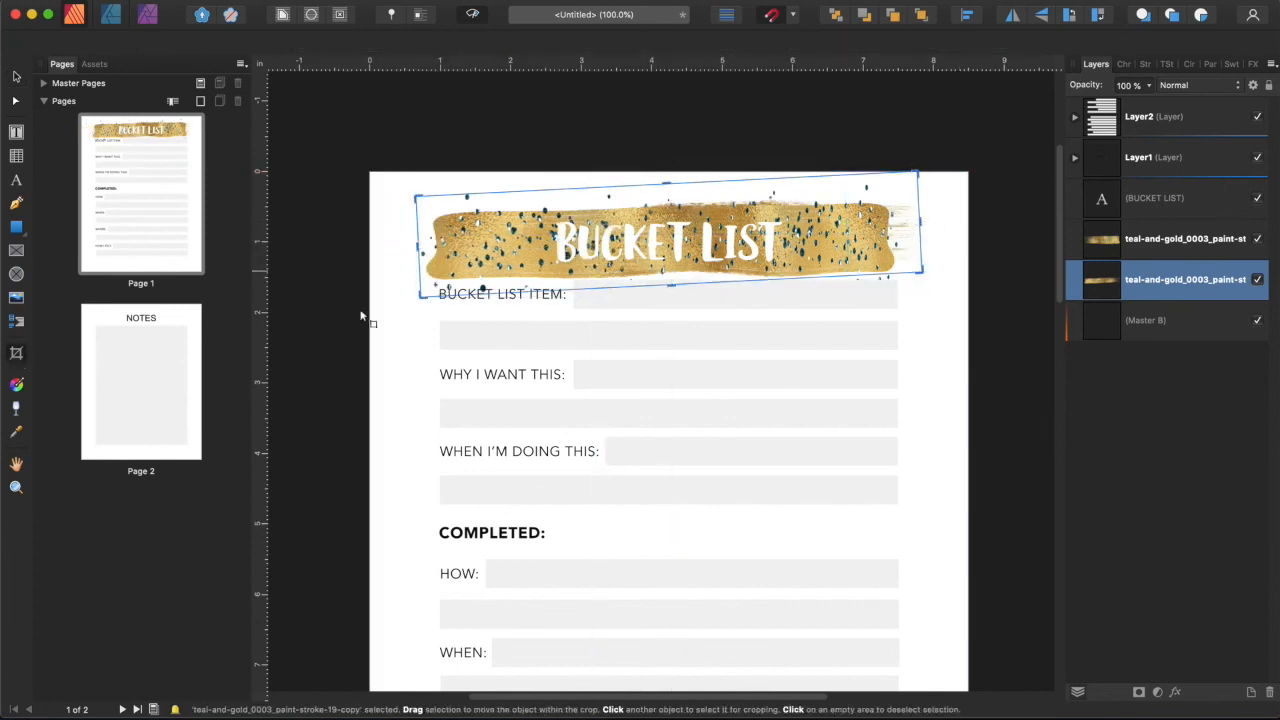
pyautogui.moveTo(920, 222); pyautogui.dragTo(882, 221)
pyautogui.press('v')
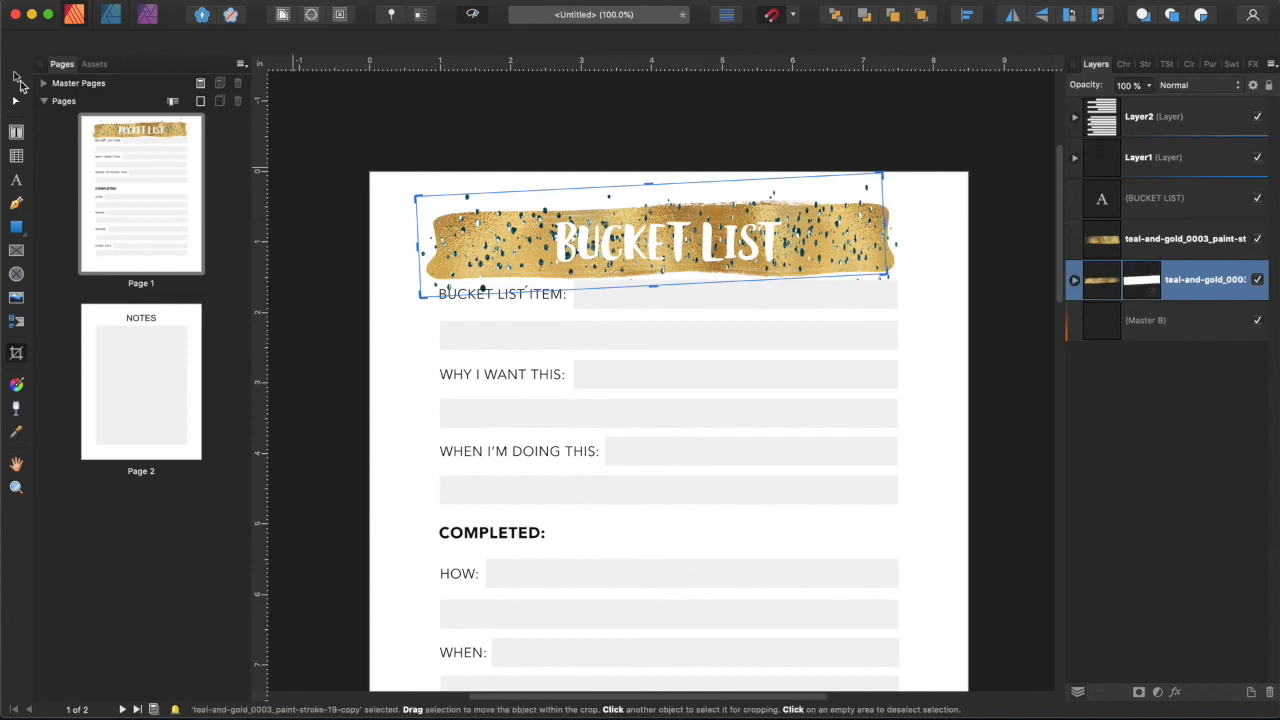
pyautogui.click(538, 160)
# Group the original paint stroke with its mirrored copy and shift the group slightly right behind the BUCKET LIST title.
pyautogui.click(826, 244)
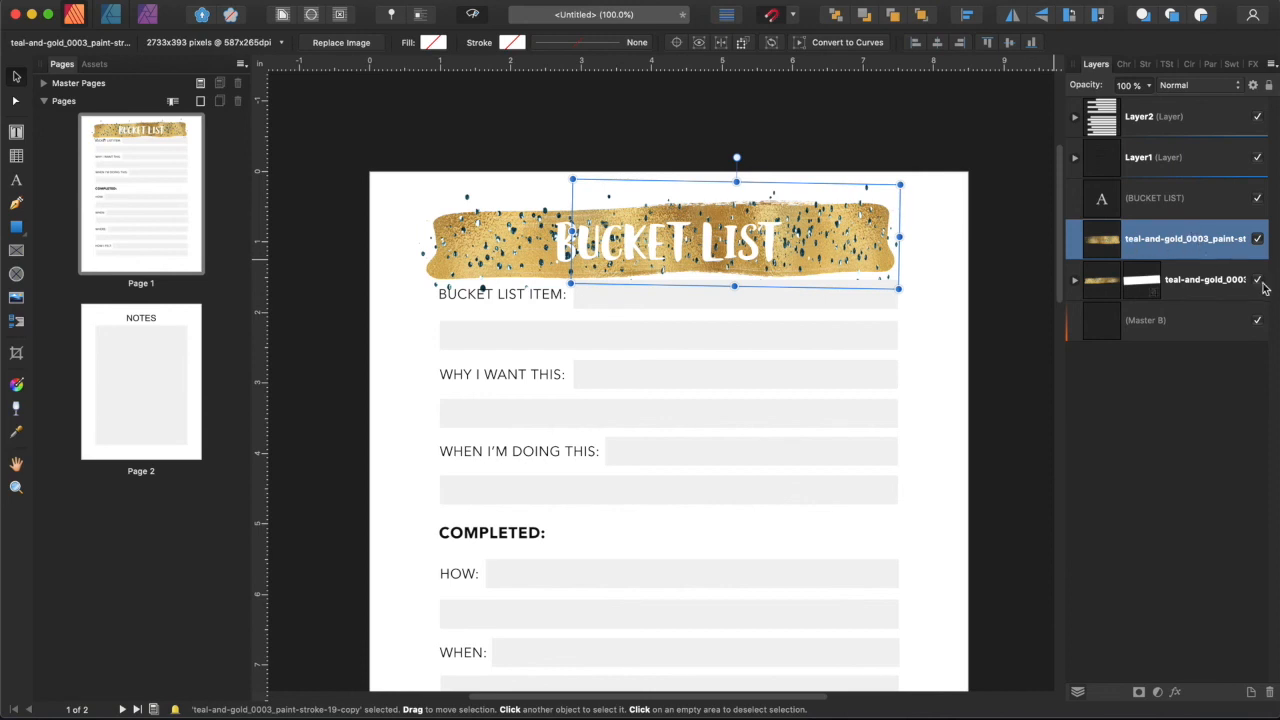
pyautogui.keyDown('shift'); pyautogui.click(1208, 287); pyautogui.keyUp('shift')
pyautogui.rightClick(1204, 281)
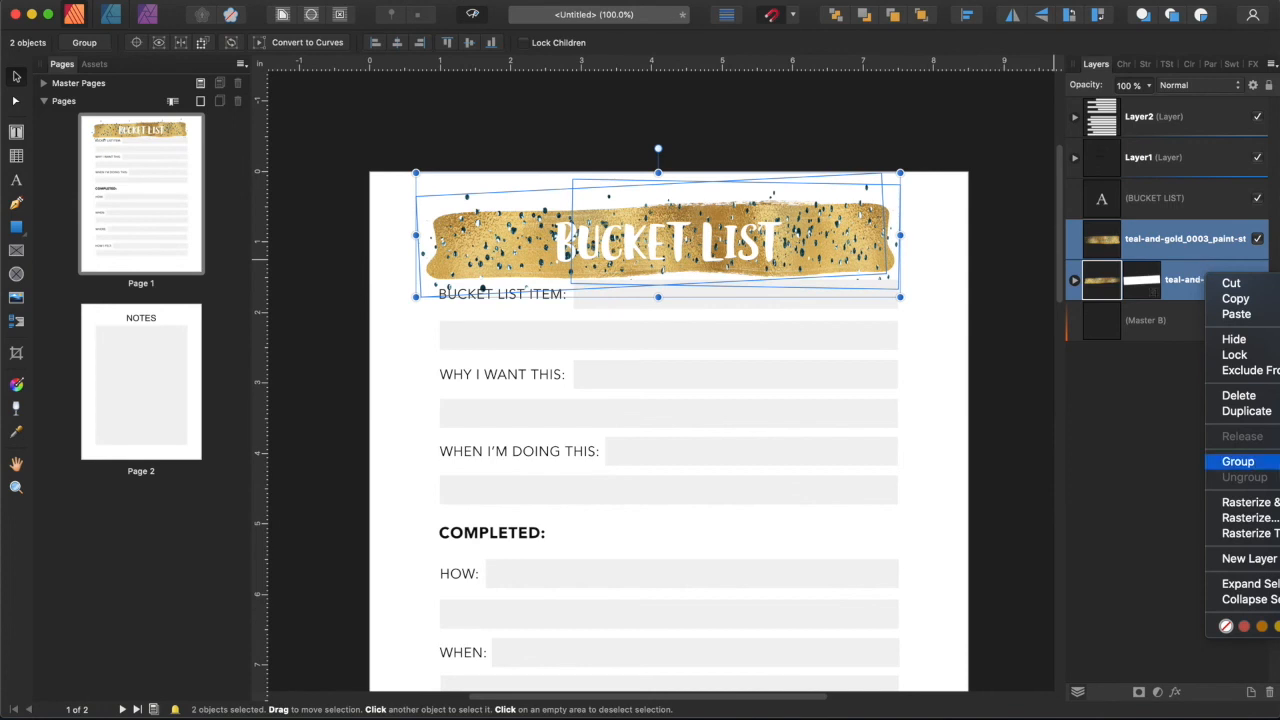
pyautogui.click(1238, 461)
pyautogui.moveTo(812, 242); pyautogui.dragTo(862, 252)
pyautogui.click(856, 135)
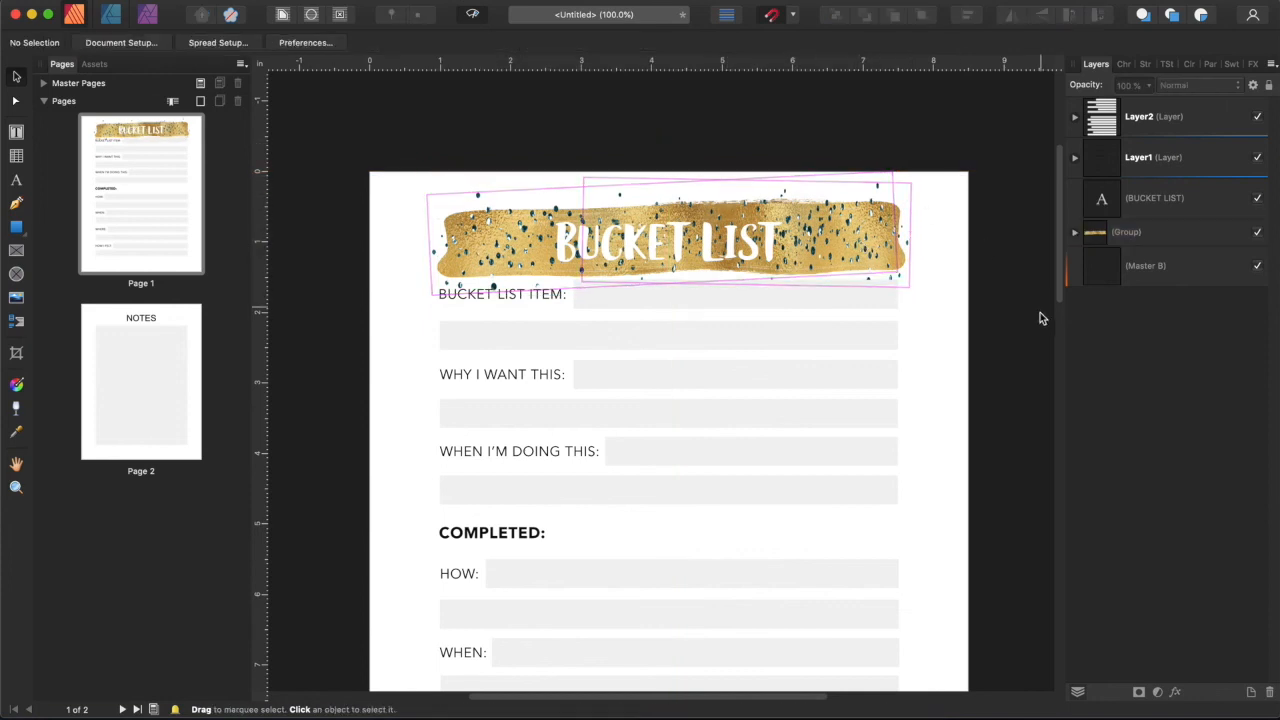
# Move the three upper prompts and their grey answer boxes slightly down, away from the paint stroke.
pyautogui.scroll(-3, 766, 363)
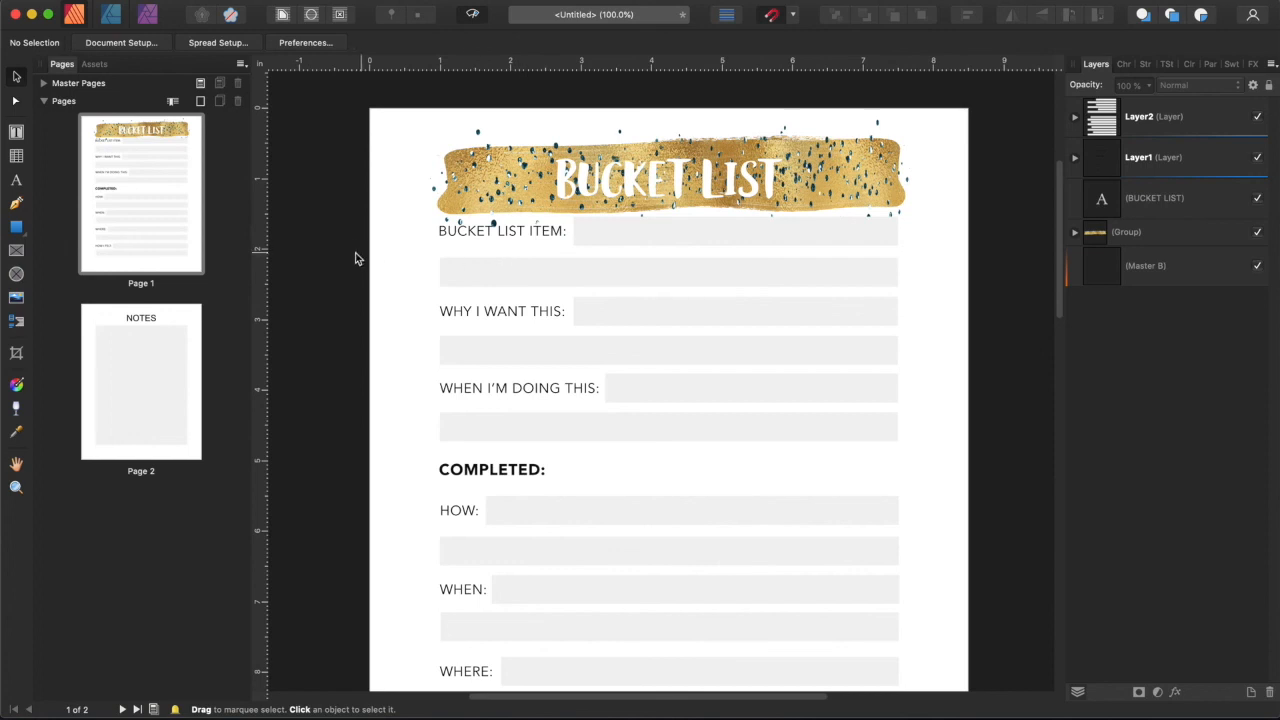
pyautogui.moveTo(340, 218); pyautogui.dragTo(989, 449)
pyautogui.moveTo(855, 353); pyautogui.dragTo(854, 354)
pyautogui.click(995, 330)
# Move the COMPLETED heading with its prompts and grey answer boxes slightly down the page.
pyautogui.scroll(-5, 993, 345)
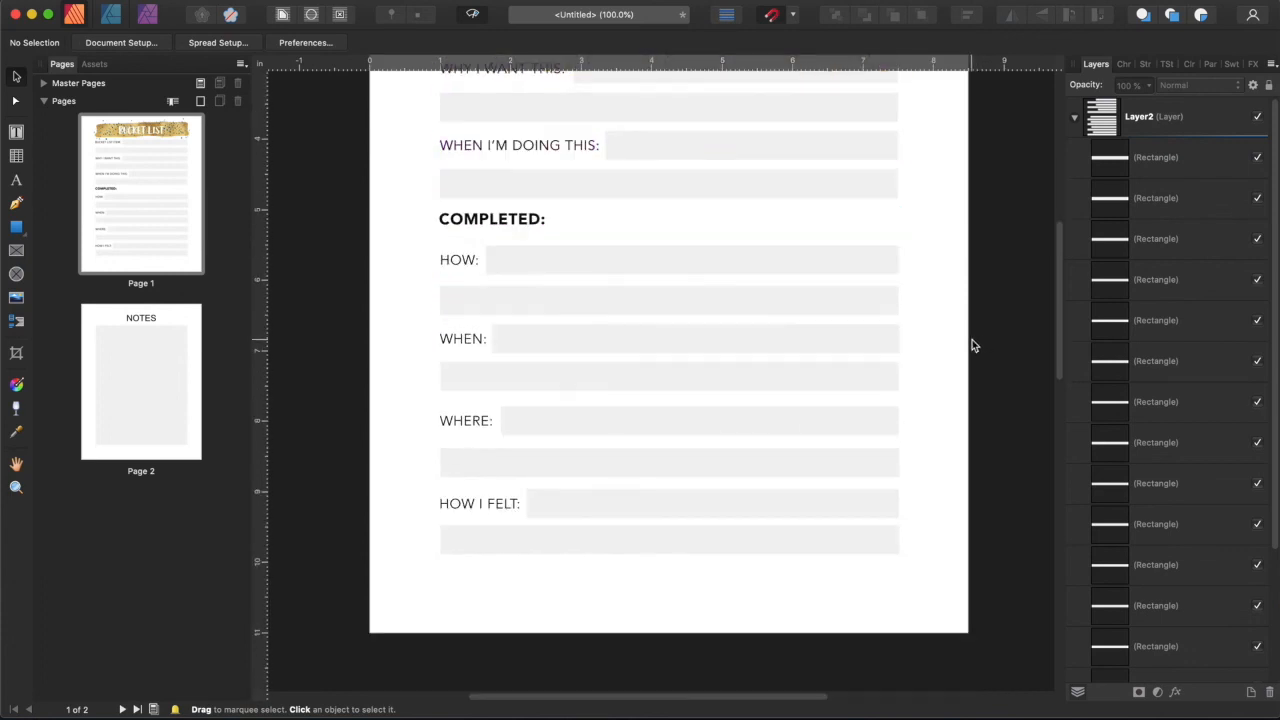
pyautogui.moveTo(391, 265); pyautogui.dragTo(966, 617)
pyautogui.moveTo(800, 501); pyautogui.dragTo(800, 504)
pyautogui.click(988, 415)
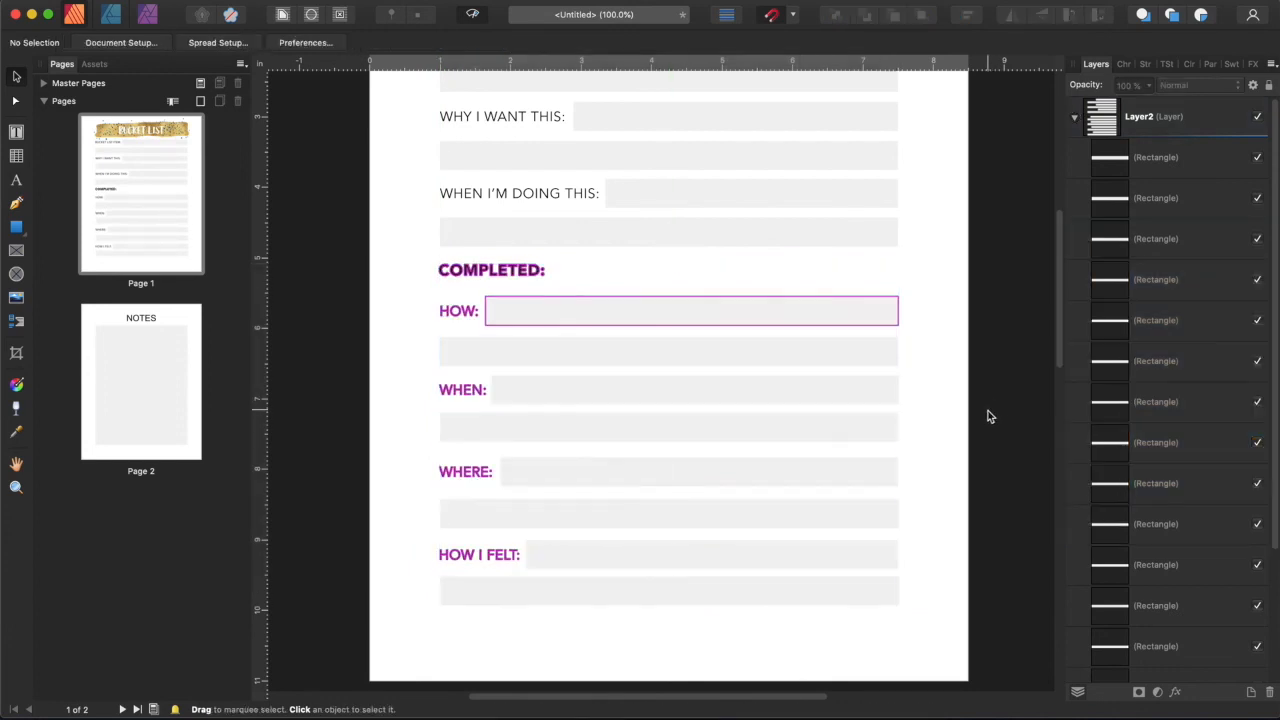
# Copy the grouped paint stroke behind the title on page 1.
pyautogui.click(157, 177)
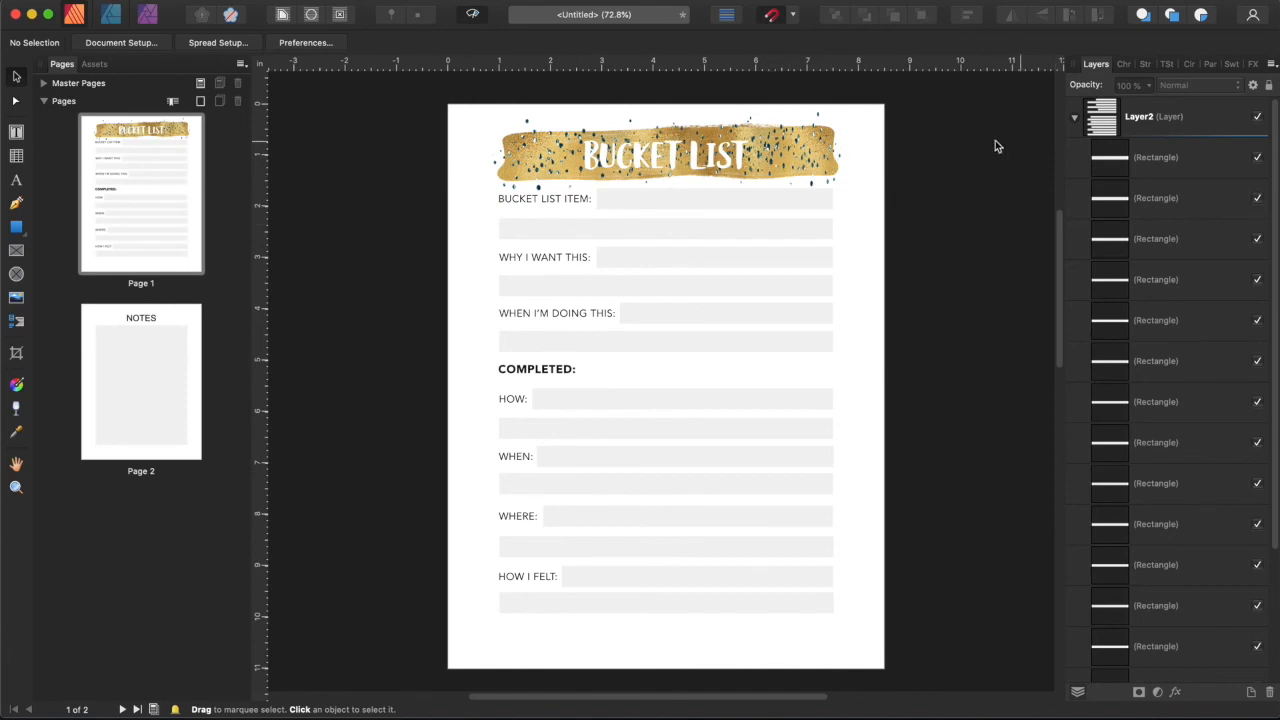
pyautogui.click(770, 165)
pyautogui.scroll(-1, 1165, 580)
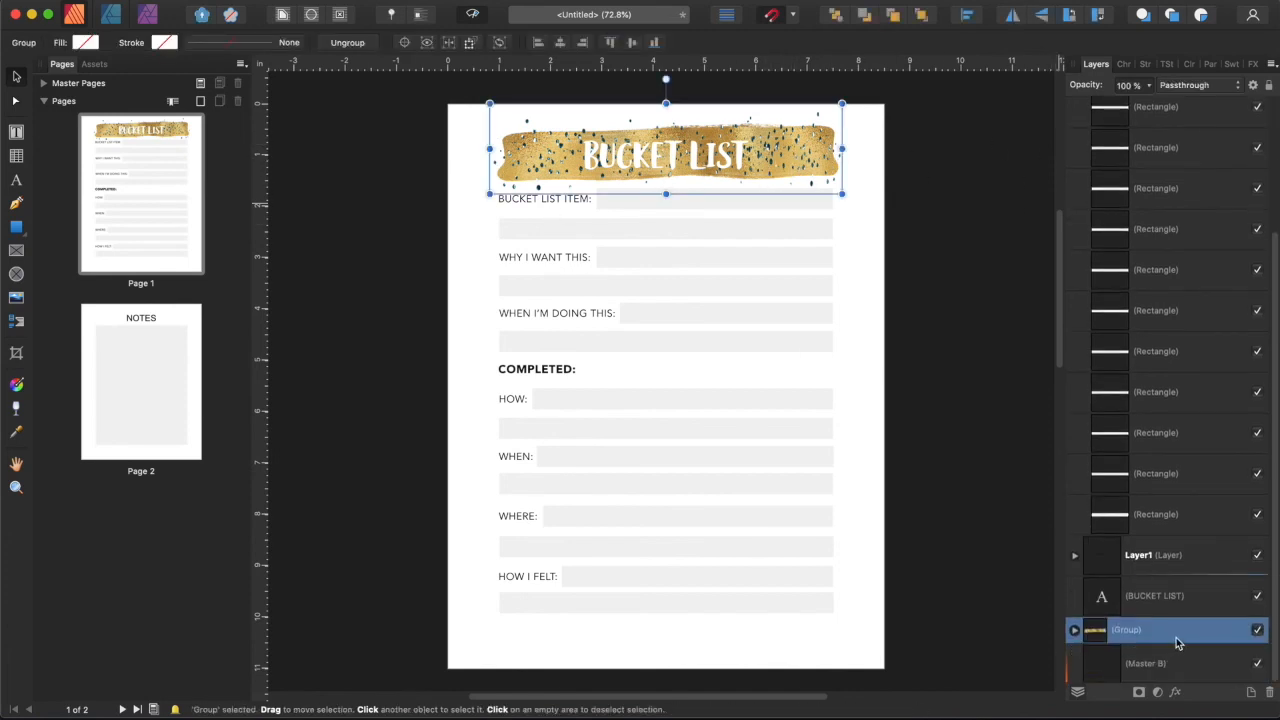
# Change the NOTES heading on page 2 to the Black And White Display font.
pyautogui.click(149, 322)
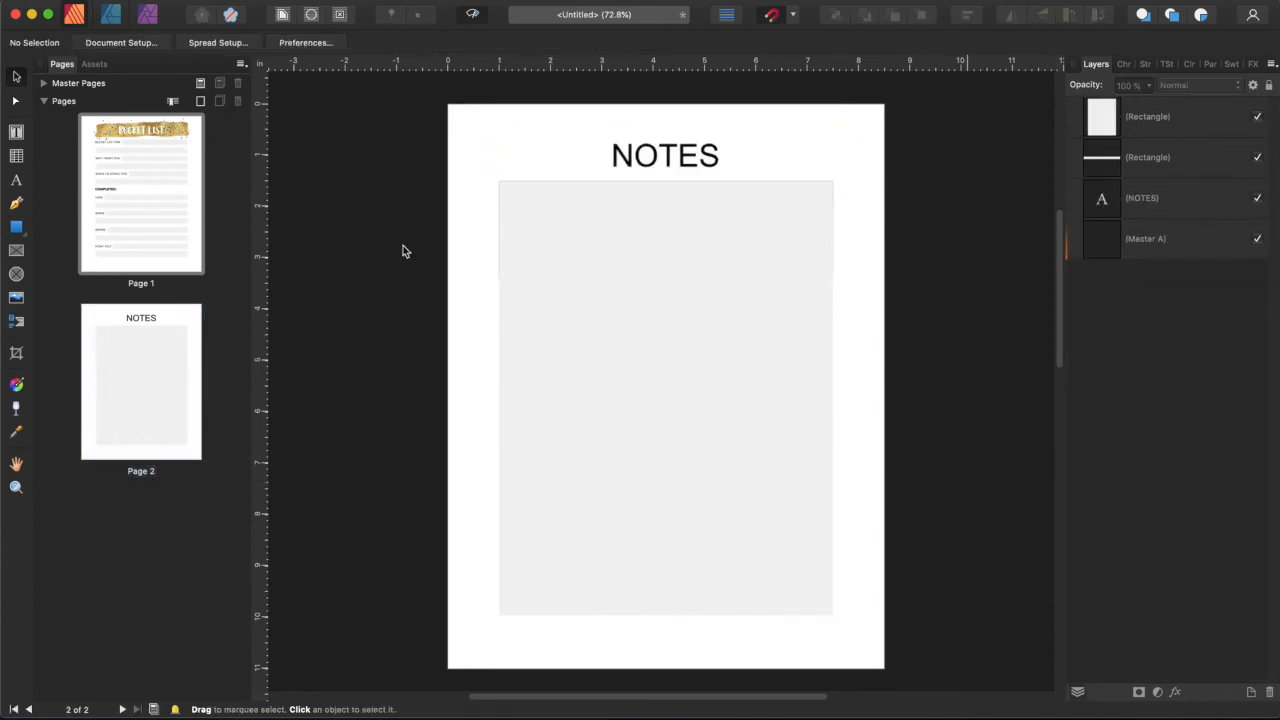
pyautogui.click(658, 167)
pyautogui.click(125, 43)
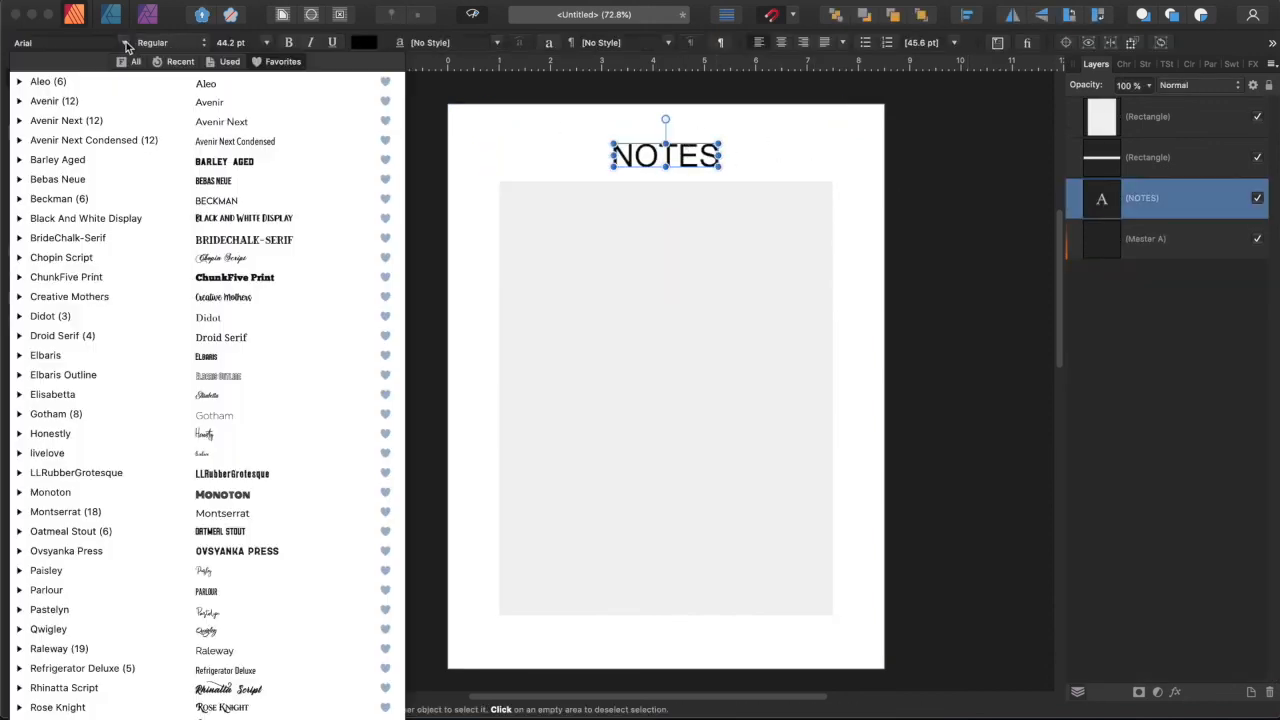
pyautogui.click(136, 218)
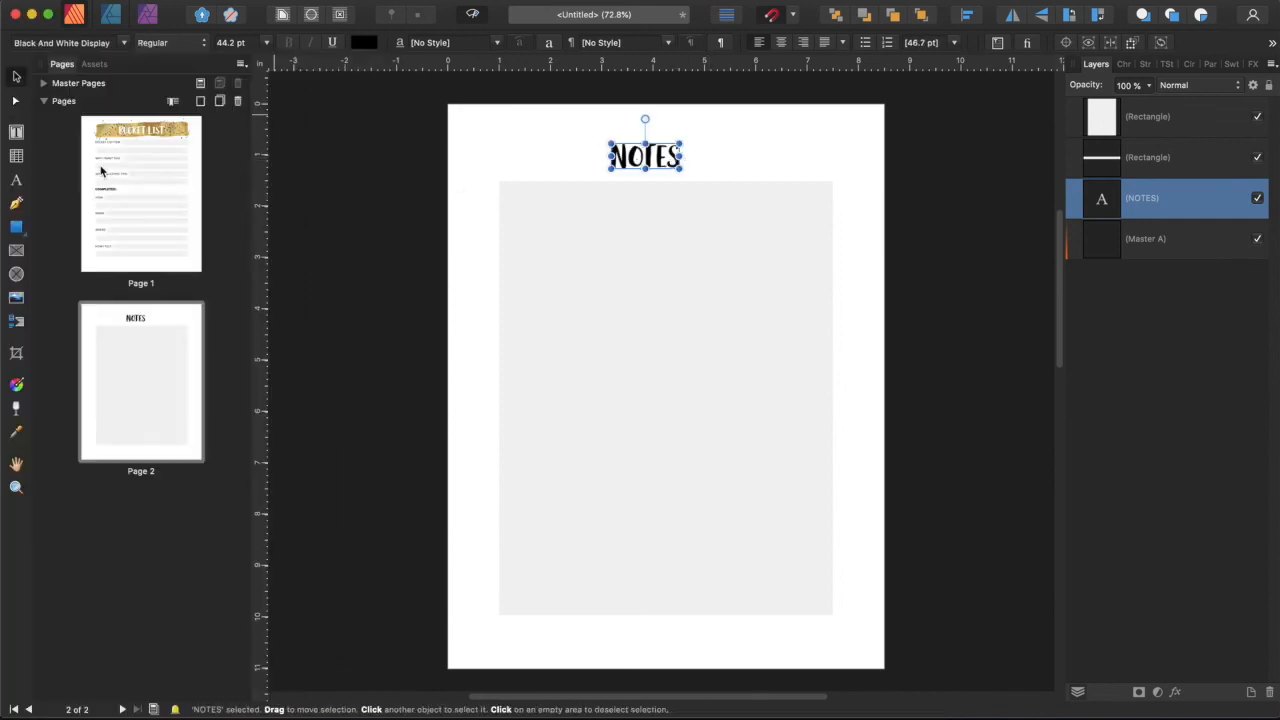
# Match the NOTES heading to the page 1 title's size, 52.4 pt, and center it horizontally on the page.
pyautogui.click(103, 170)
pyautogui.click(627, 112)
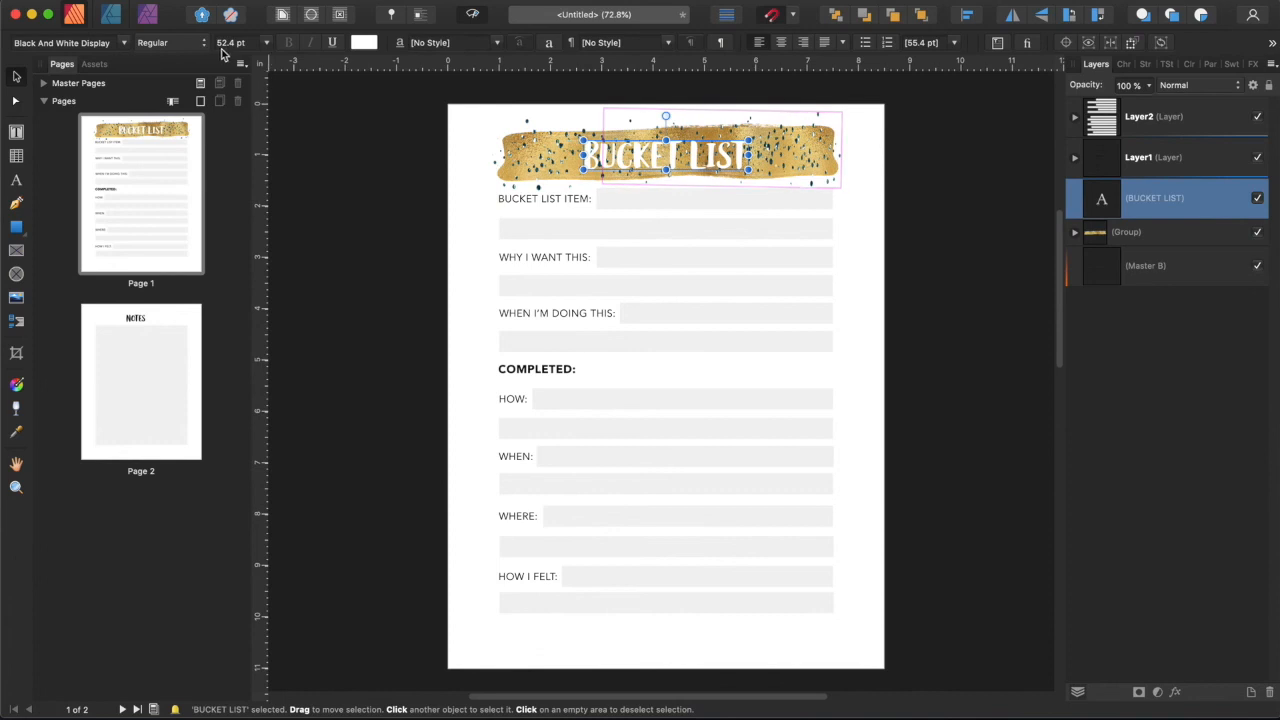
pyautogui.click(172, 338)
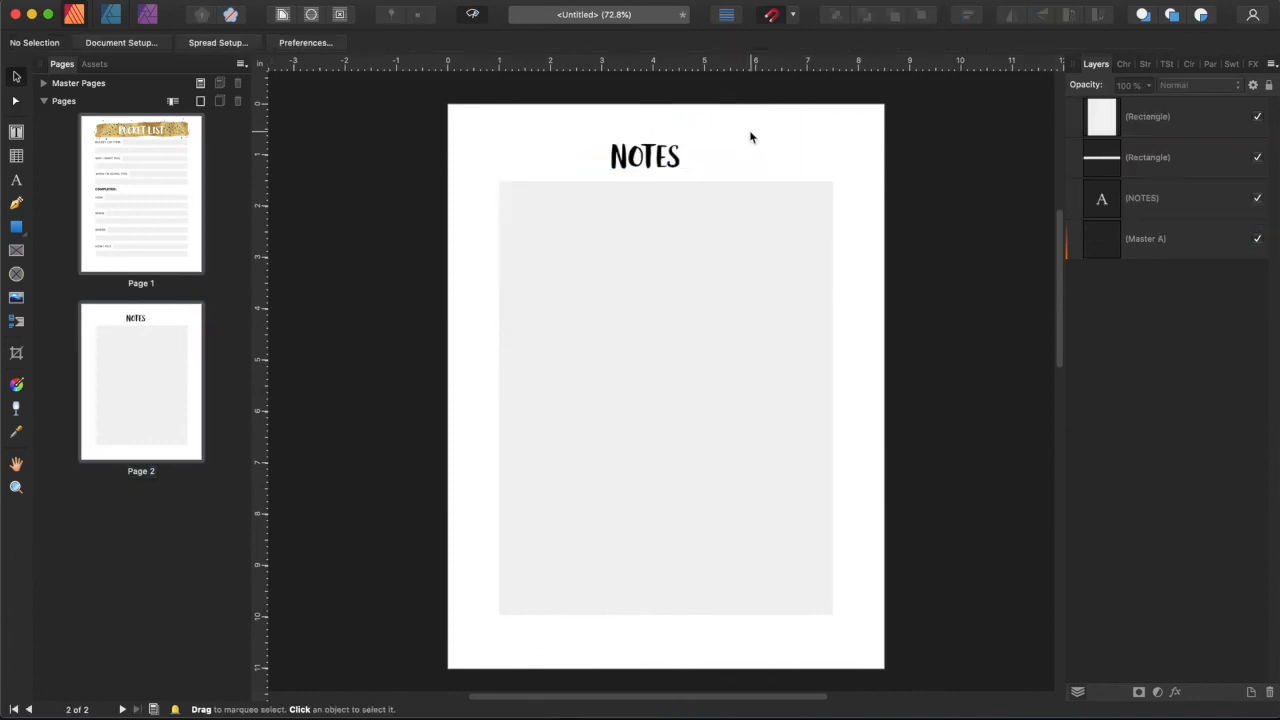
pyautogui.click(659, 165)
pyautogui.write('52.4')
pyautogui.press('Return')
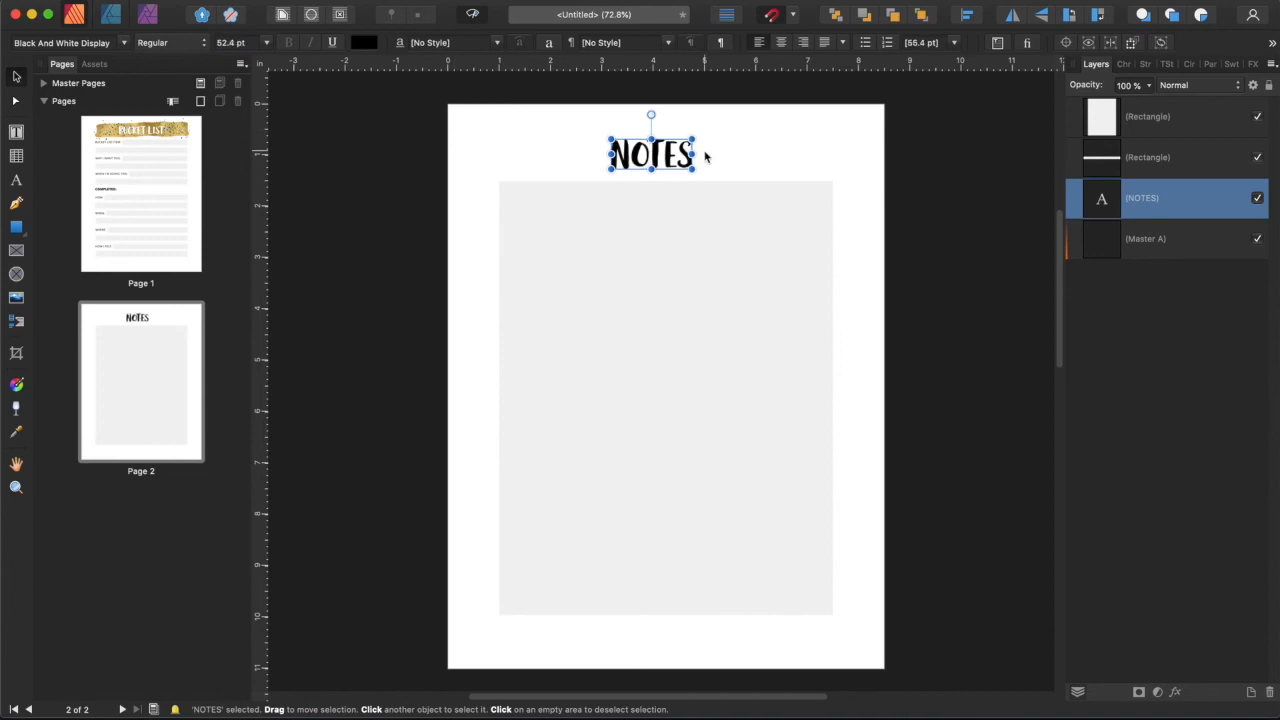
pyautogui.moveTo(646, 163); pyautogui.dragTo(661, 162)
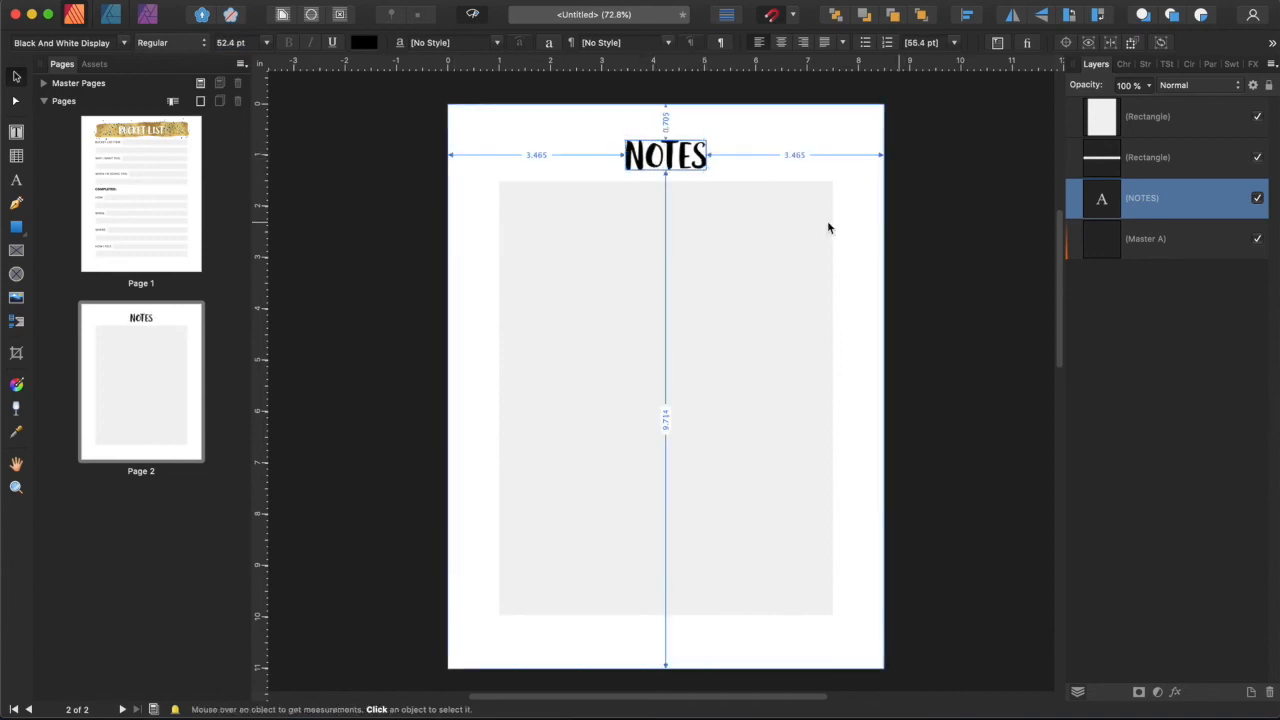
# Paste the paint stroke group onto page 2 and place it behind the NOTES heading in the layer order.
pyautogui.press('super+v')
pyautogui.moveTo(1164, 190); pyautogui.dragTo(985, 263)
pyautogui.click(985, 263)
# Change the NOTES heading's text color to white.
pyautogui.click(668, 162)
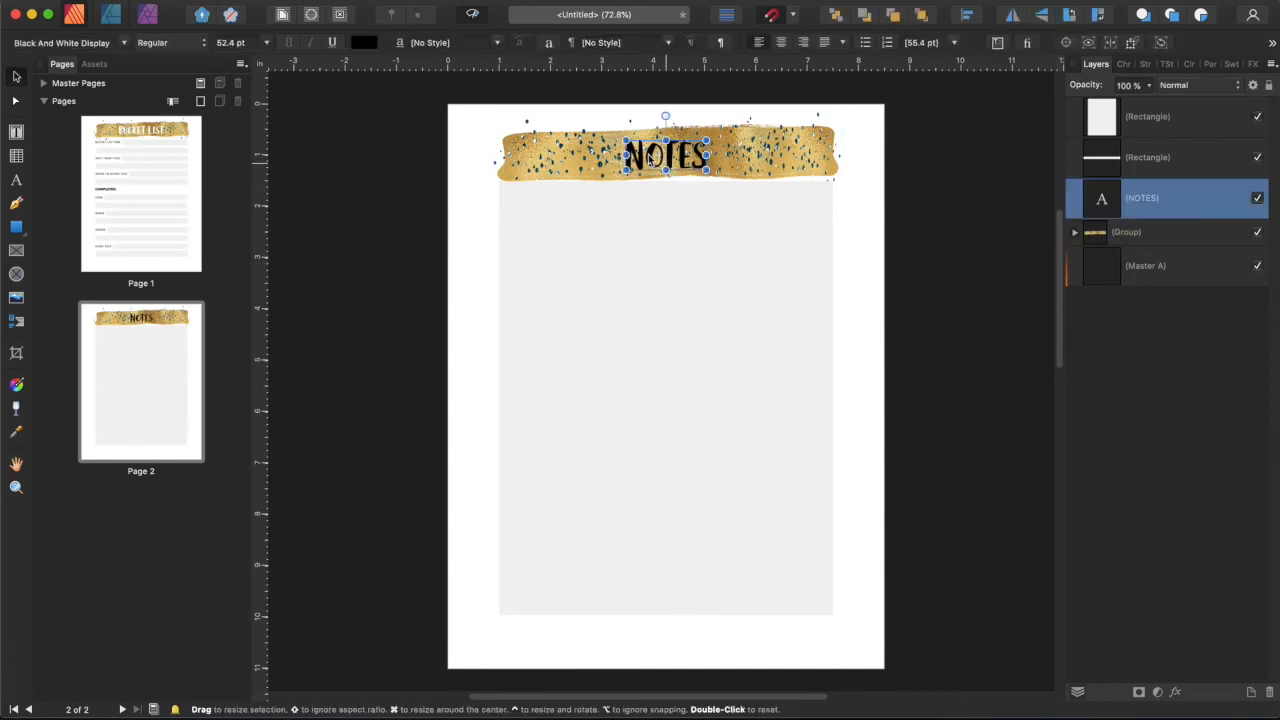
pyautogui.click(364, 42)
pyautogui.moveTo(425, 222); pyautogui.dragTo(424, 202)
pyautogui.click(907, 224)
# Lower the top edge of the large grey notes box to about 2 in on the vertical ruler.
pyautogui.click(666, 200)
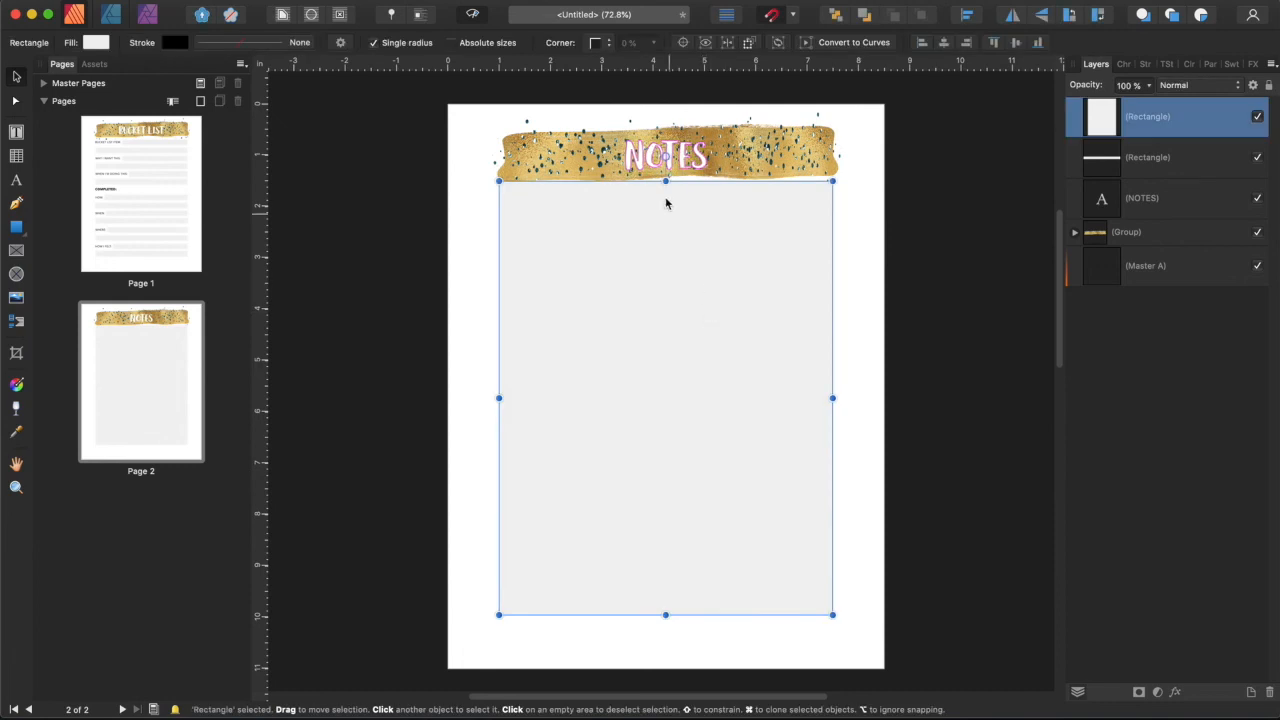
pyautogui.moveTo(666, 181); pyautogui.dragTo(665, 200)
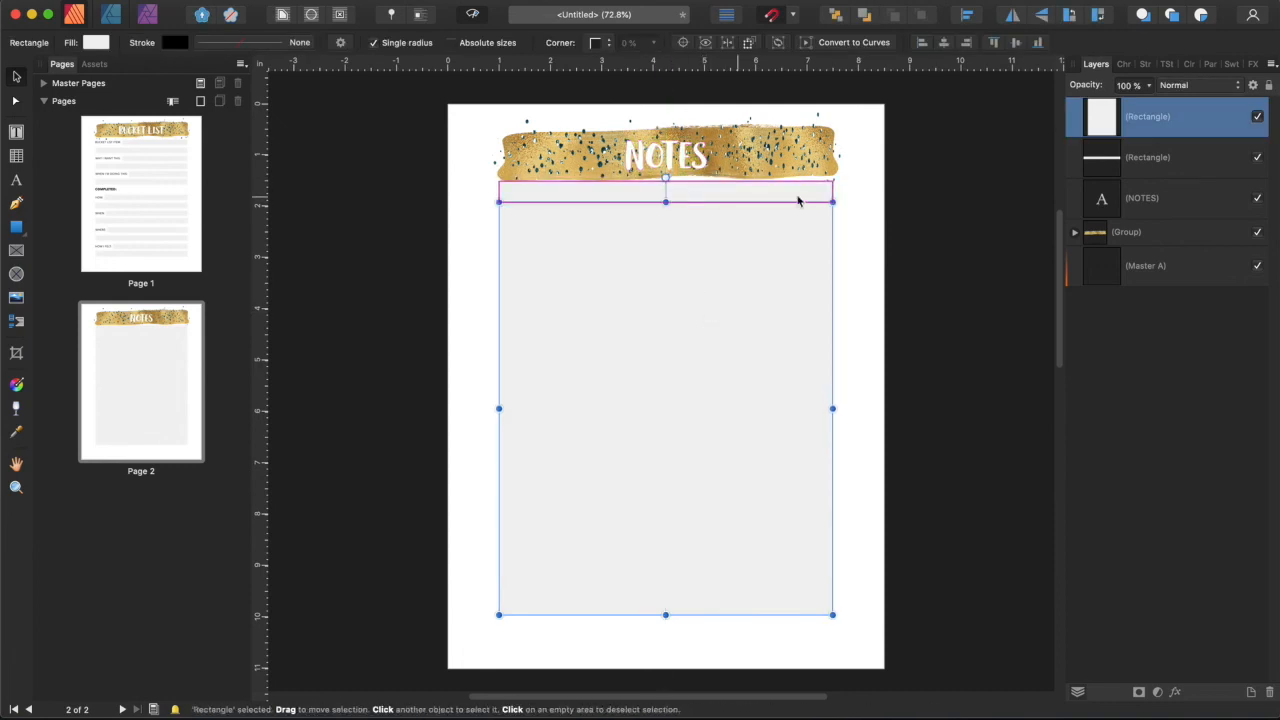
pyautogui.click(952, 200)
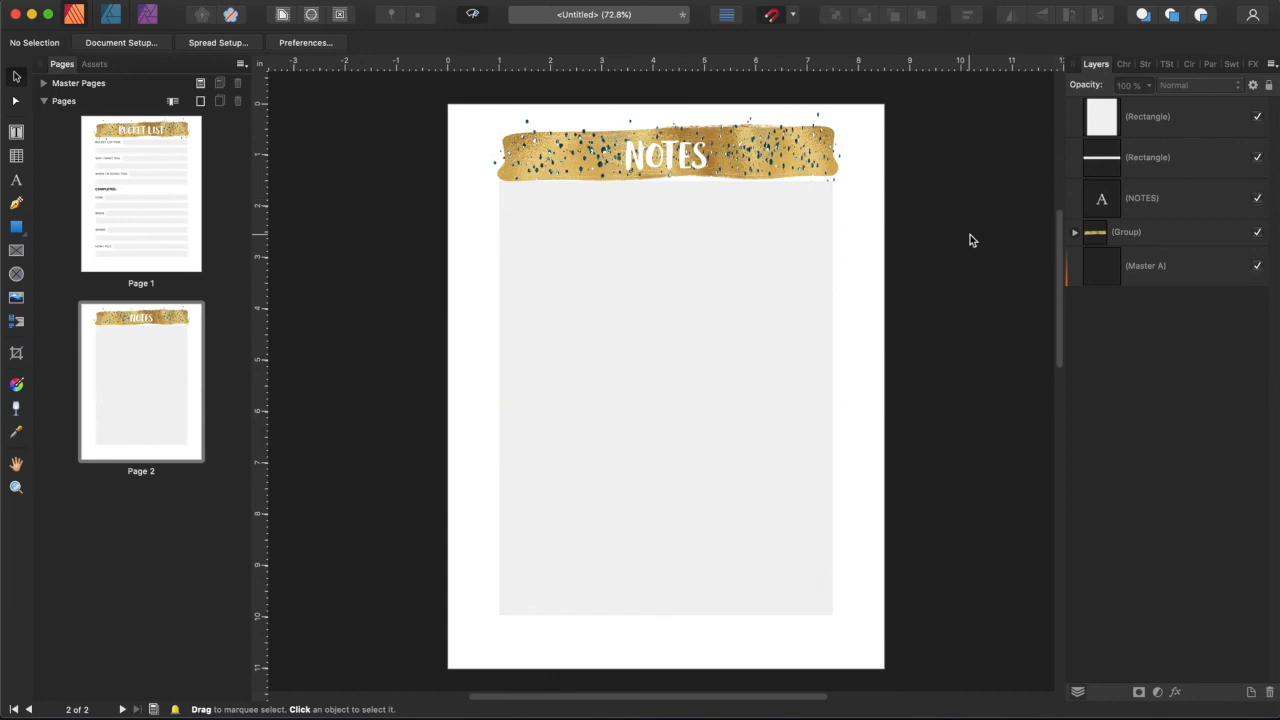
# Delete the thin grey rectangle between the paint stroke and the large notes box.
pyautogui.click(694, 277)
pyautogui.click(676, 194)
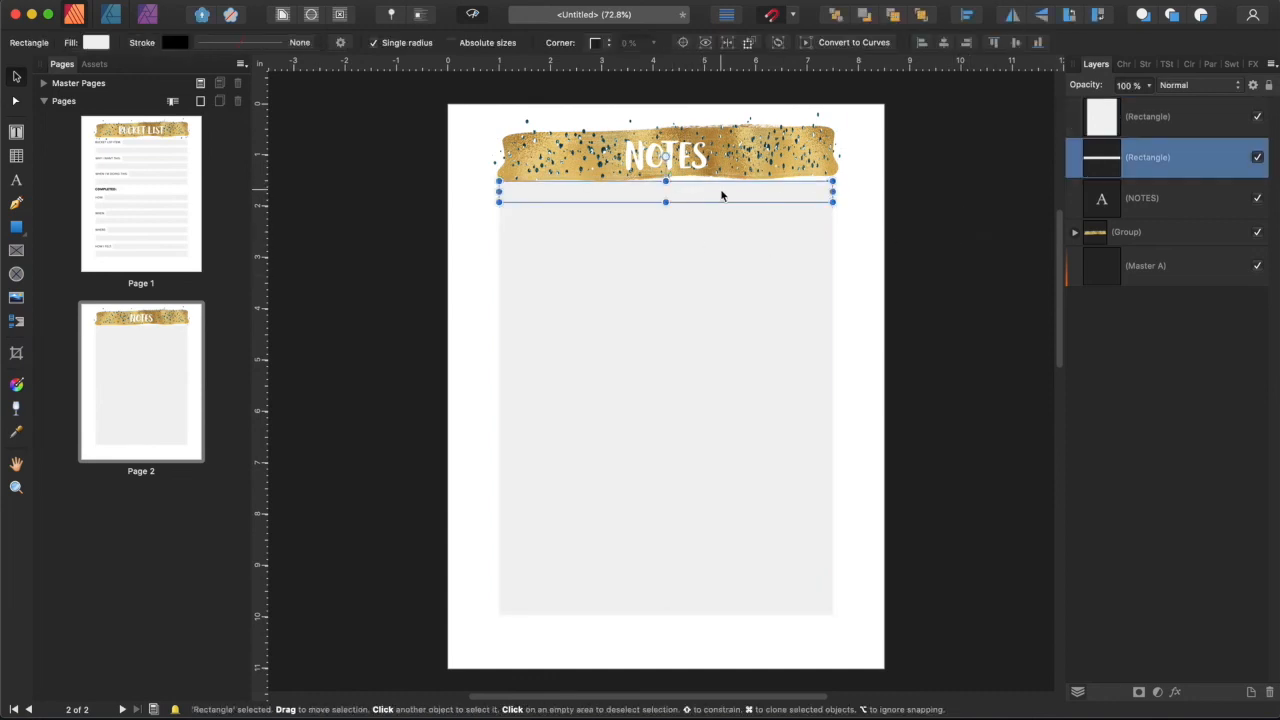
pyautogui.press('Delete')
pyautogui.click(706, 220)
pyautogui.click(944, 226)
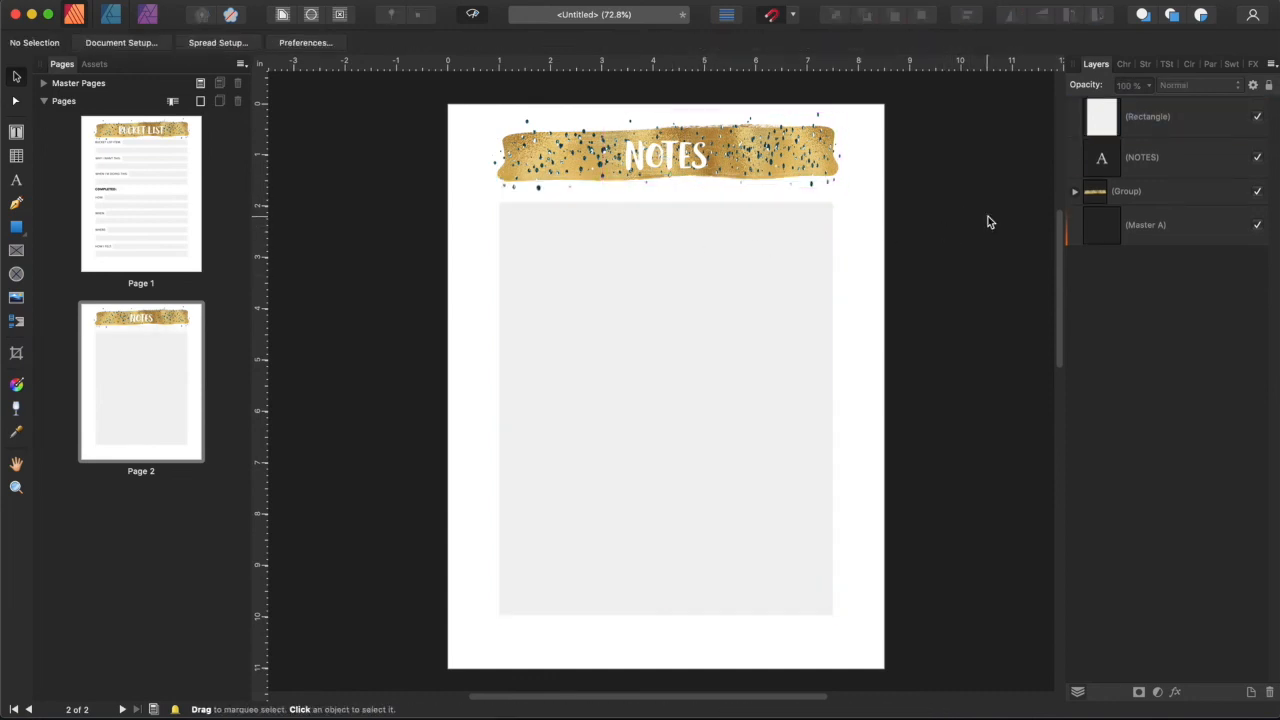